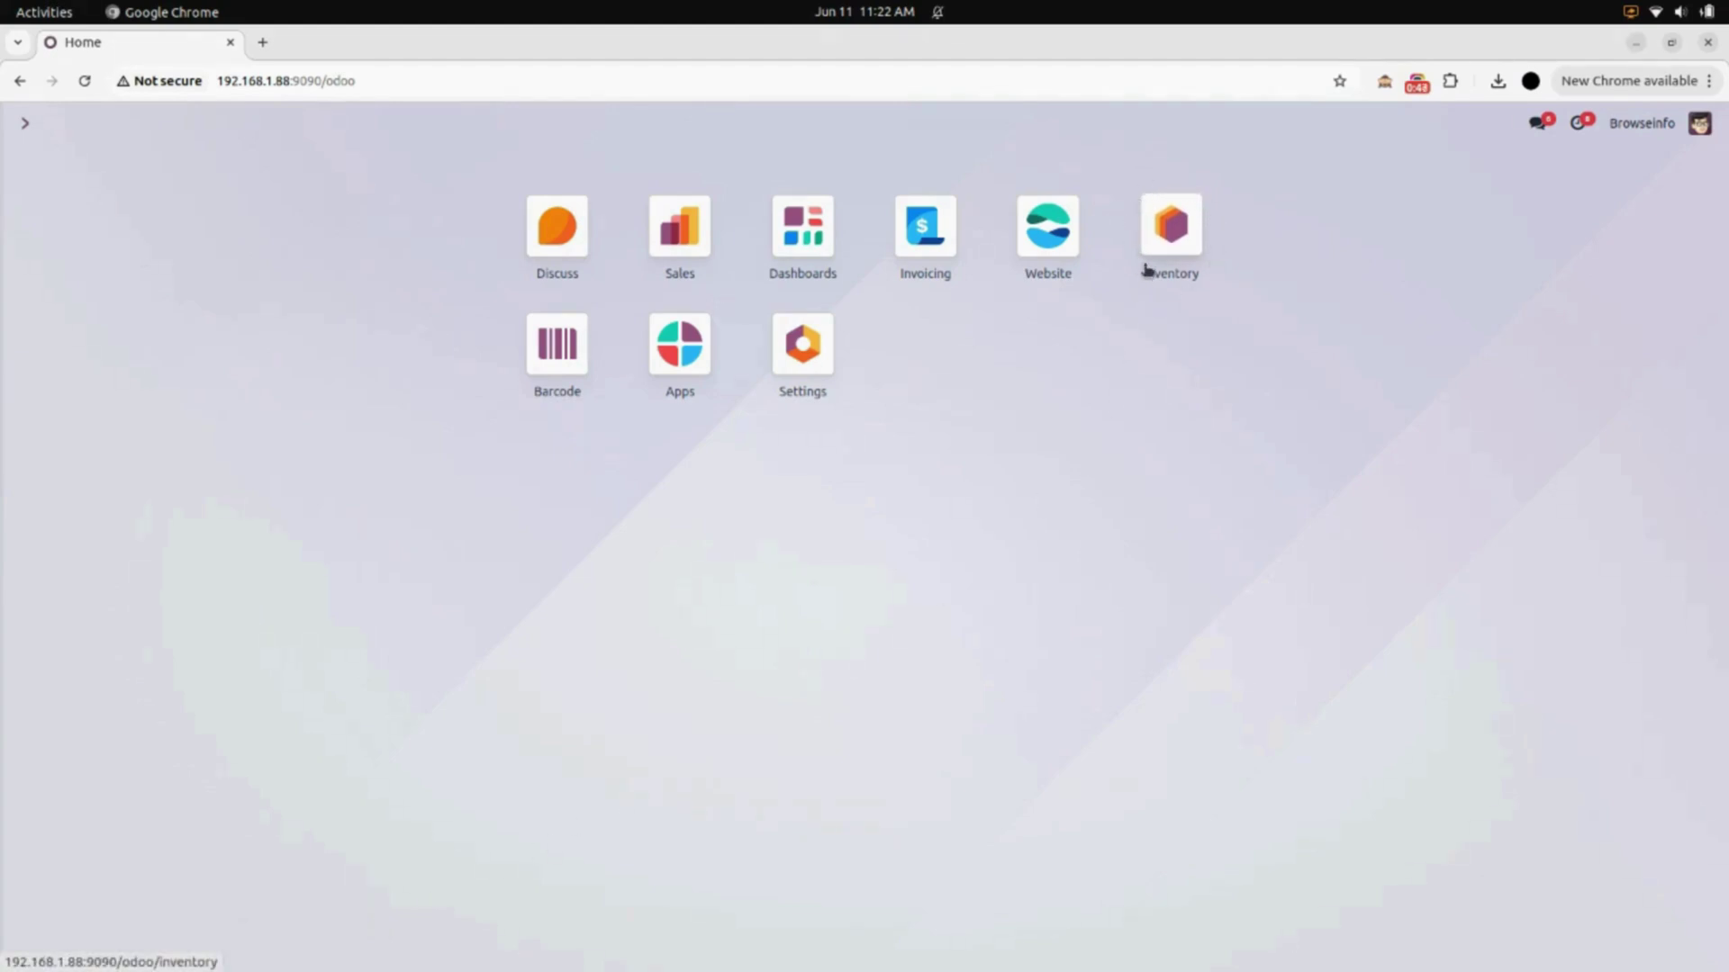
Open the DHL Parcel DE record from Inventory's Delivery Methods list
left_click(1171, 227)
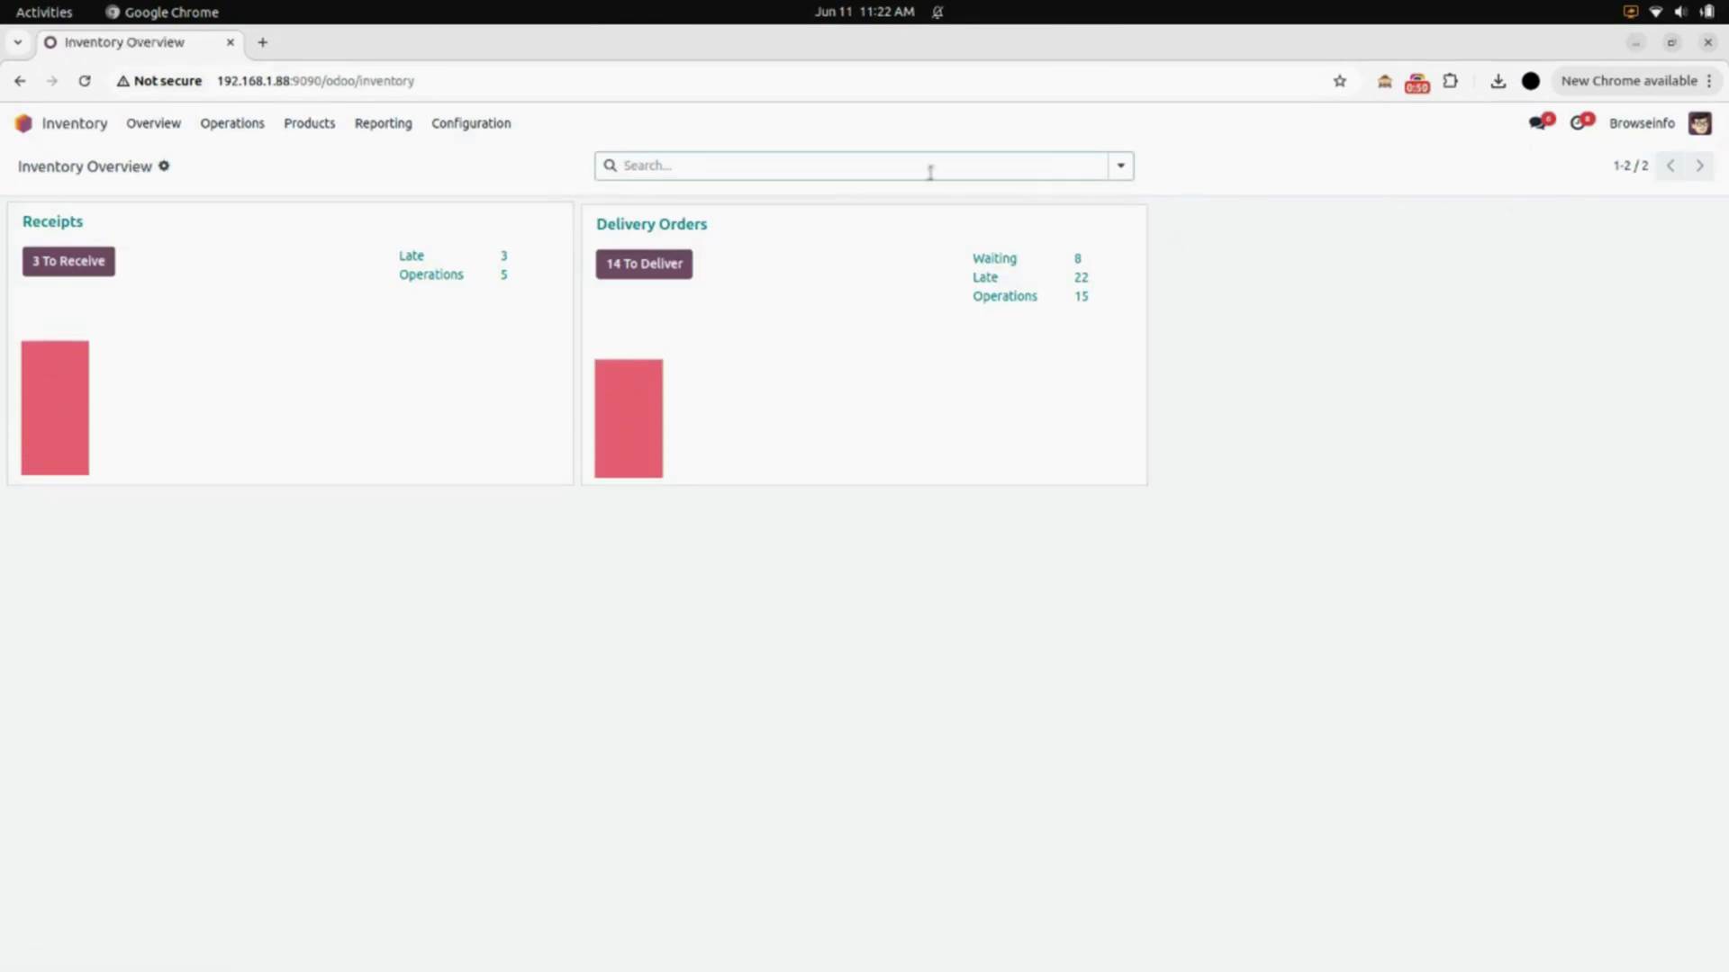
left_click(471, 124)
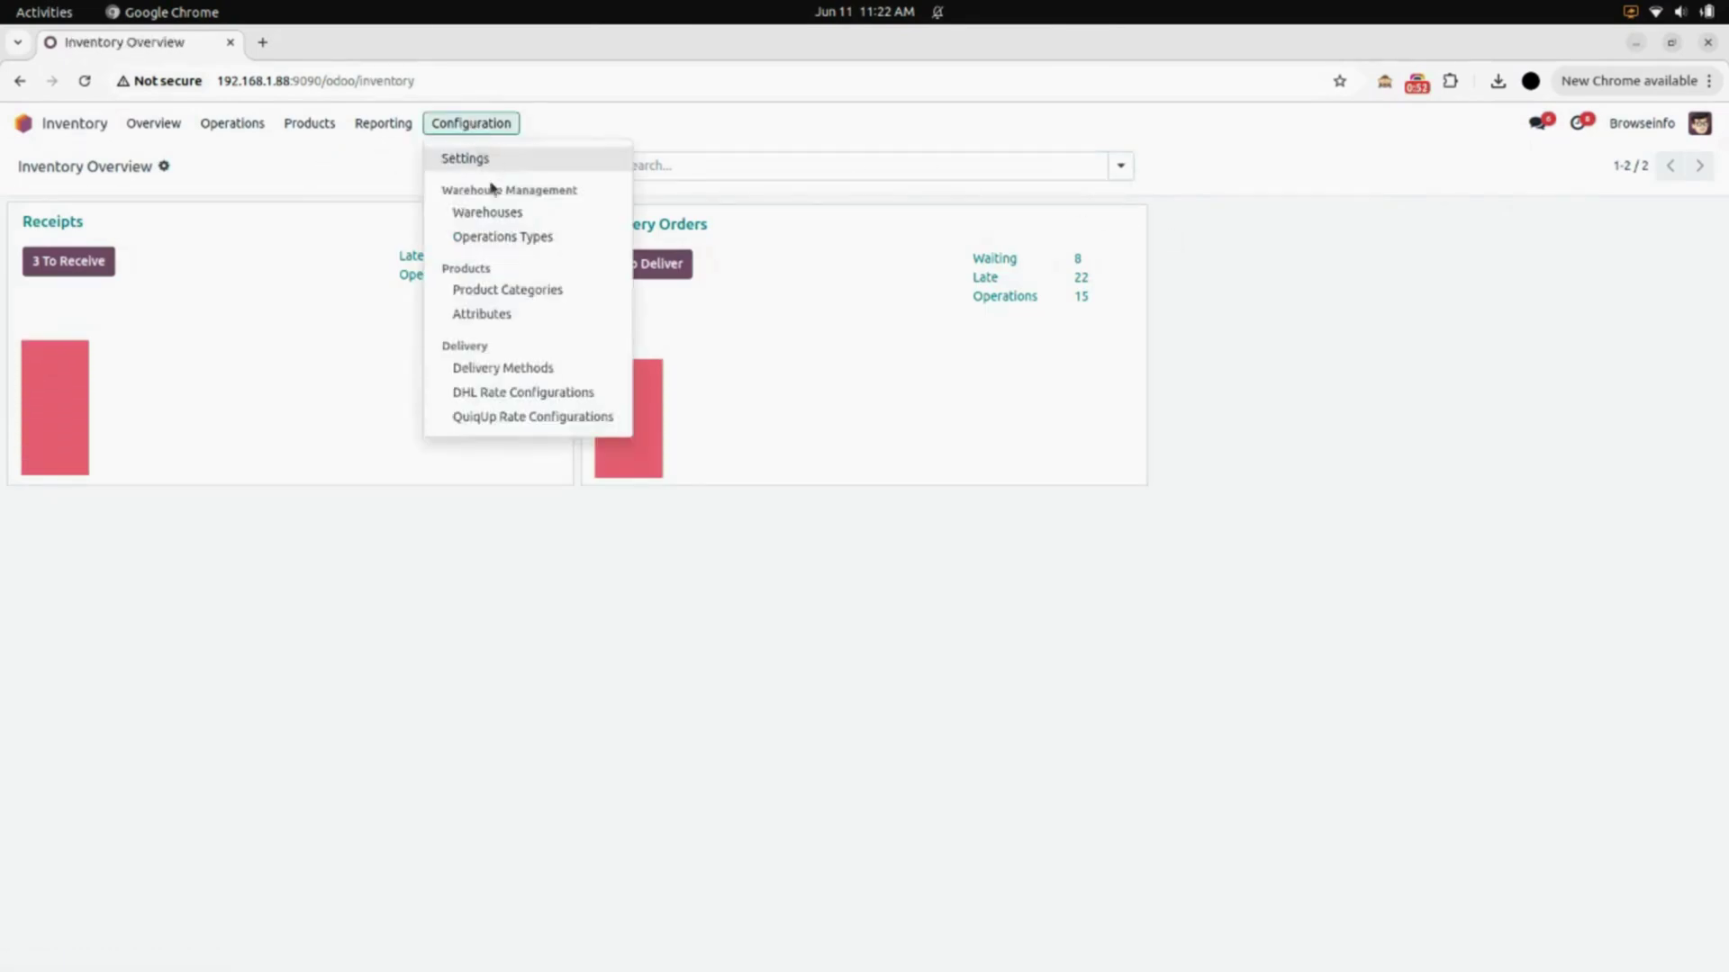
left_click(529, 371)
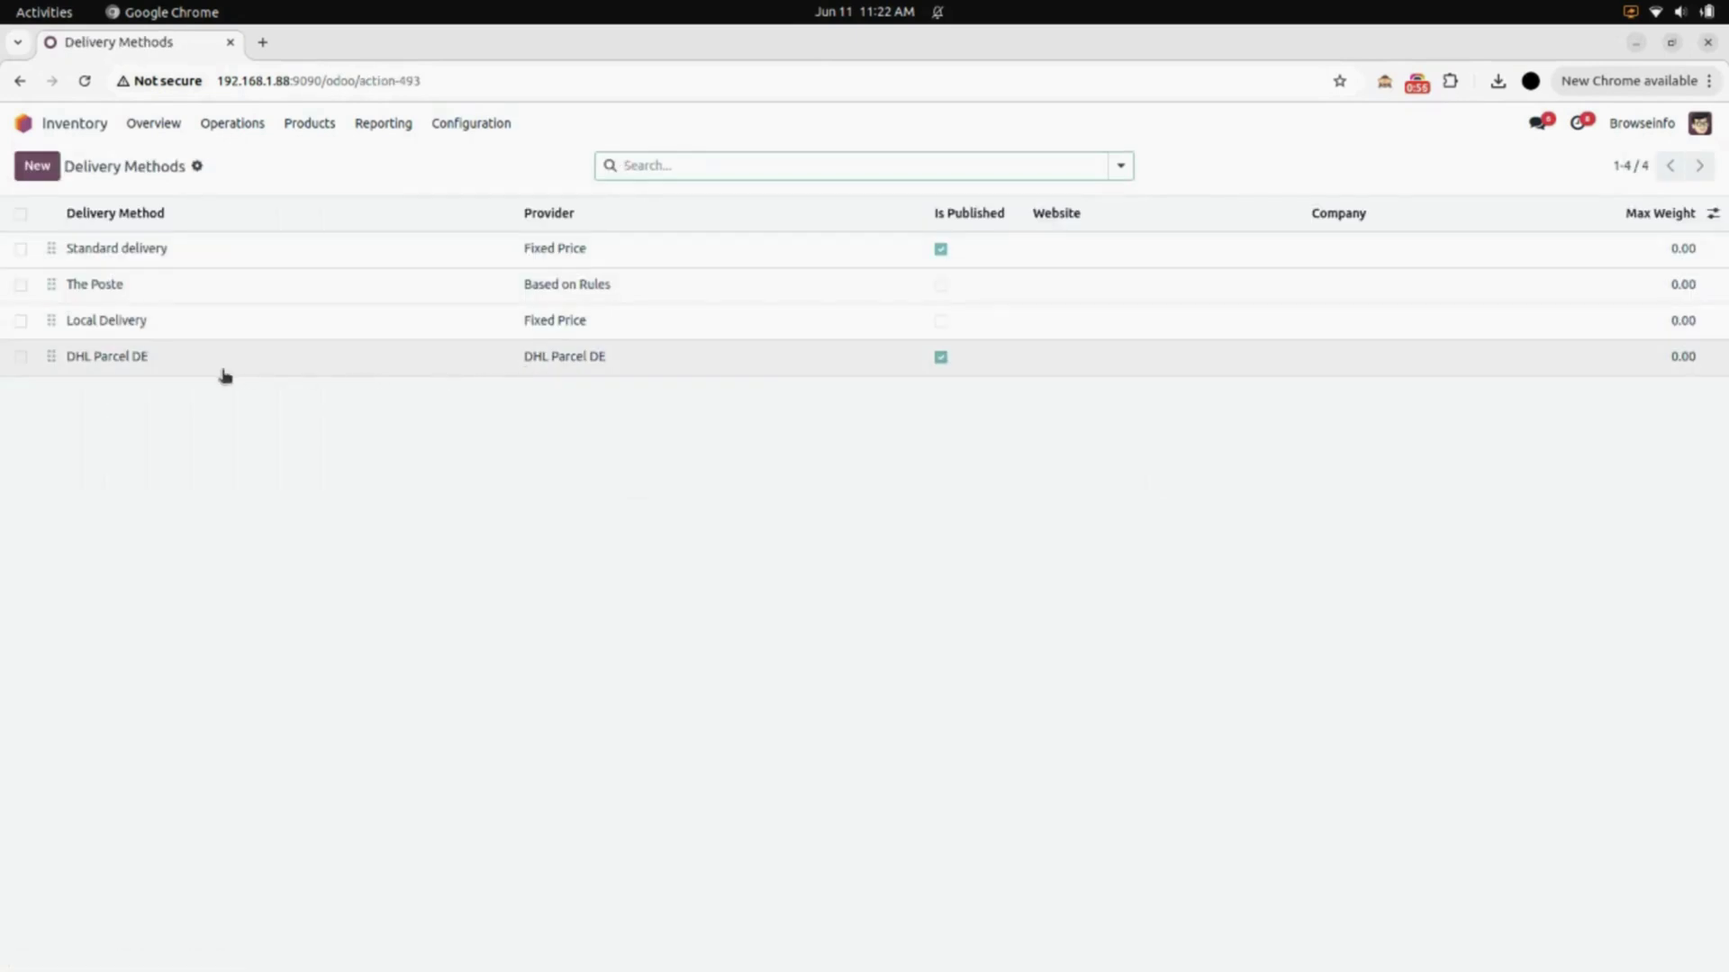
left_click(160, 372)
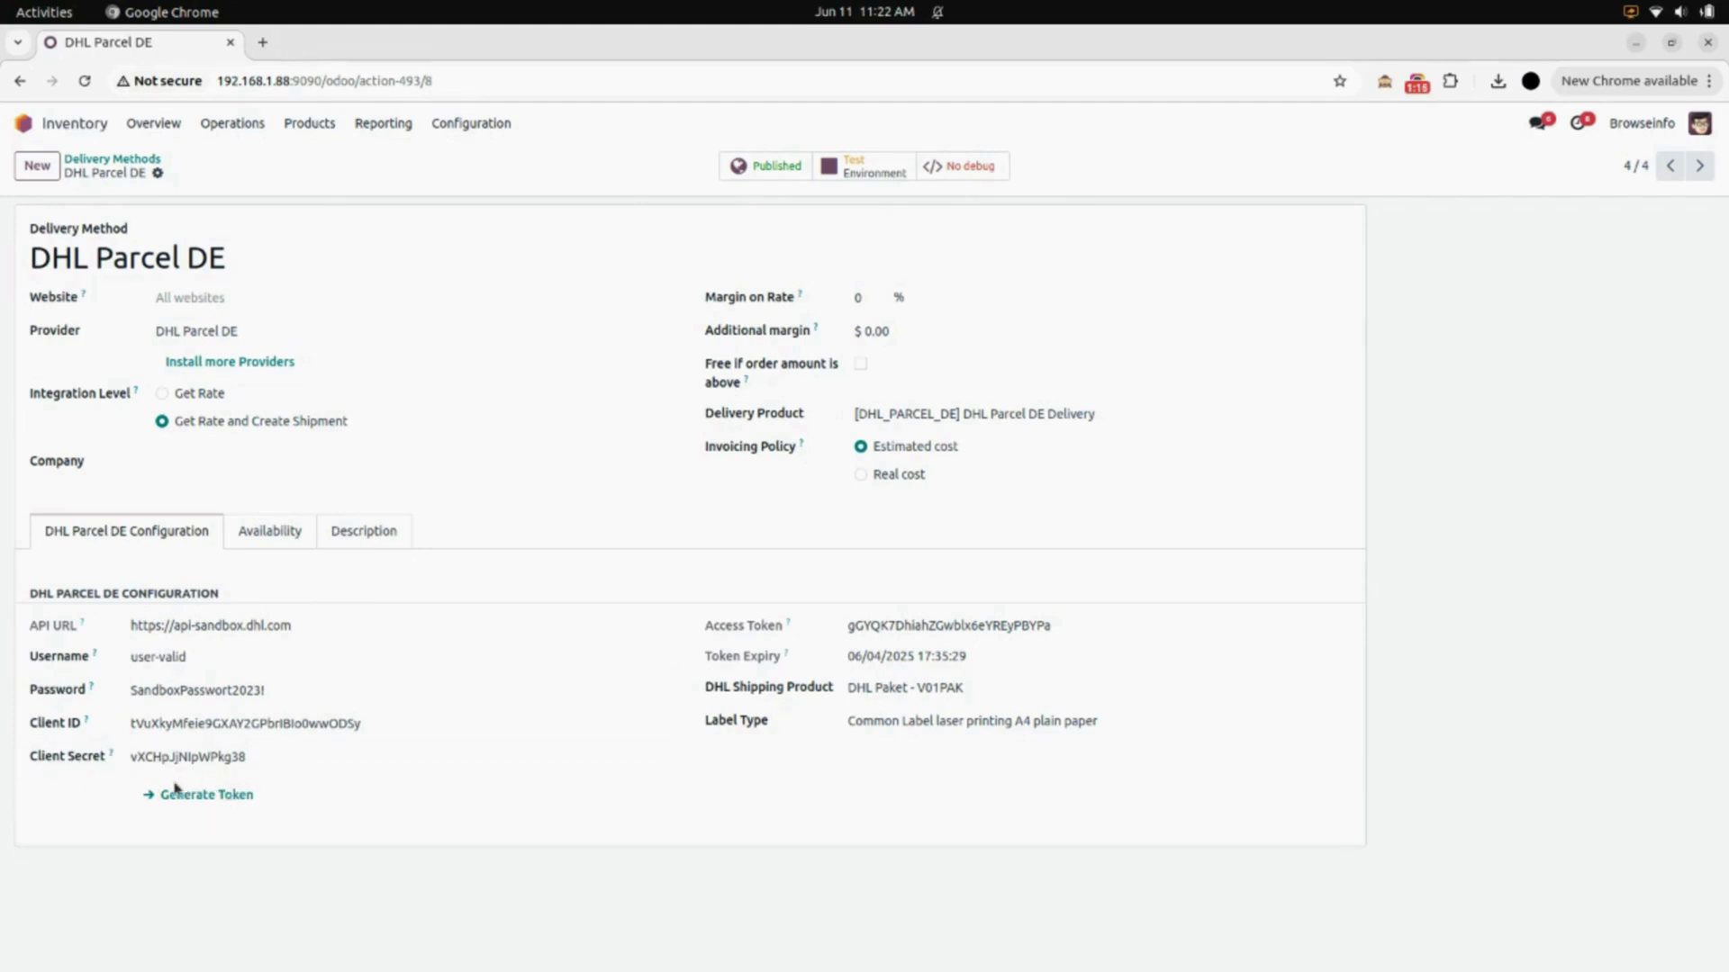
Generate a new DHL access token and reload to show its 06/11/2025 12:22:54 expiry
left_click(208, 796)
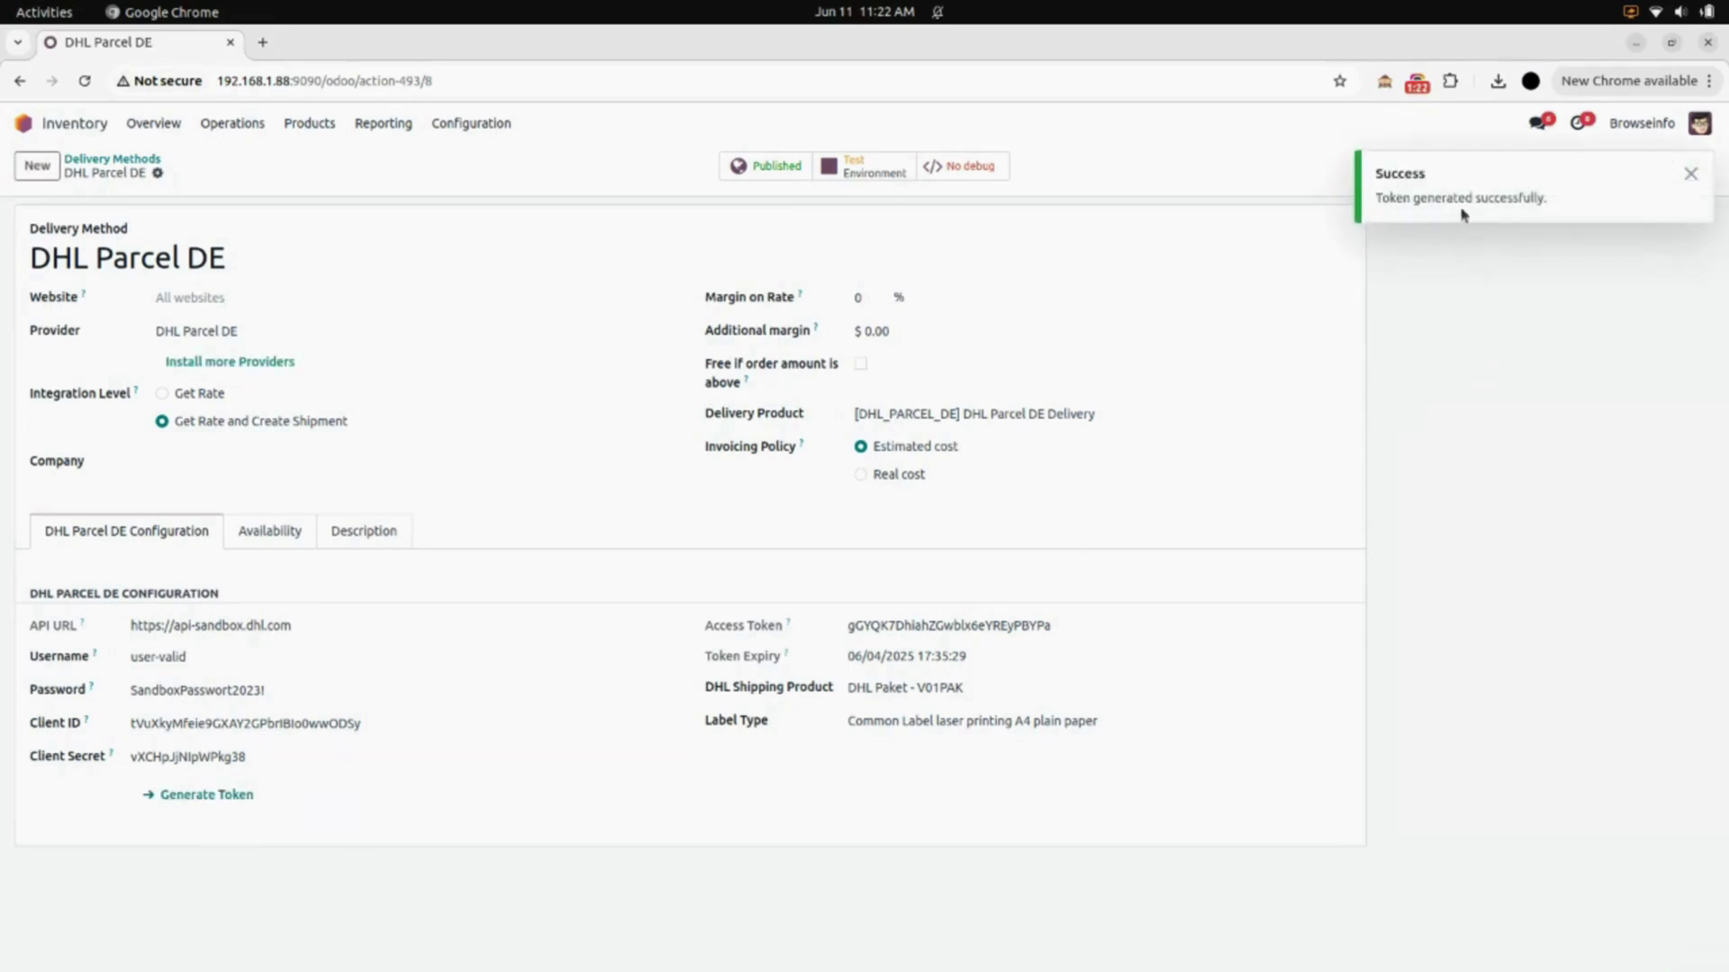
left_click(1689, 173)
left_click(83, 80)
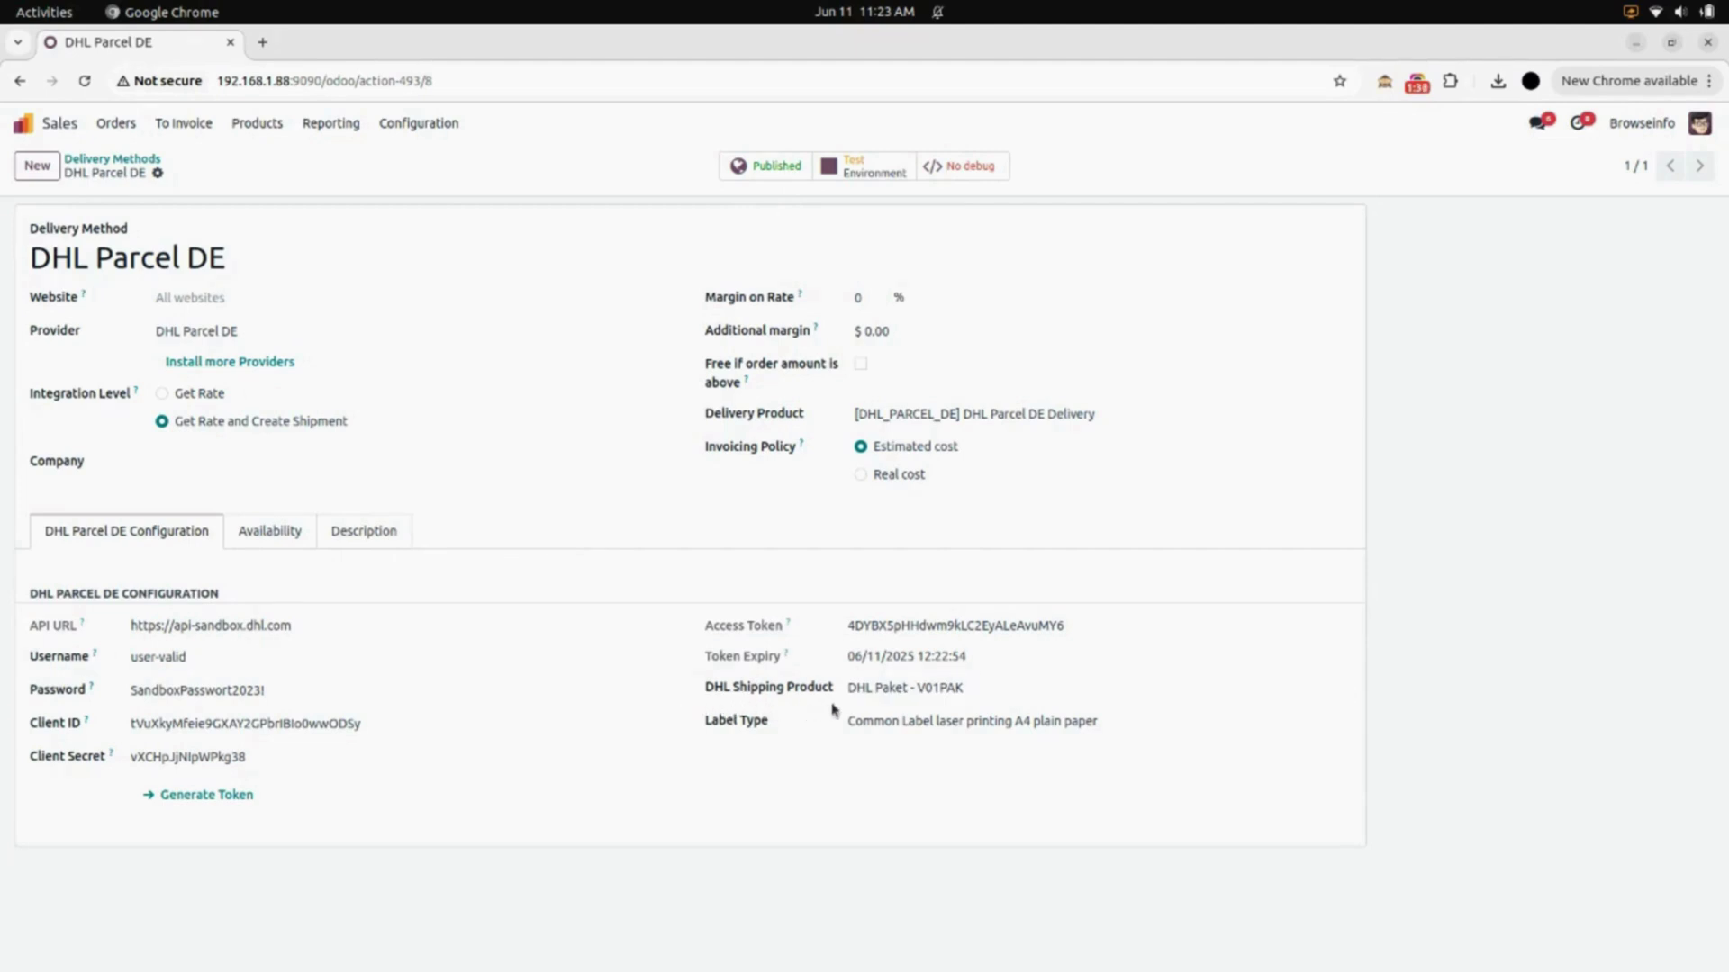
left_click(897, 689)
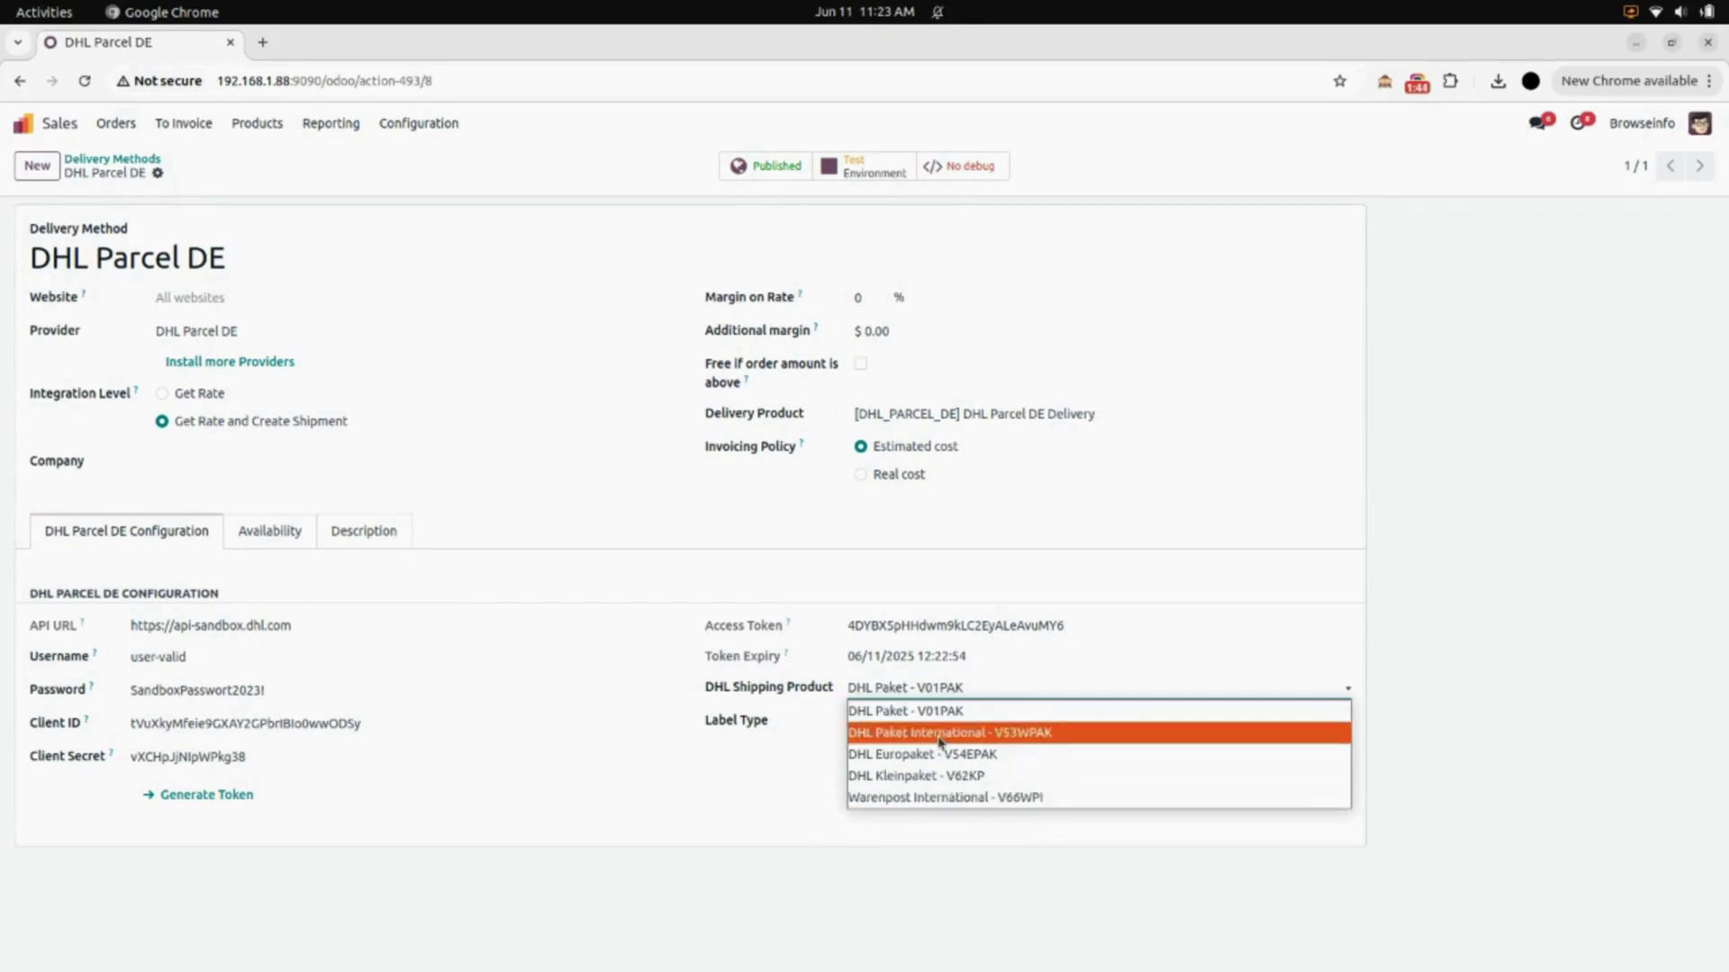
left_click(885, 710)
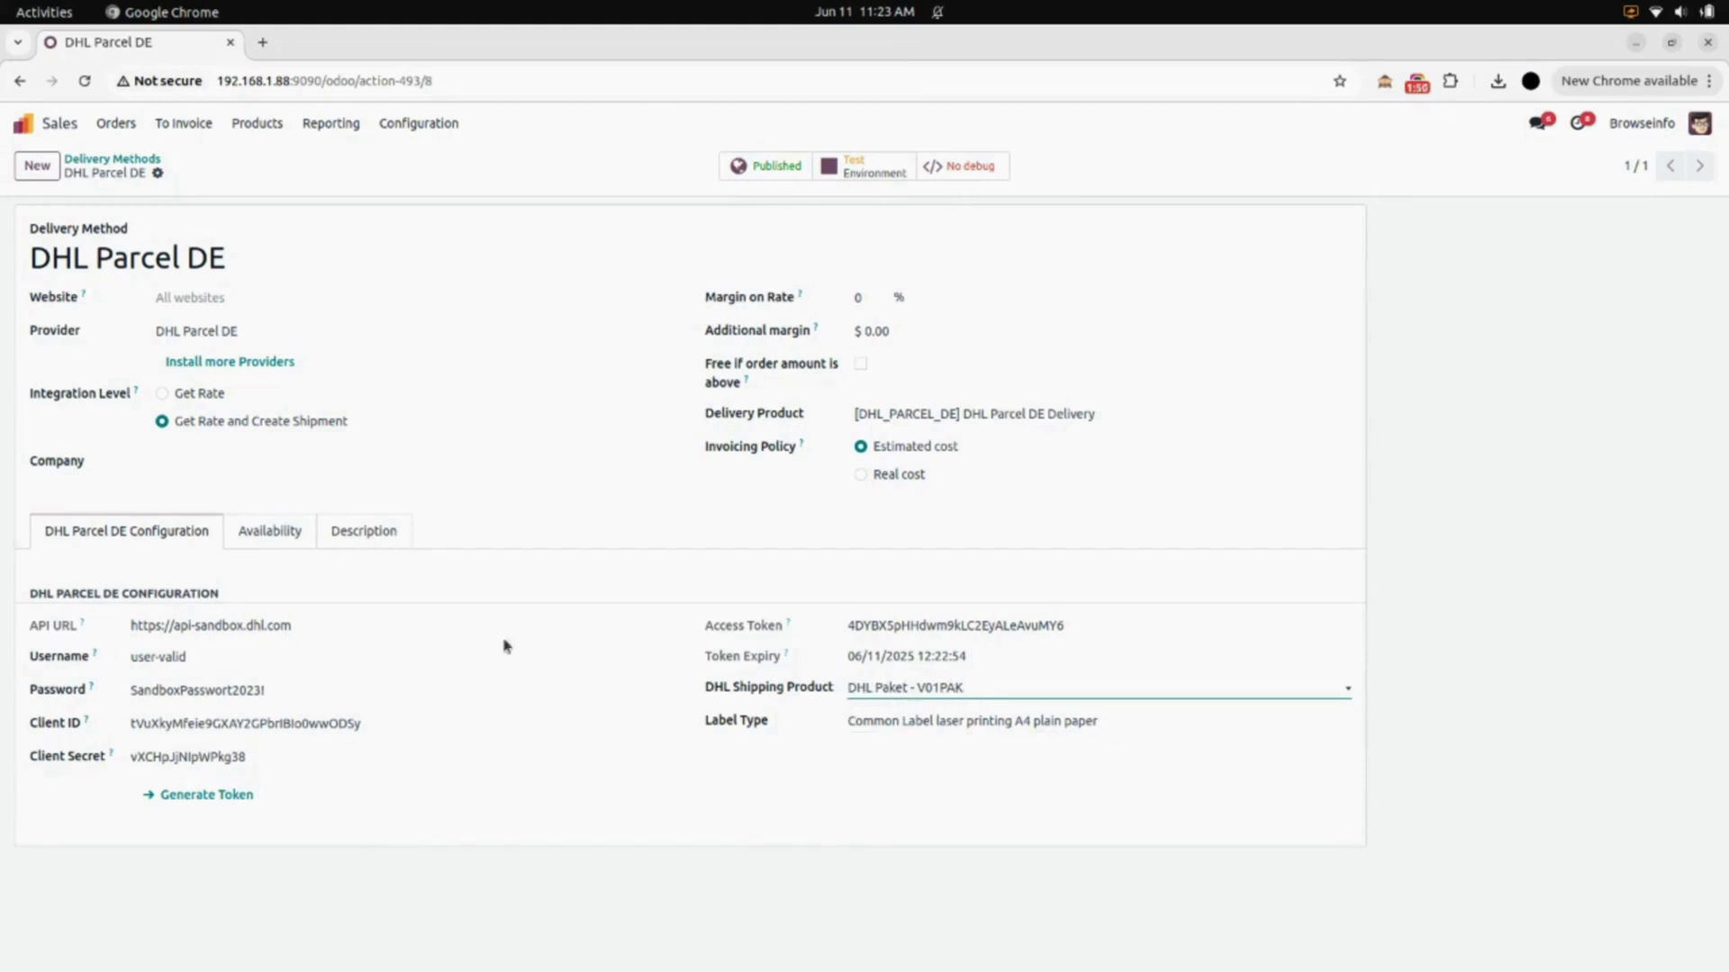
left_click(295, 533)
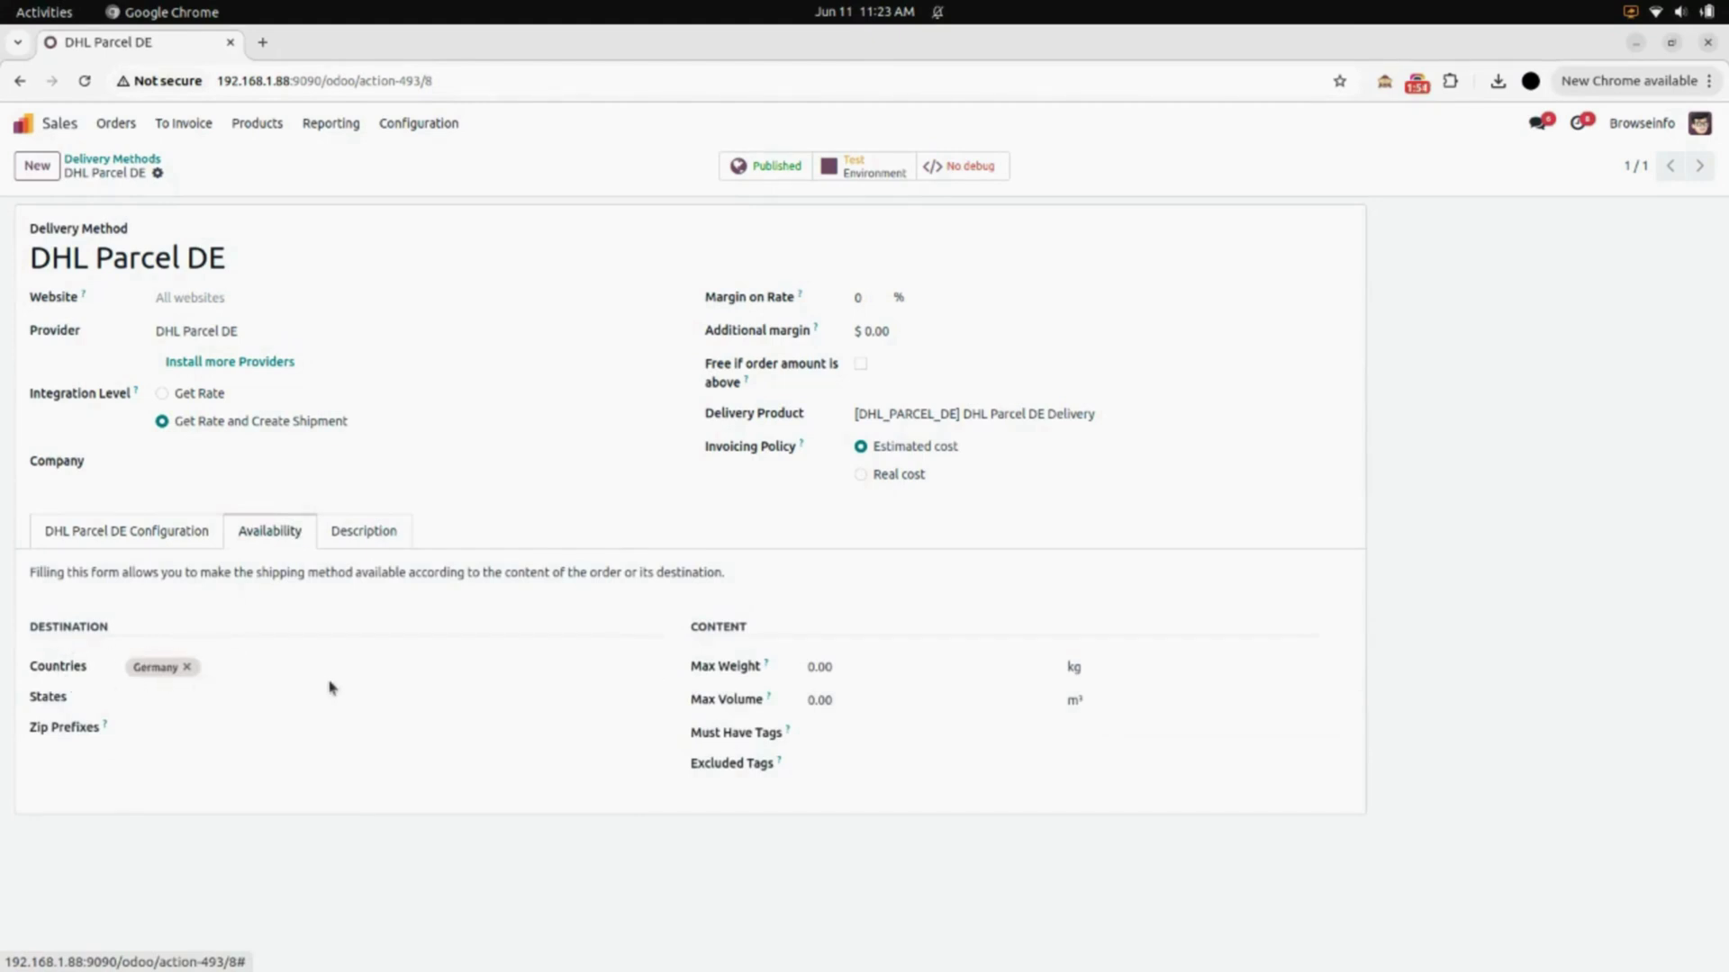
left_click(163, 536)
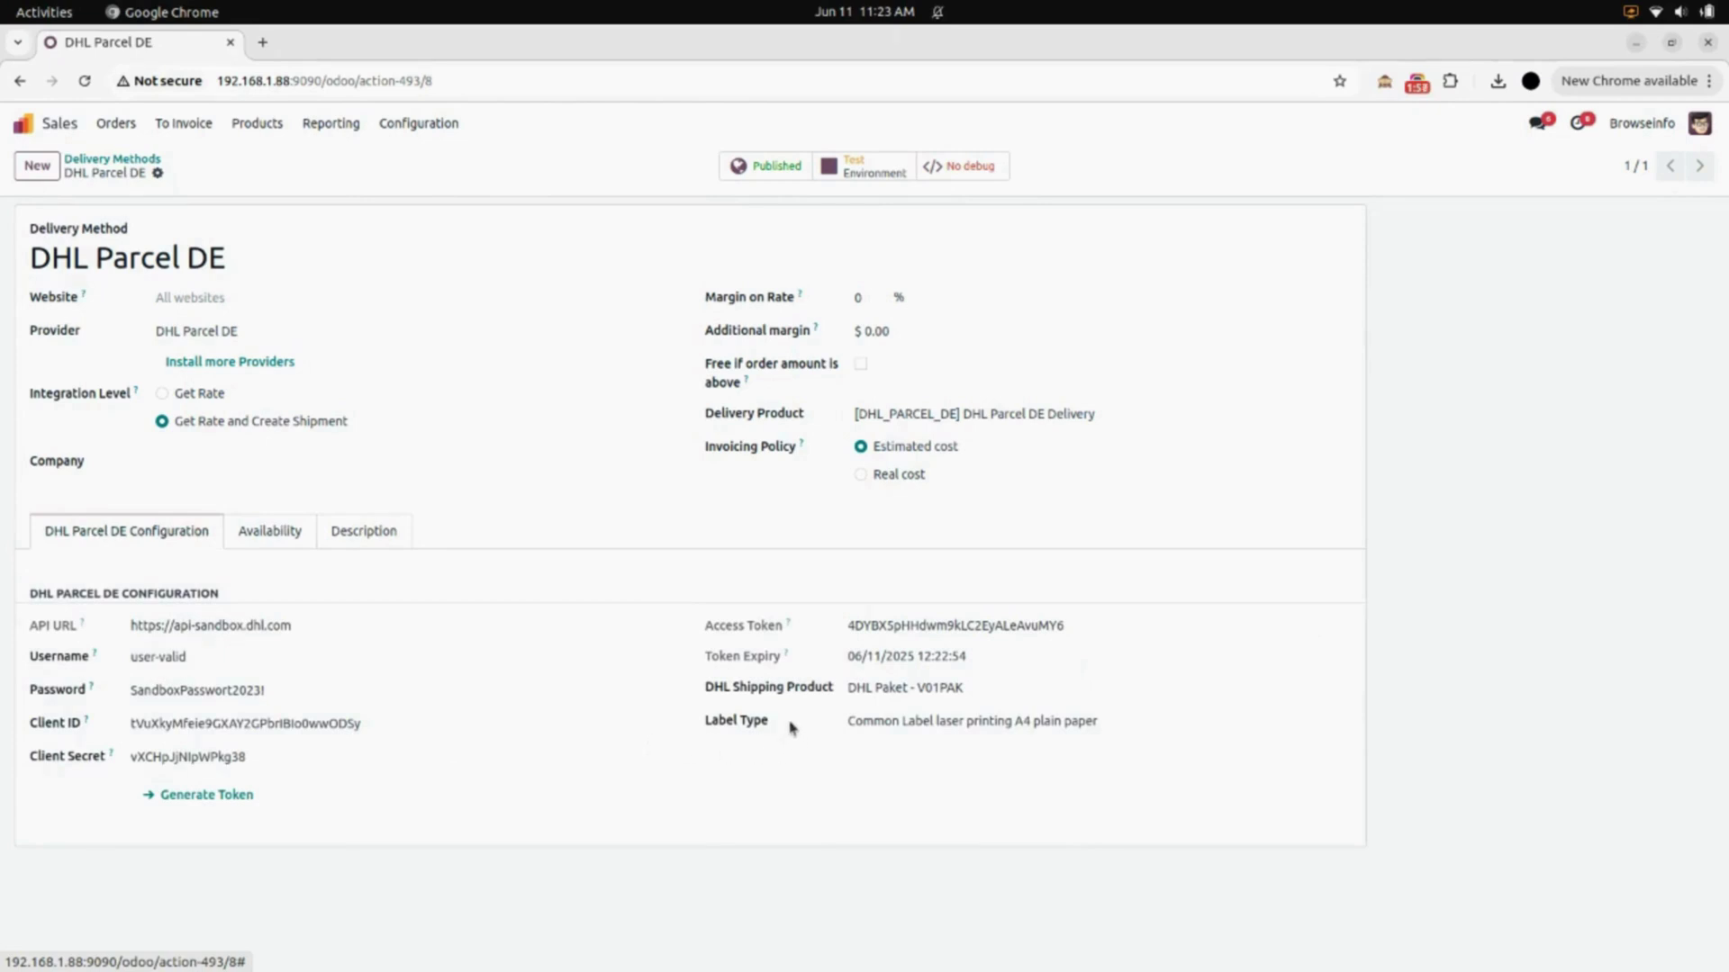
left_click(920, 721)
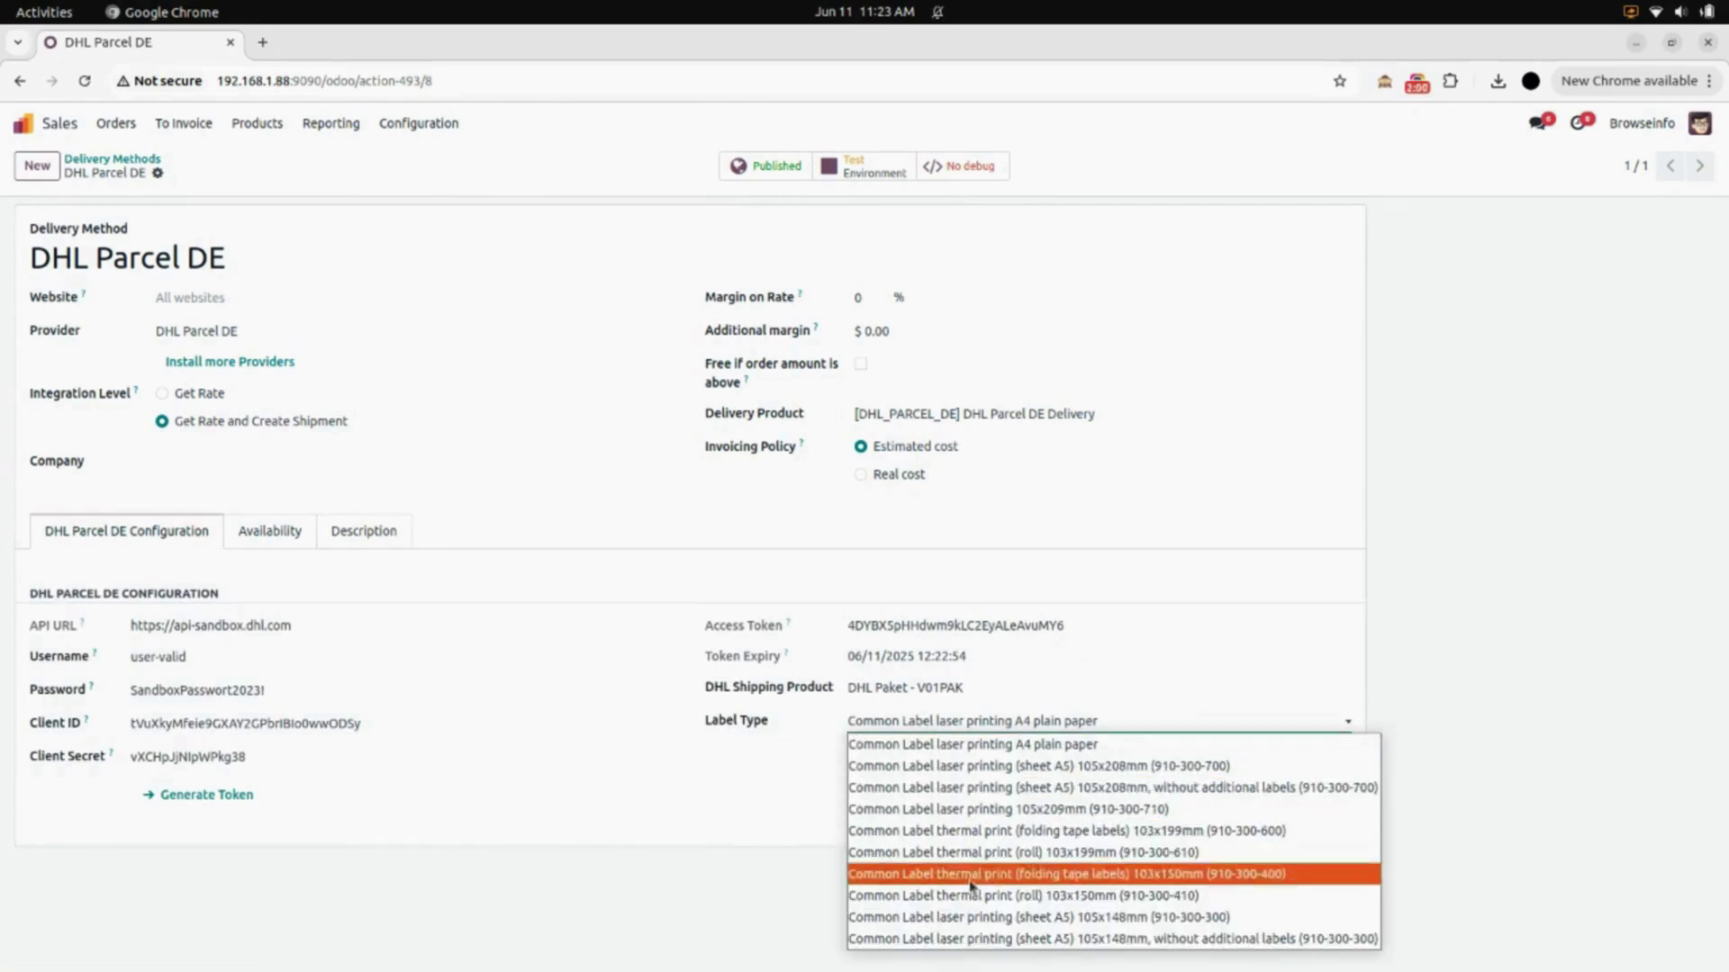
left_click(982, 746)
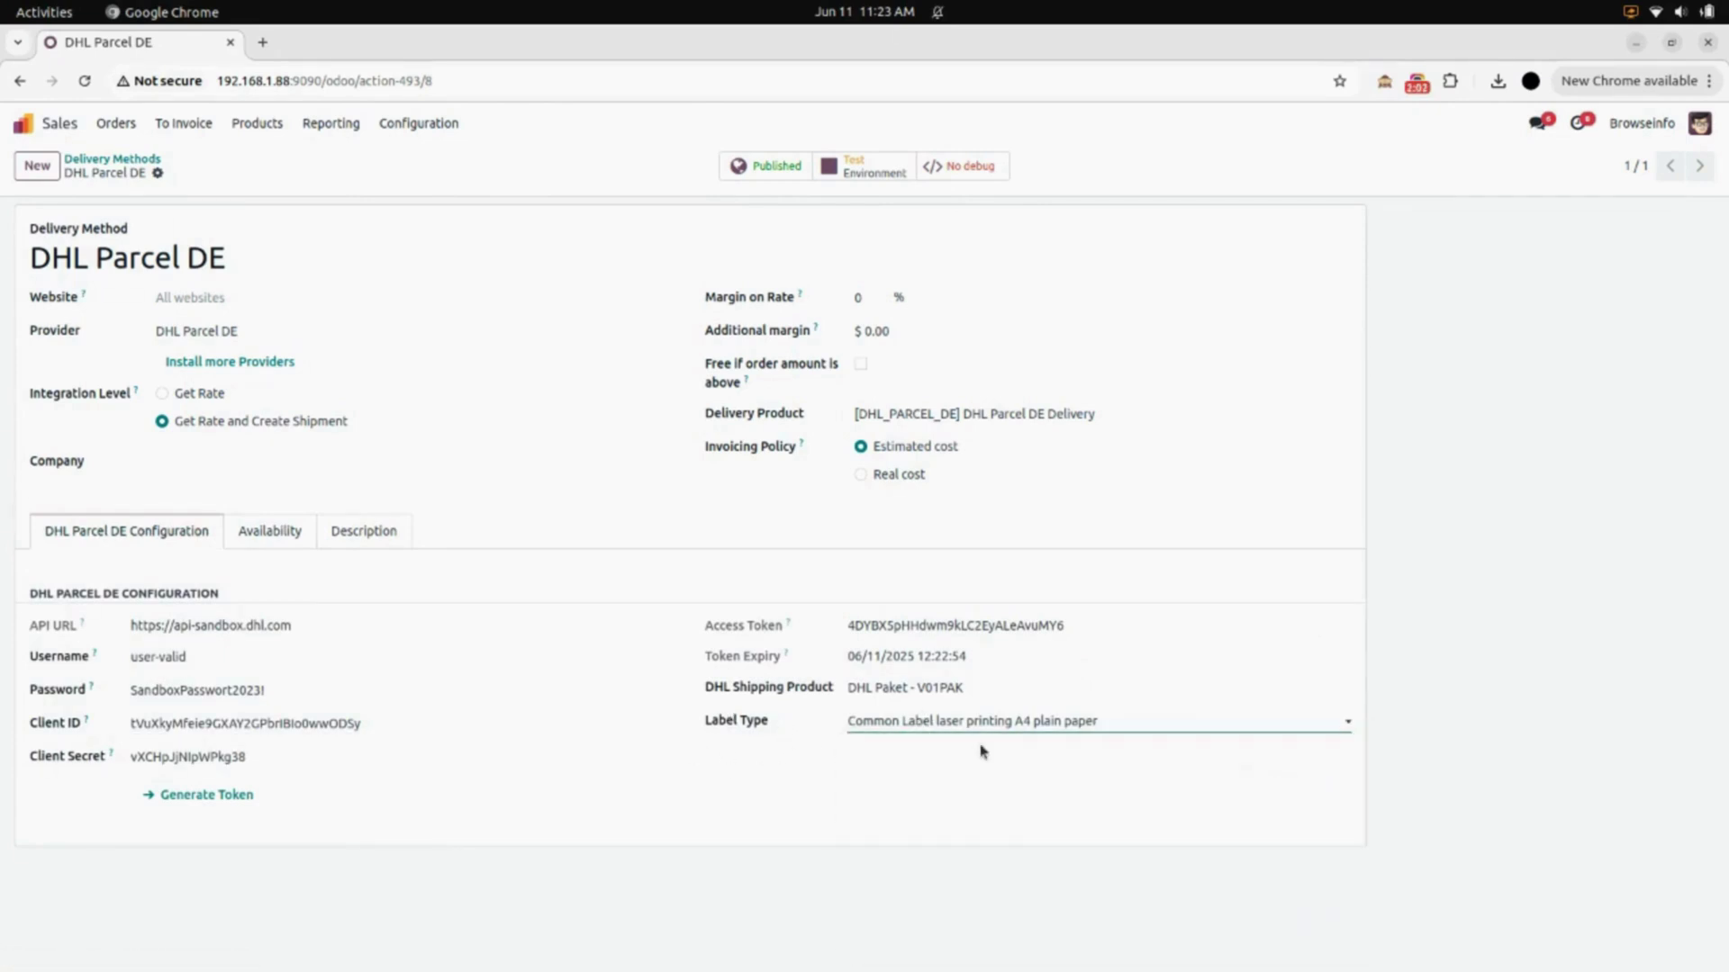
left_click(804, 802)
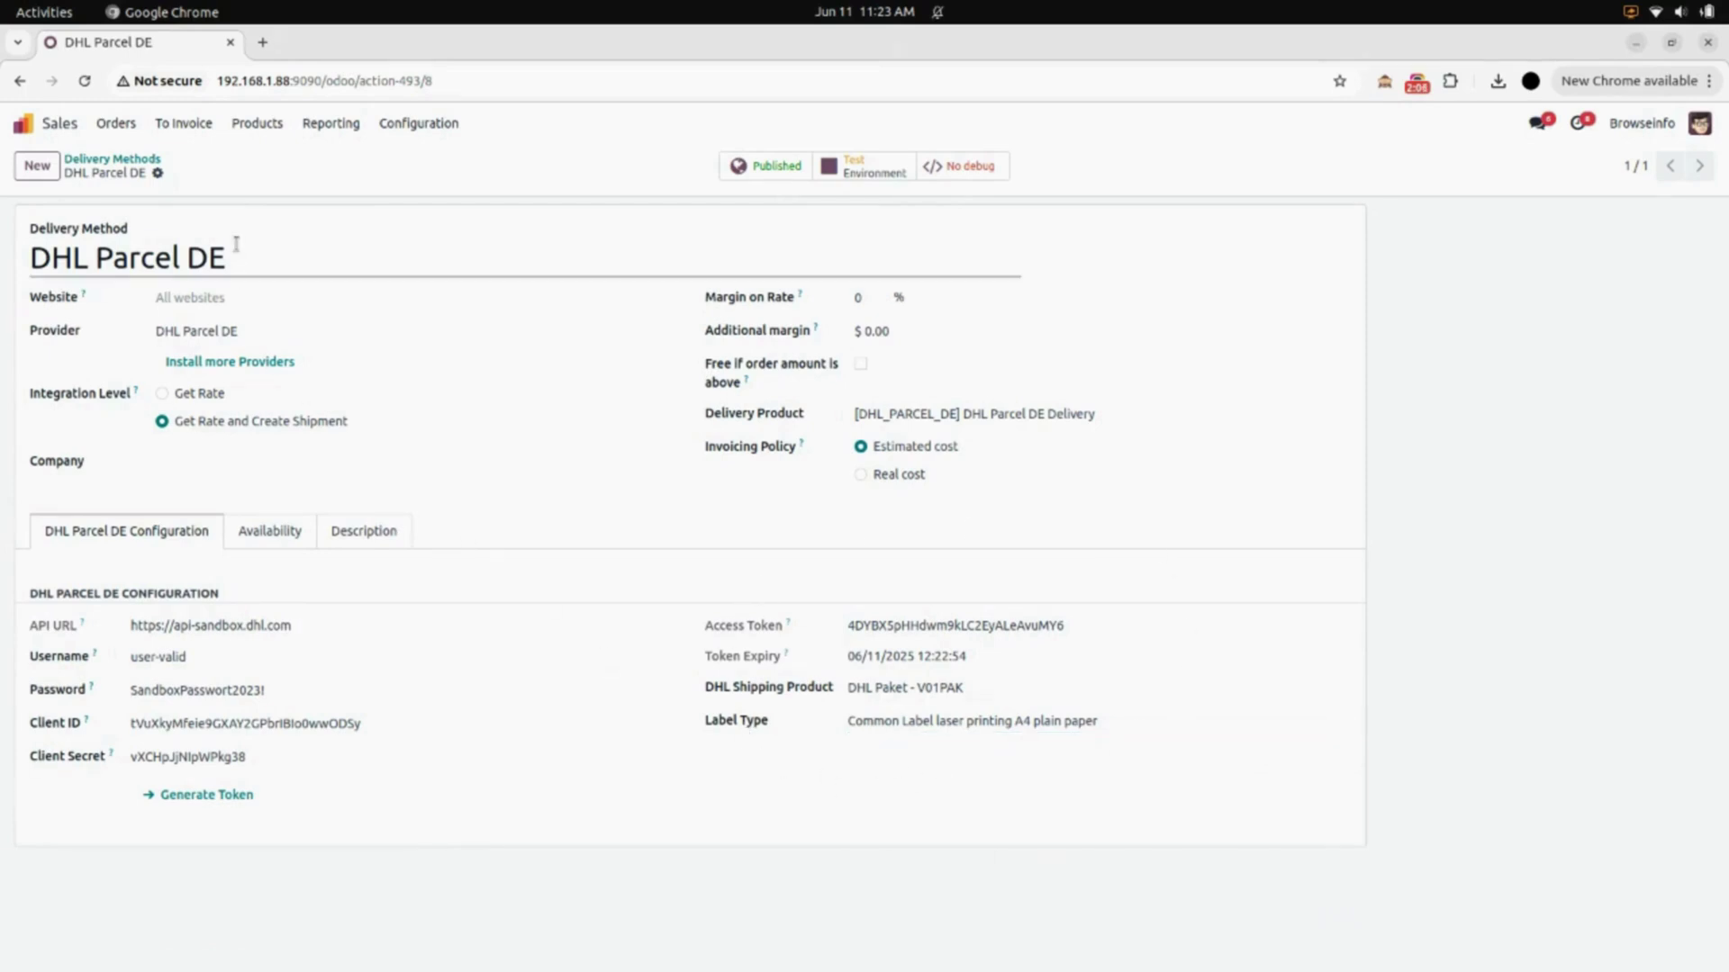
Open the 'dhl' record (0.00–5.00 kg, rate 100.00) from Inventory's DHL Rate Configurations
left_click(414, 126)
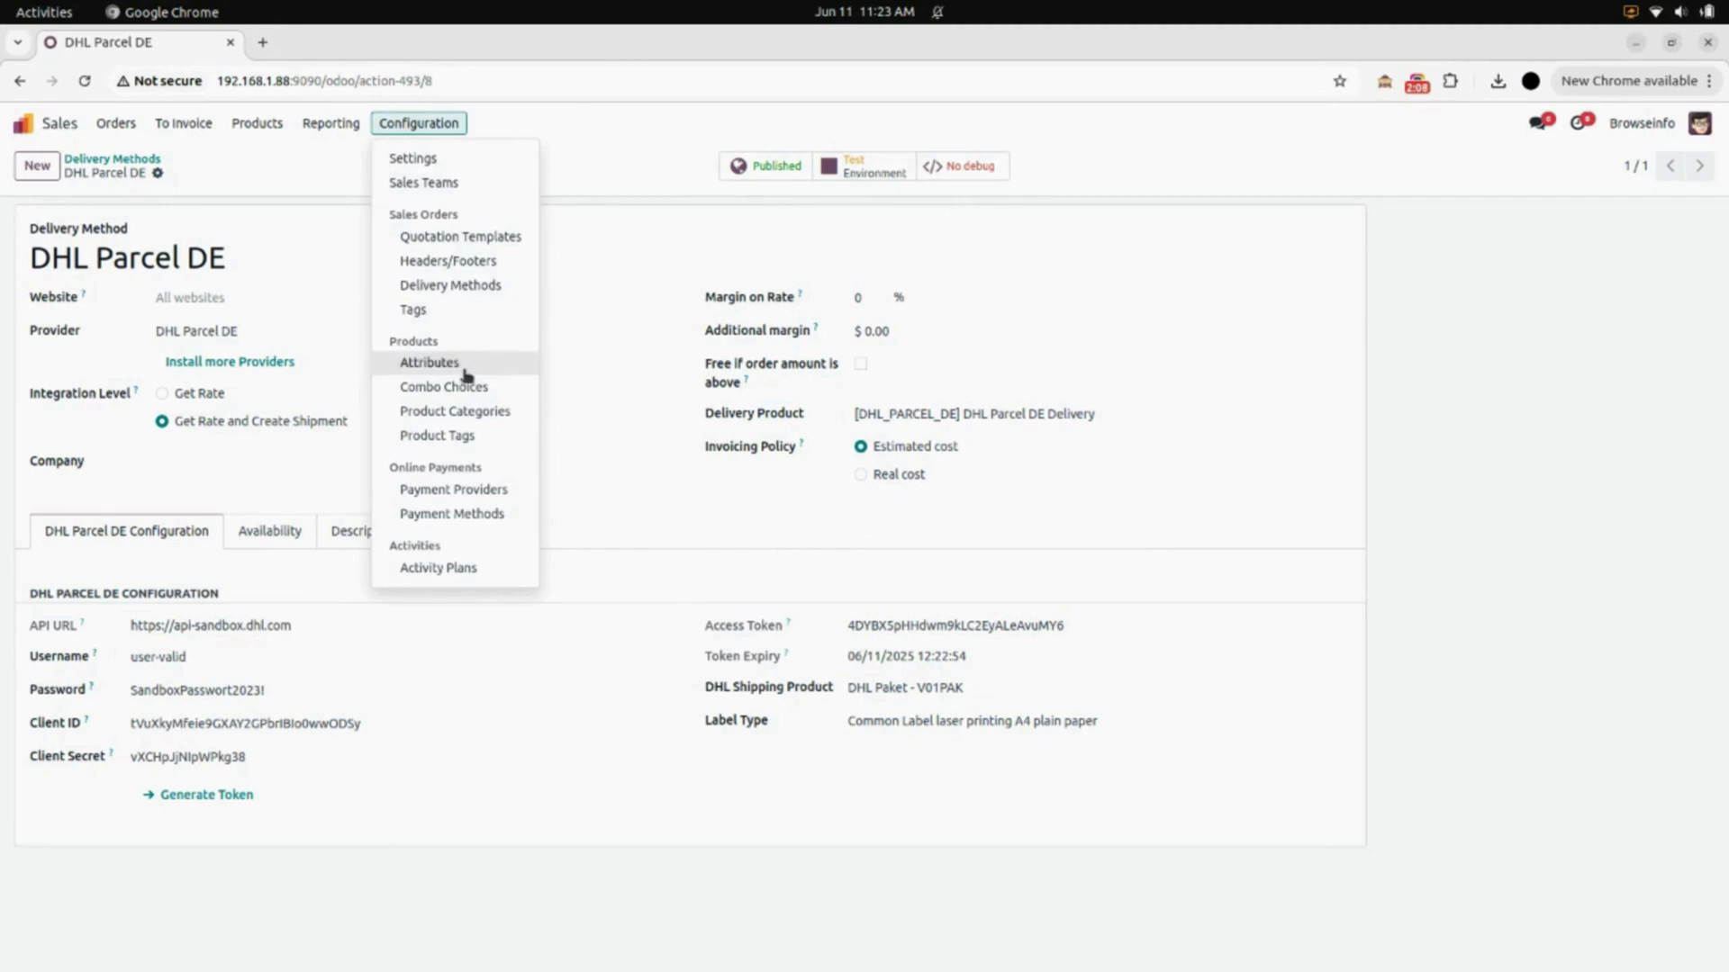
left_click(648, 233)
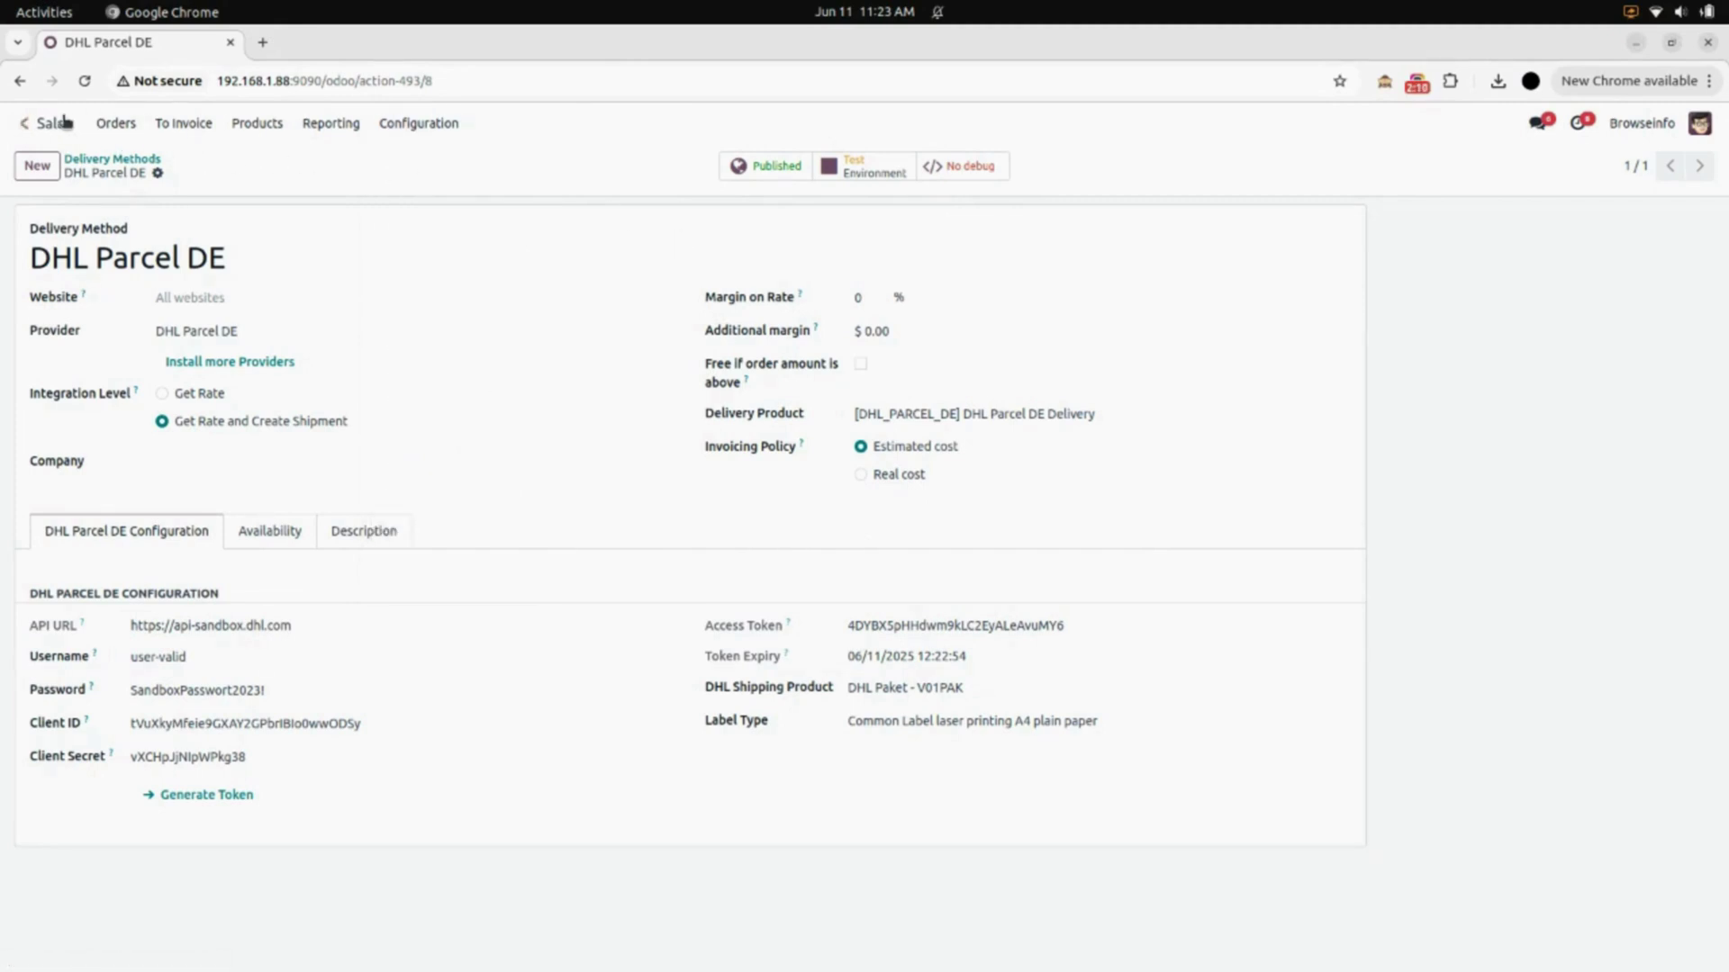
left_click(36, 122)
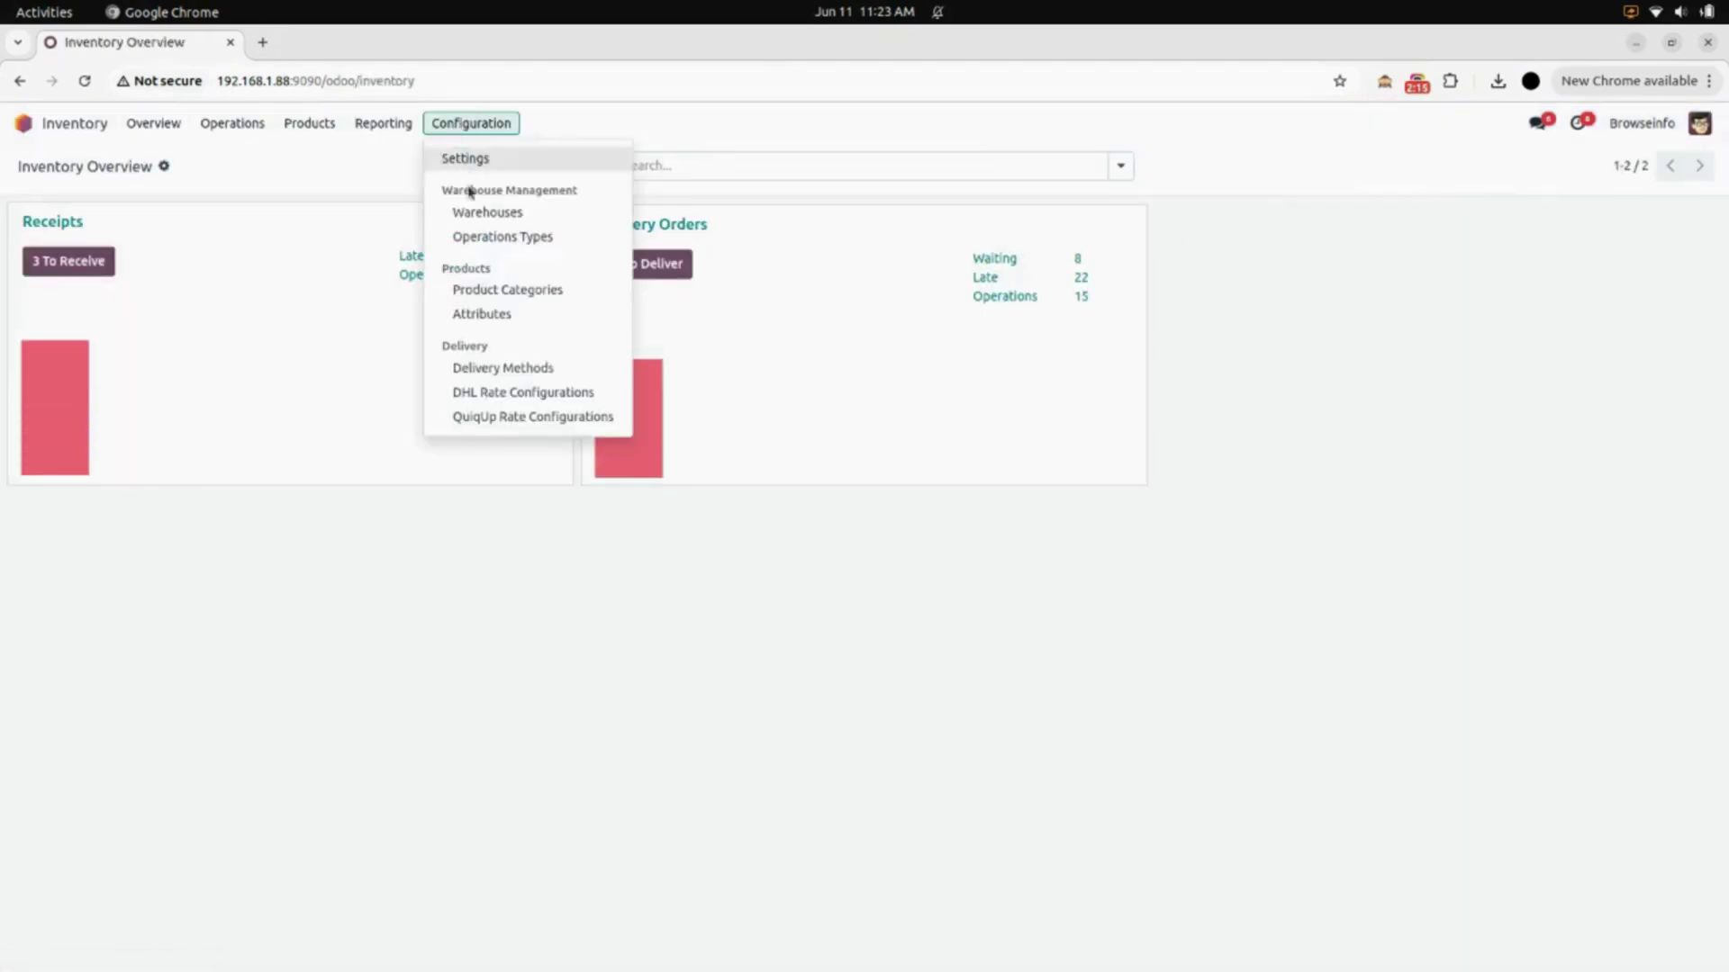
left_click(547, 401)
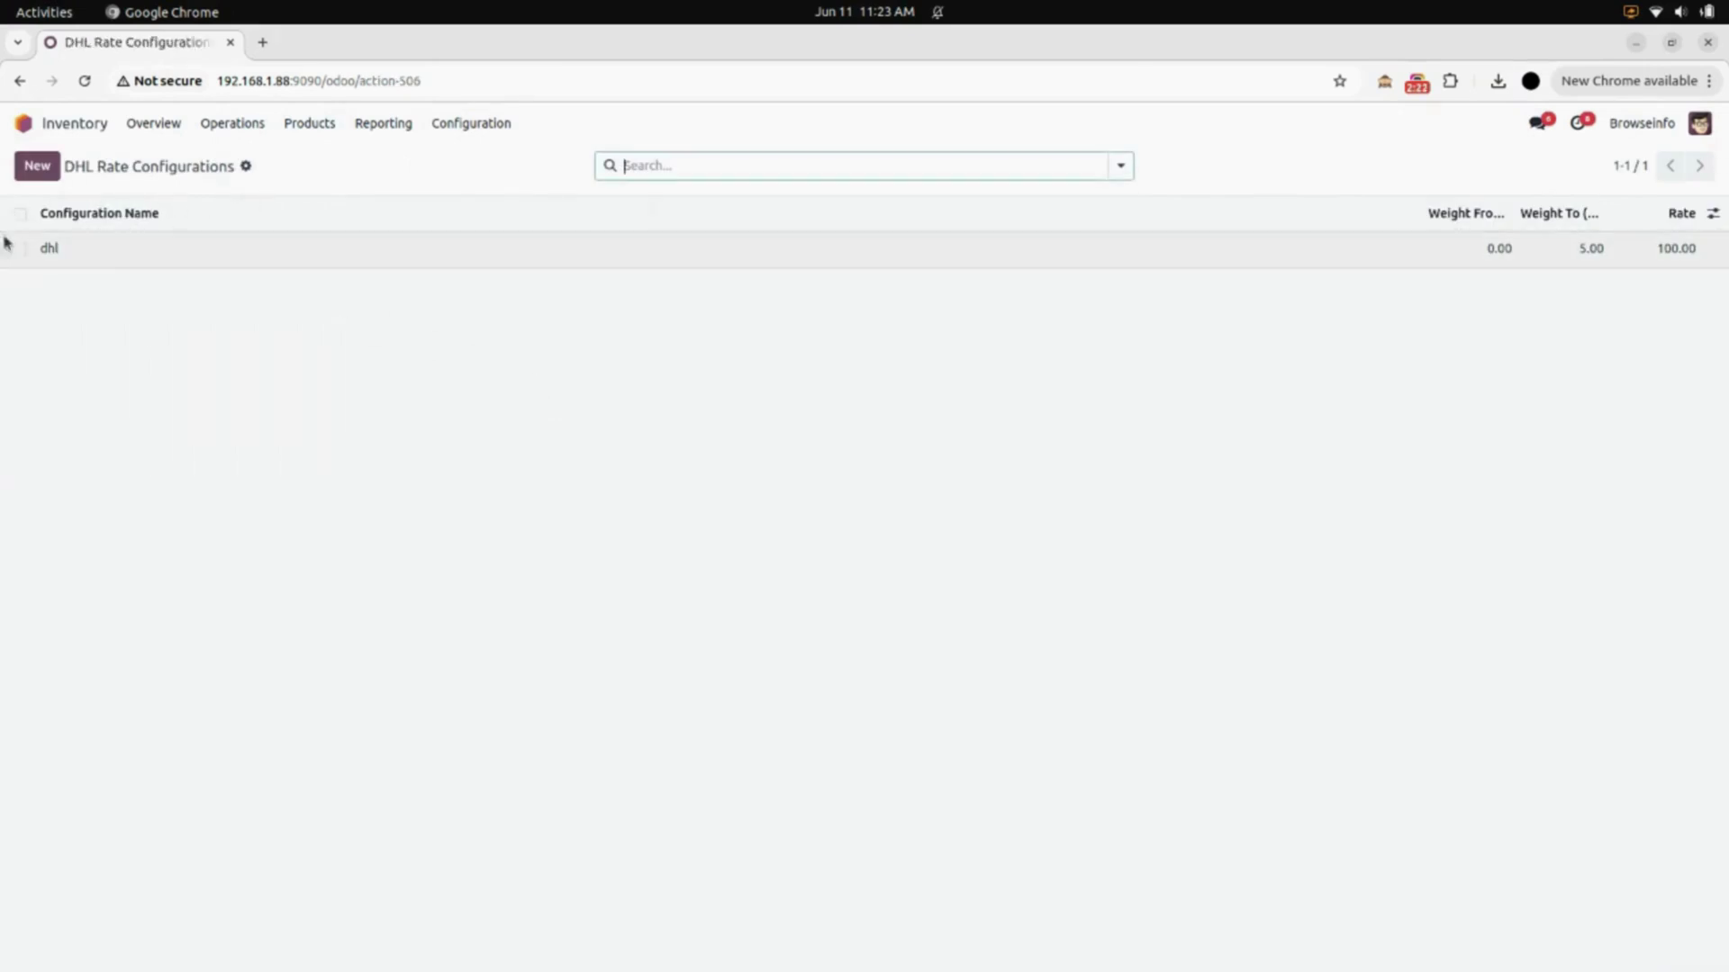
left_click(108, 262)
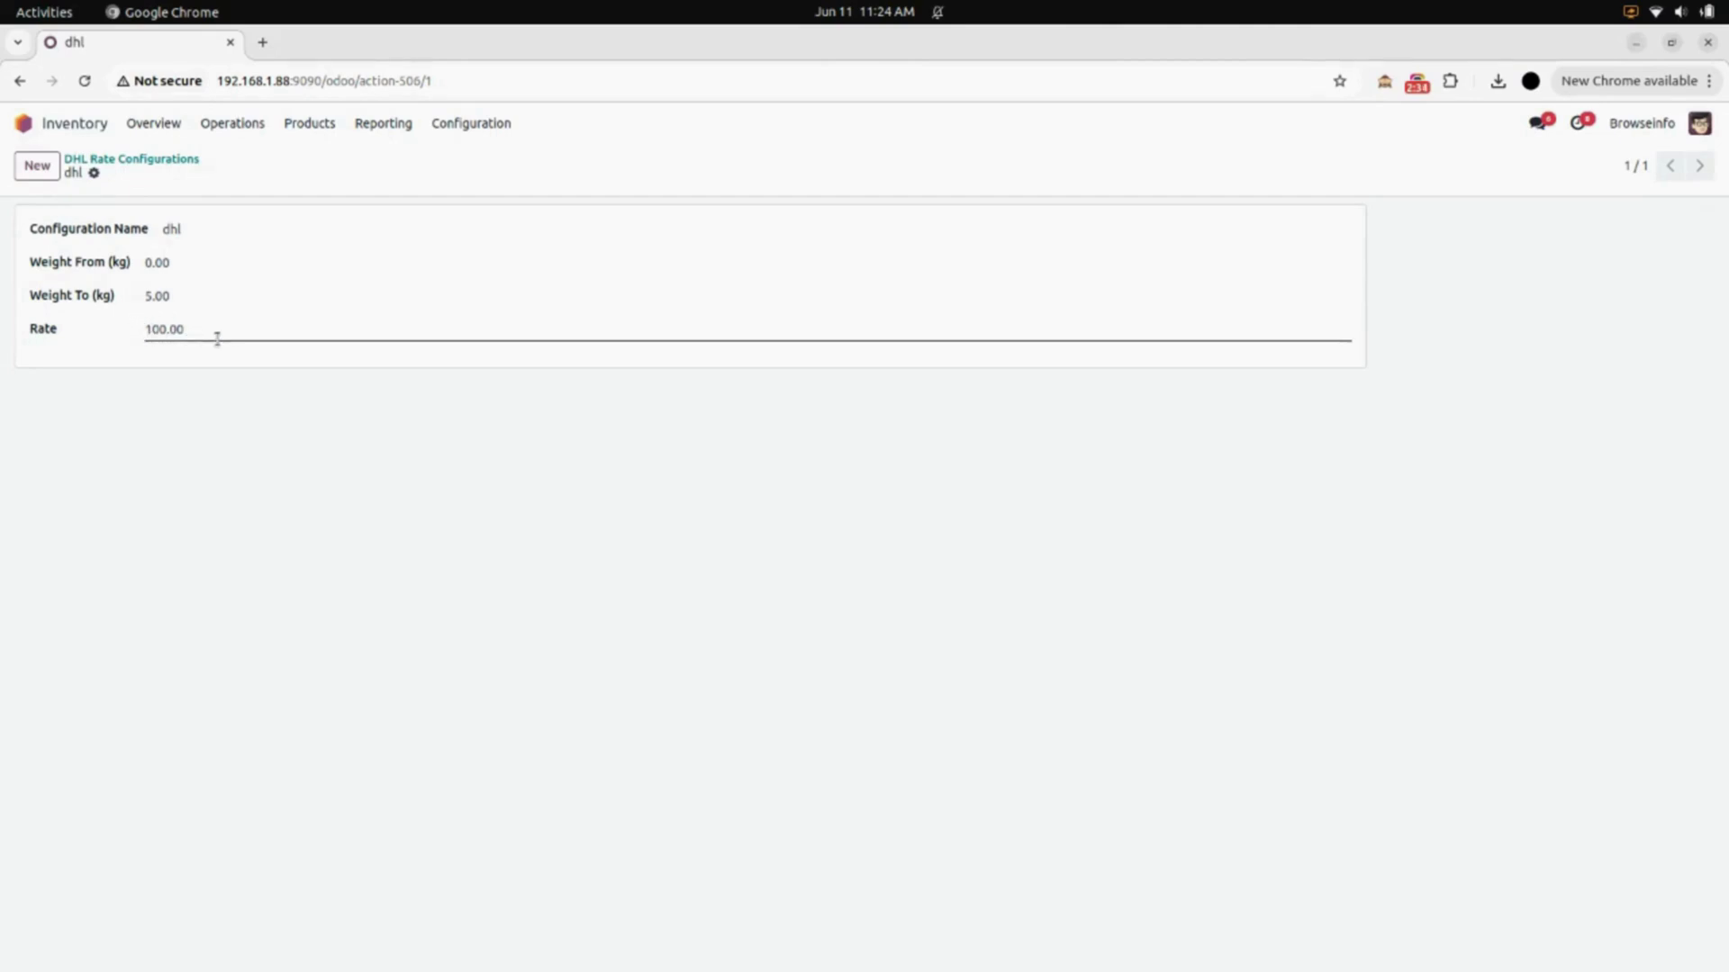
Start a new quotation from the Sales app's Quotations list
left_click(101, 126)
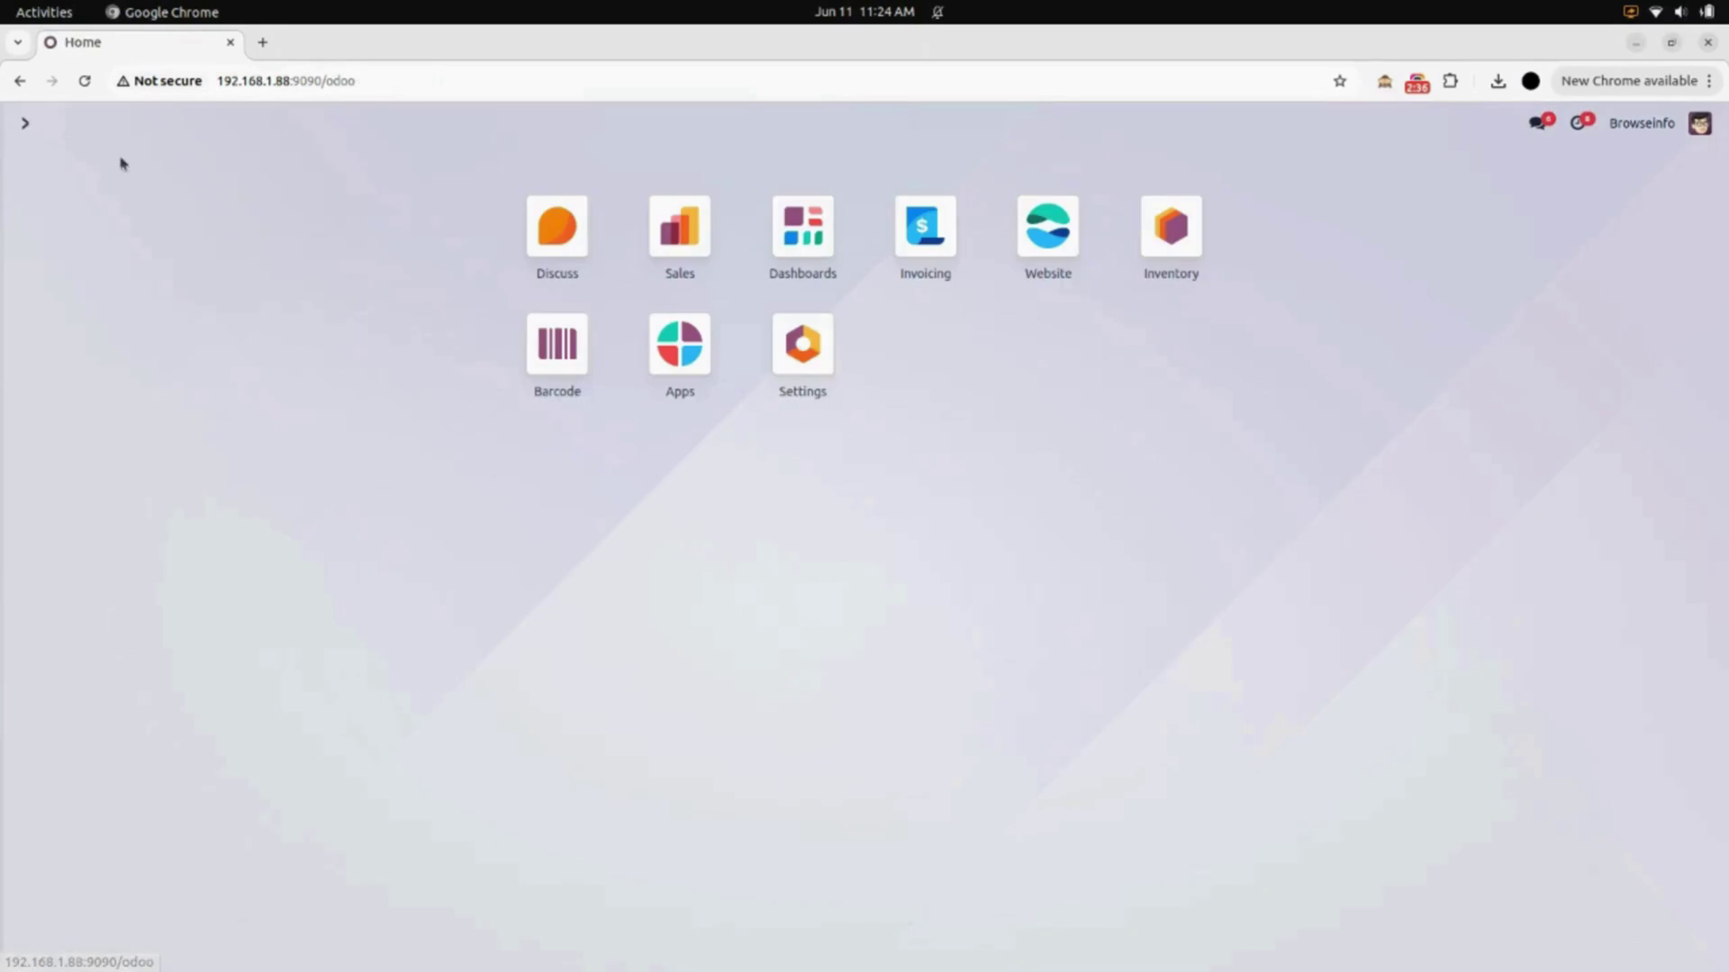
left_click(680, 256)
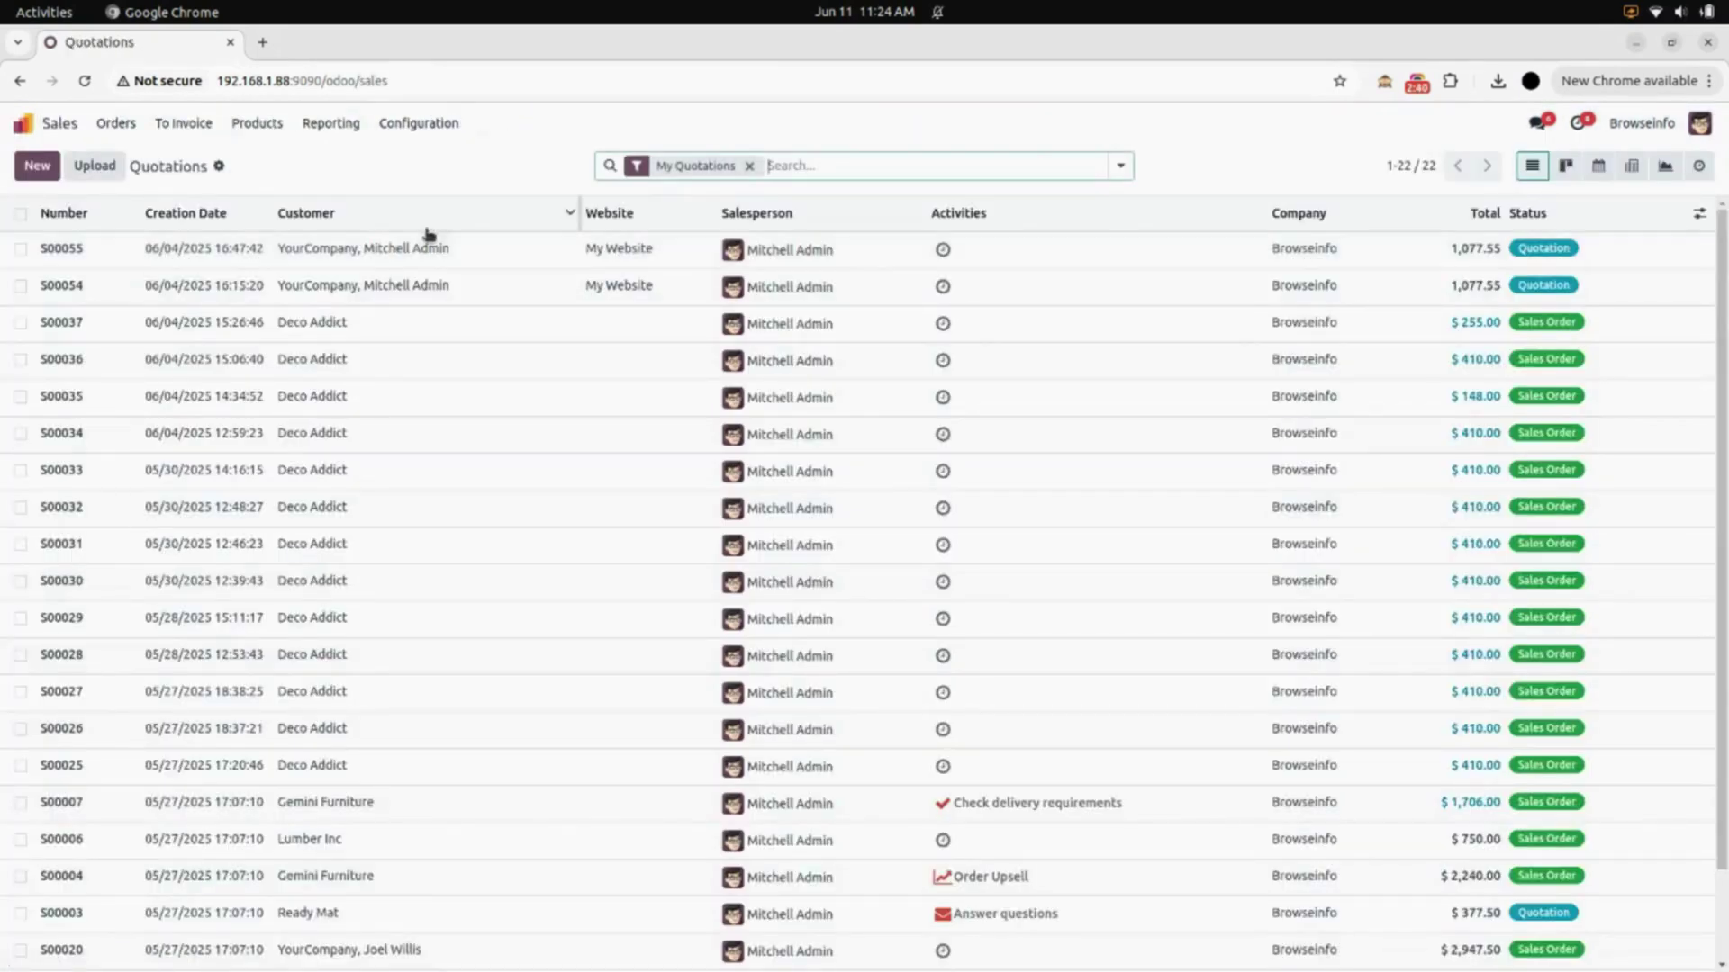
left_click(126, 124)
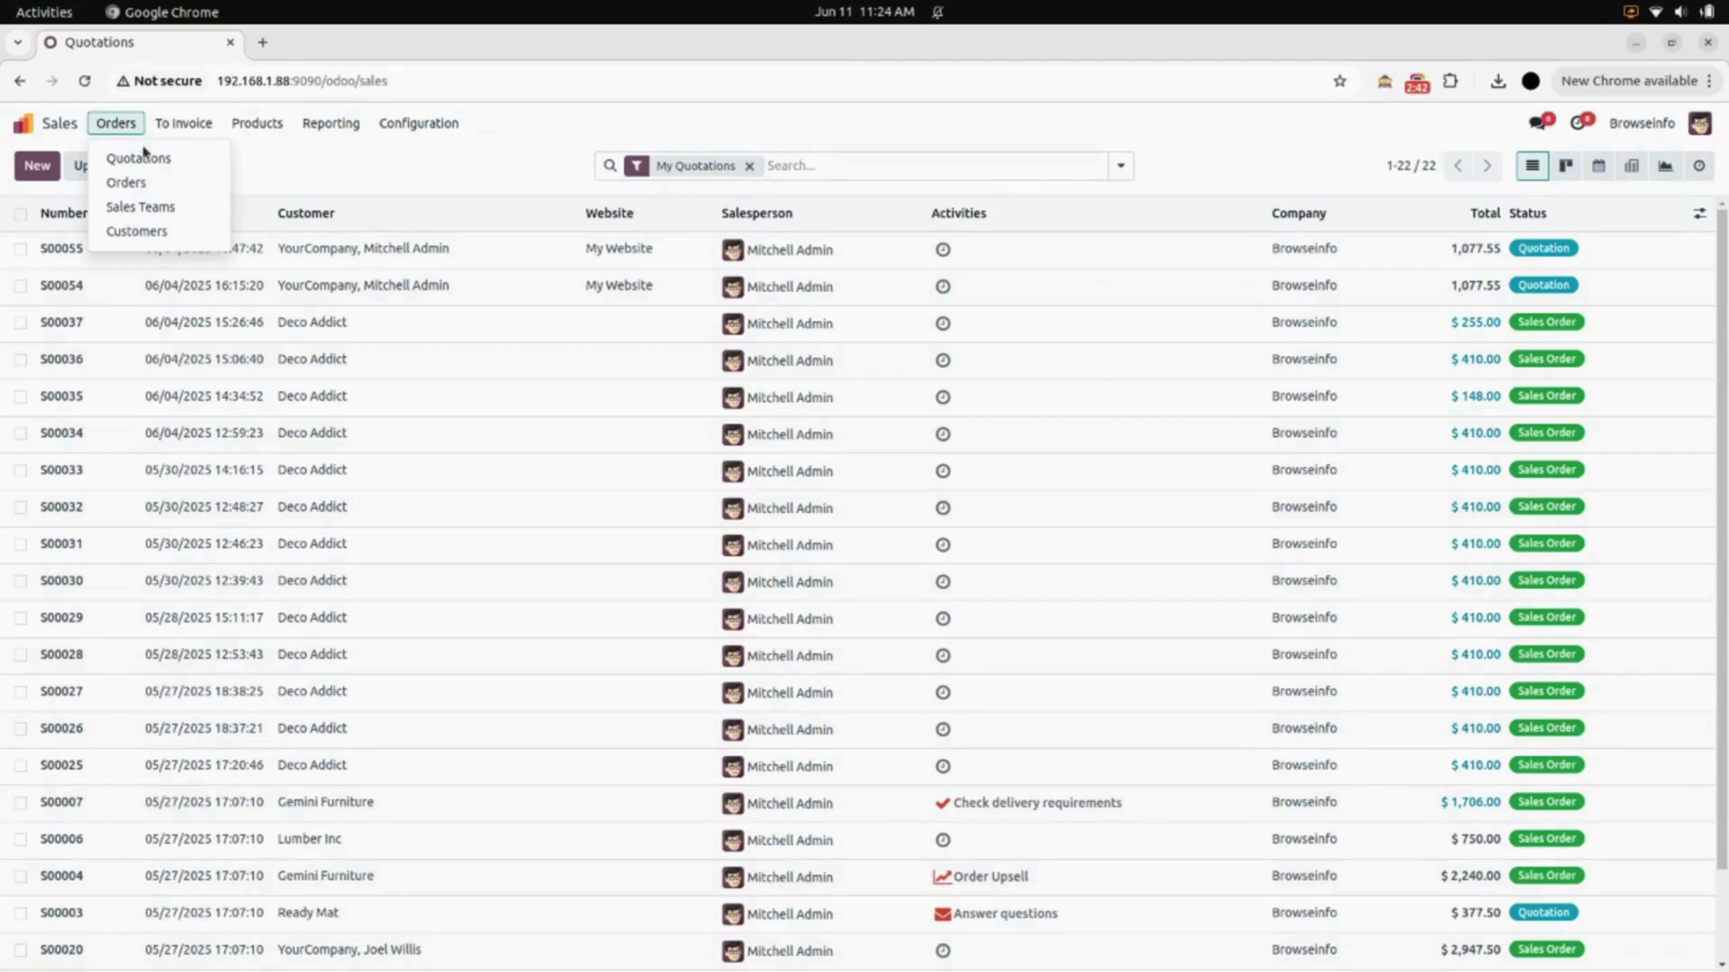
left_click(140, 158)
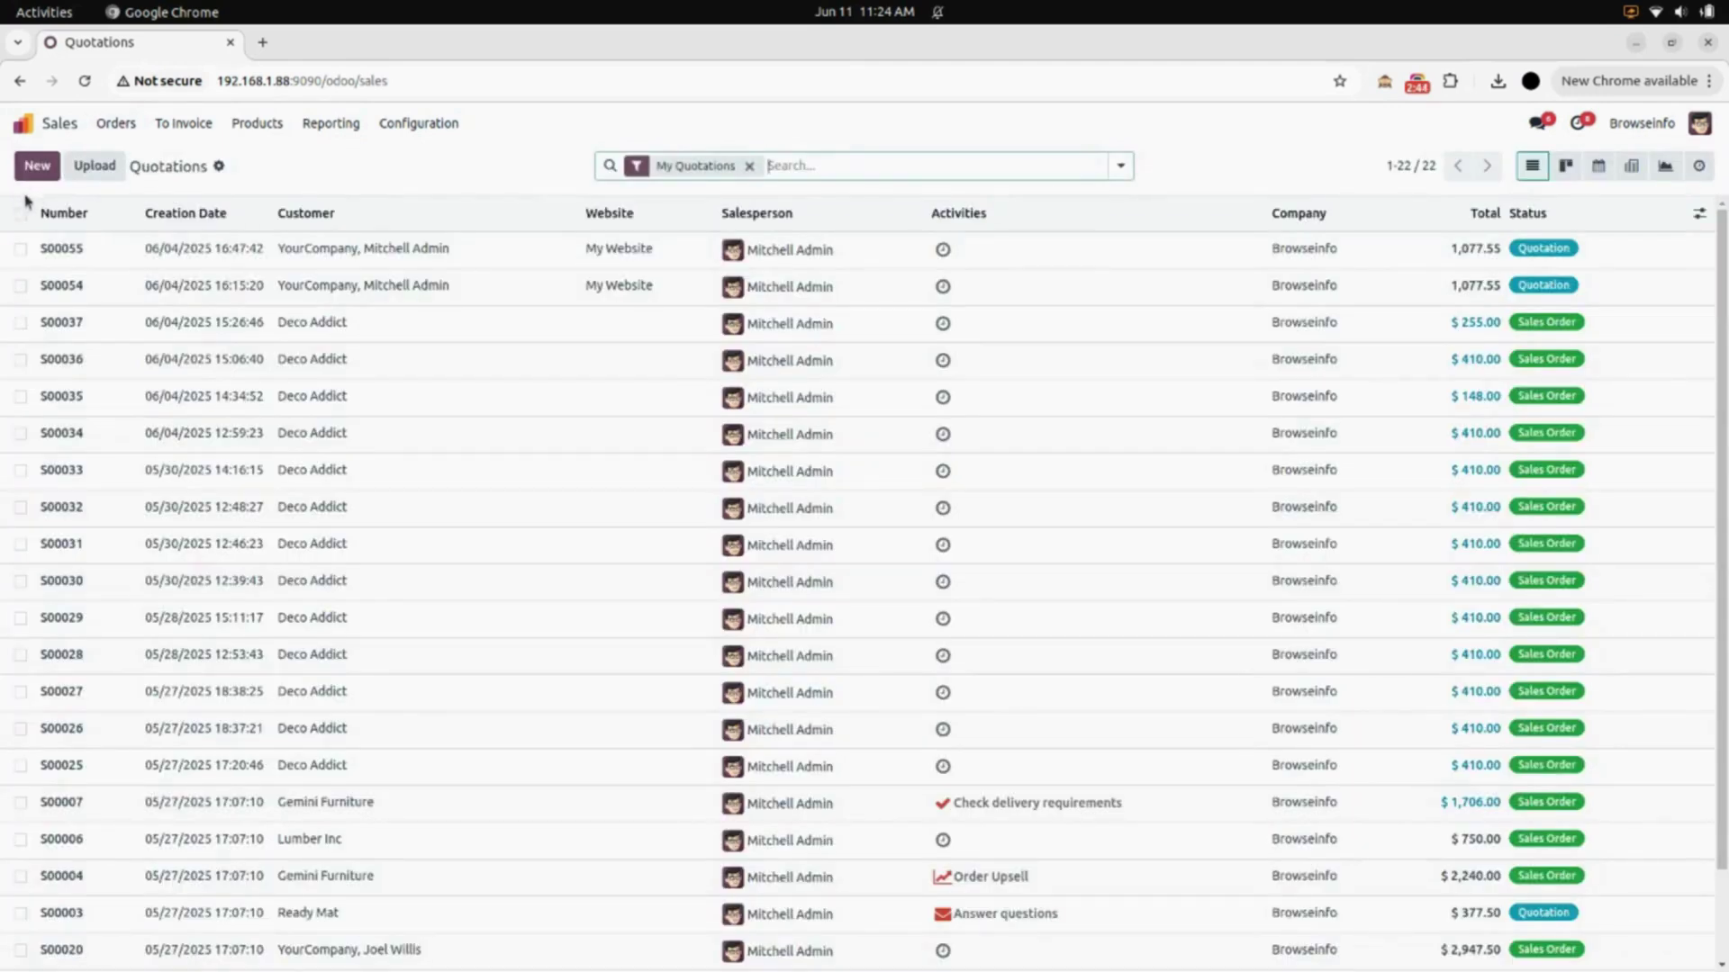
left_click(37, 166)
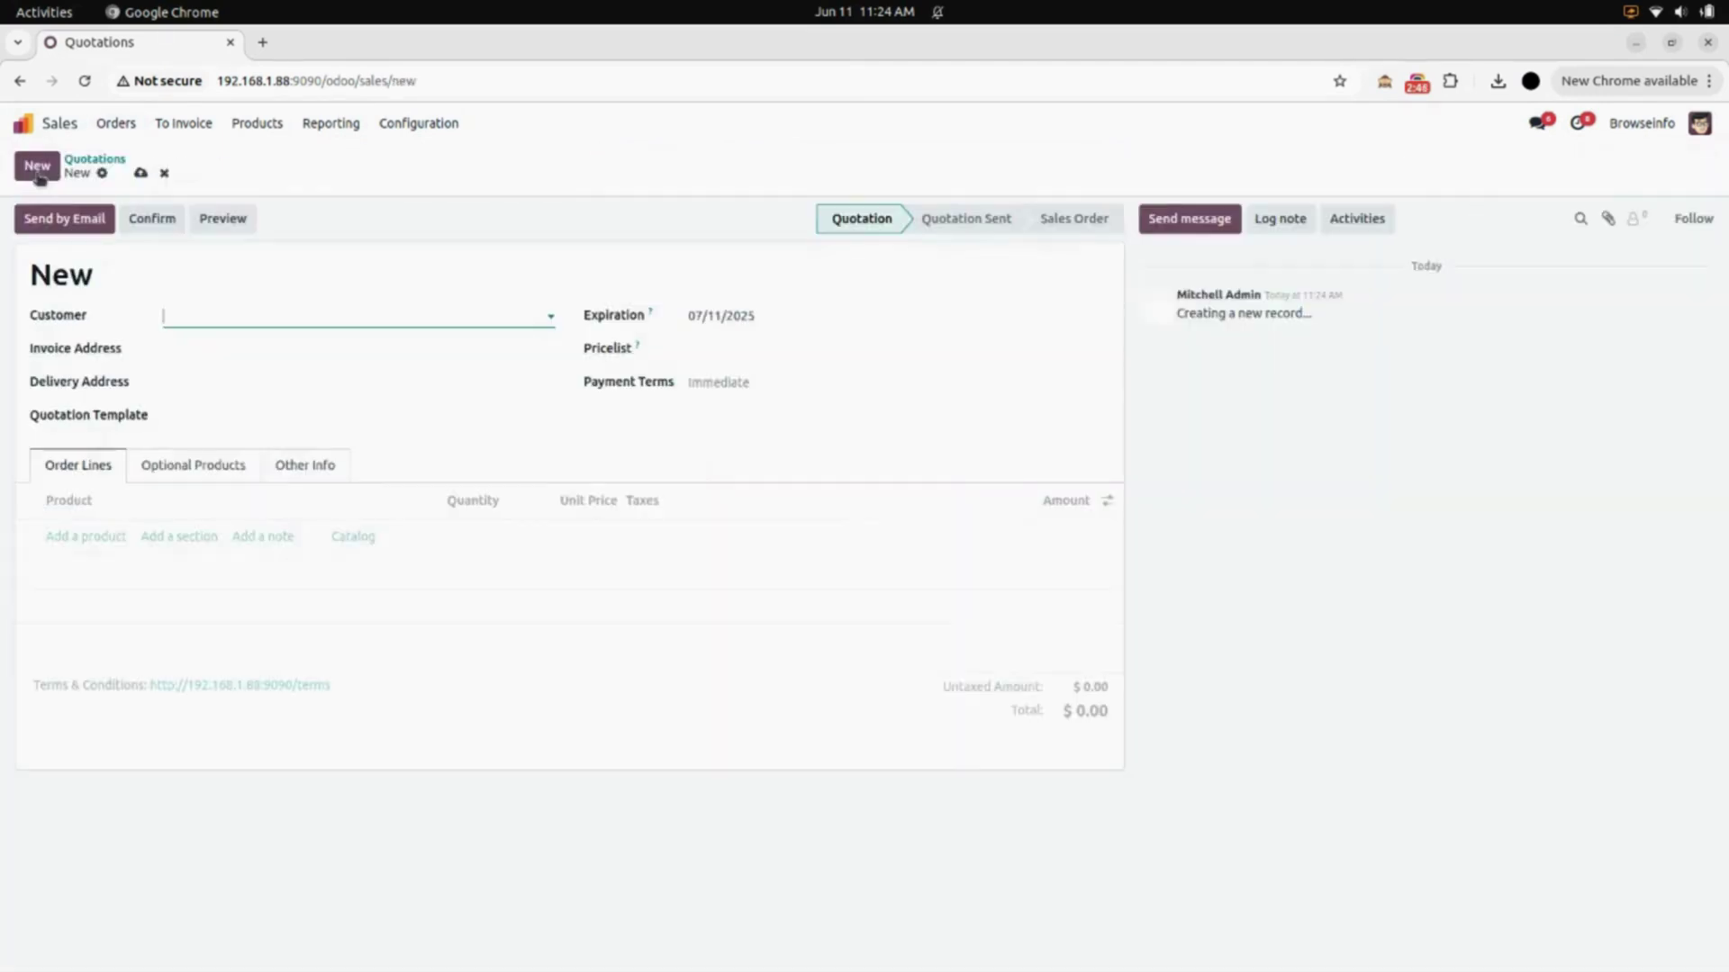
Set Deco Addict as customer and add one Cabinet with Doors at 179.68
left_click(226, 320)
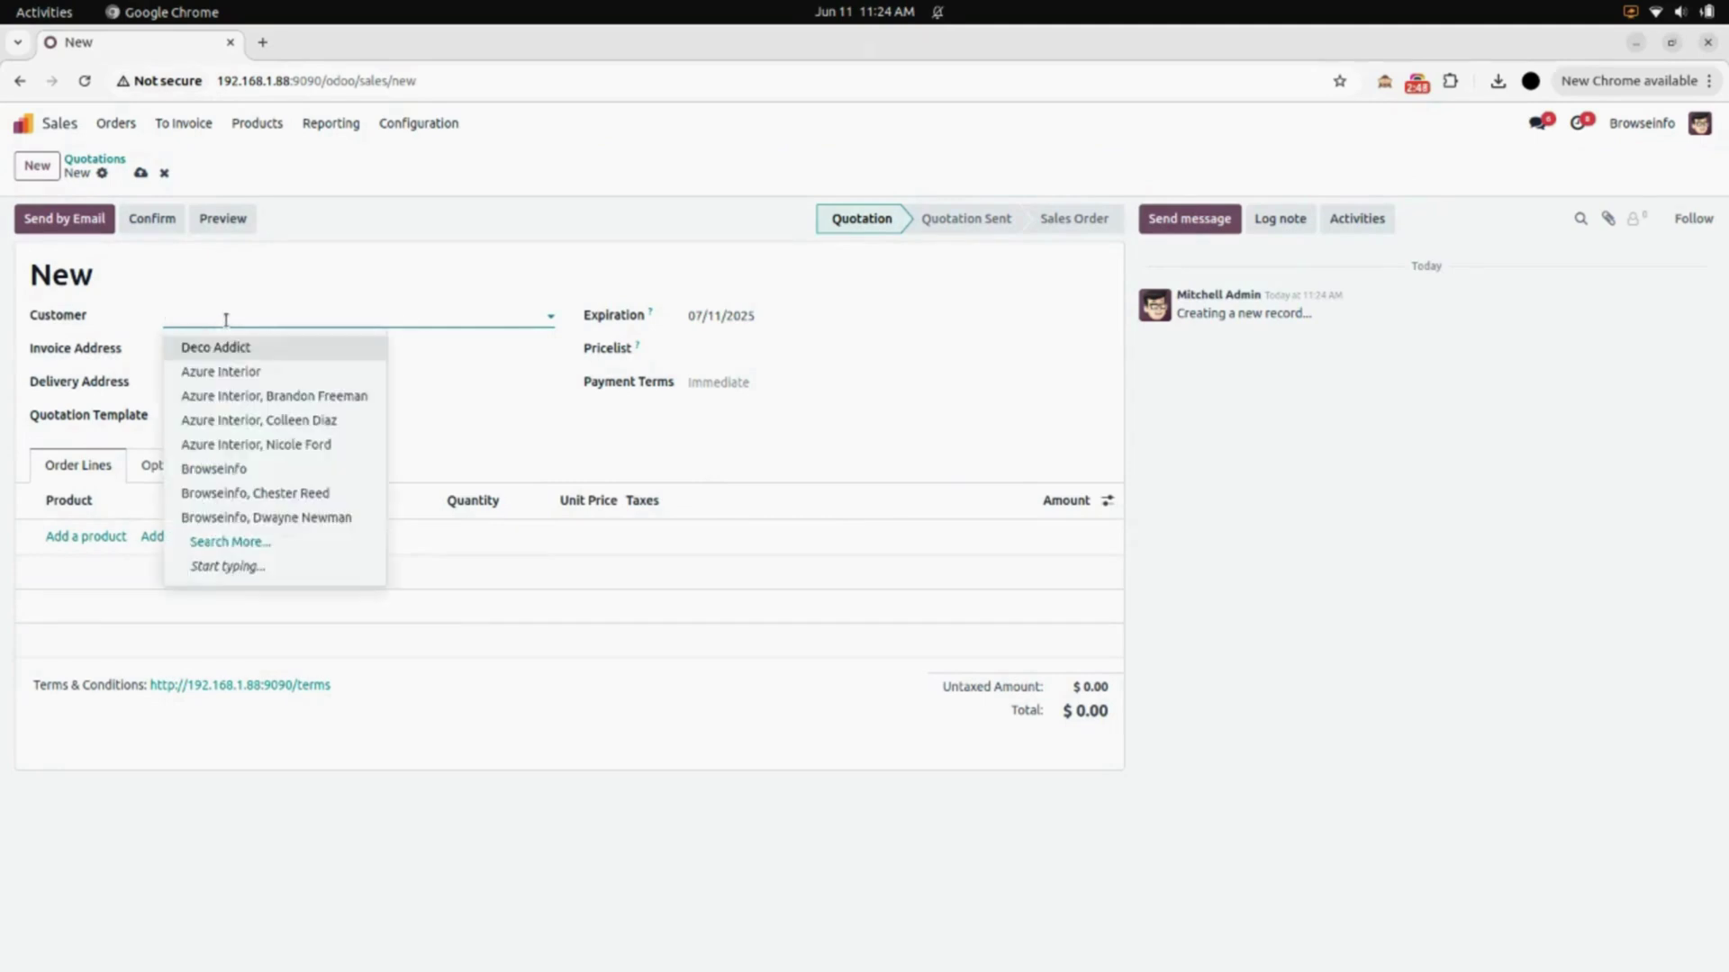
left_click(243, 342)
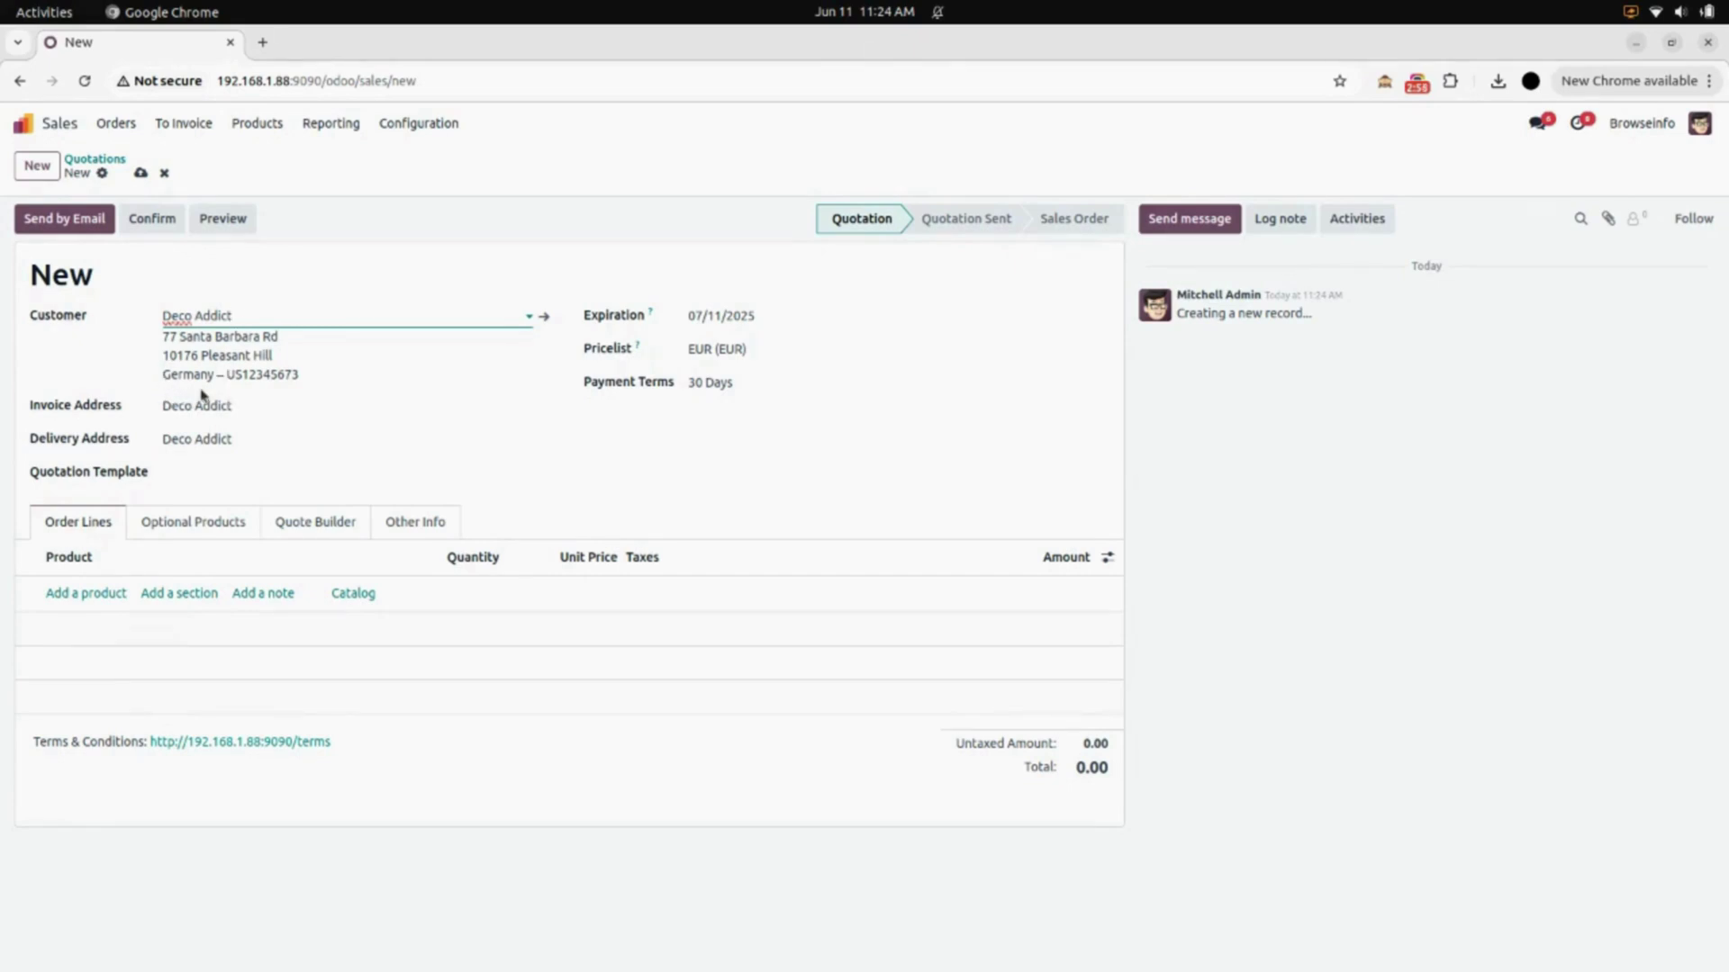
left_click(100, 592)
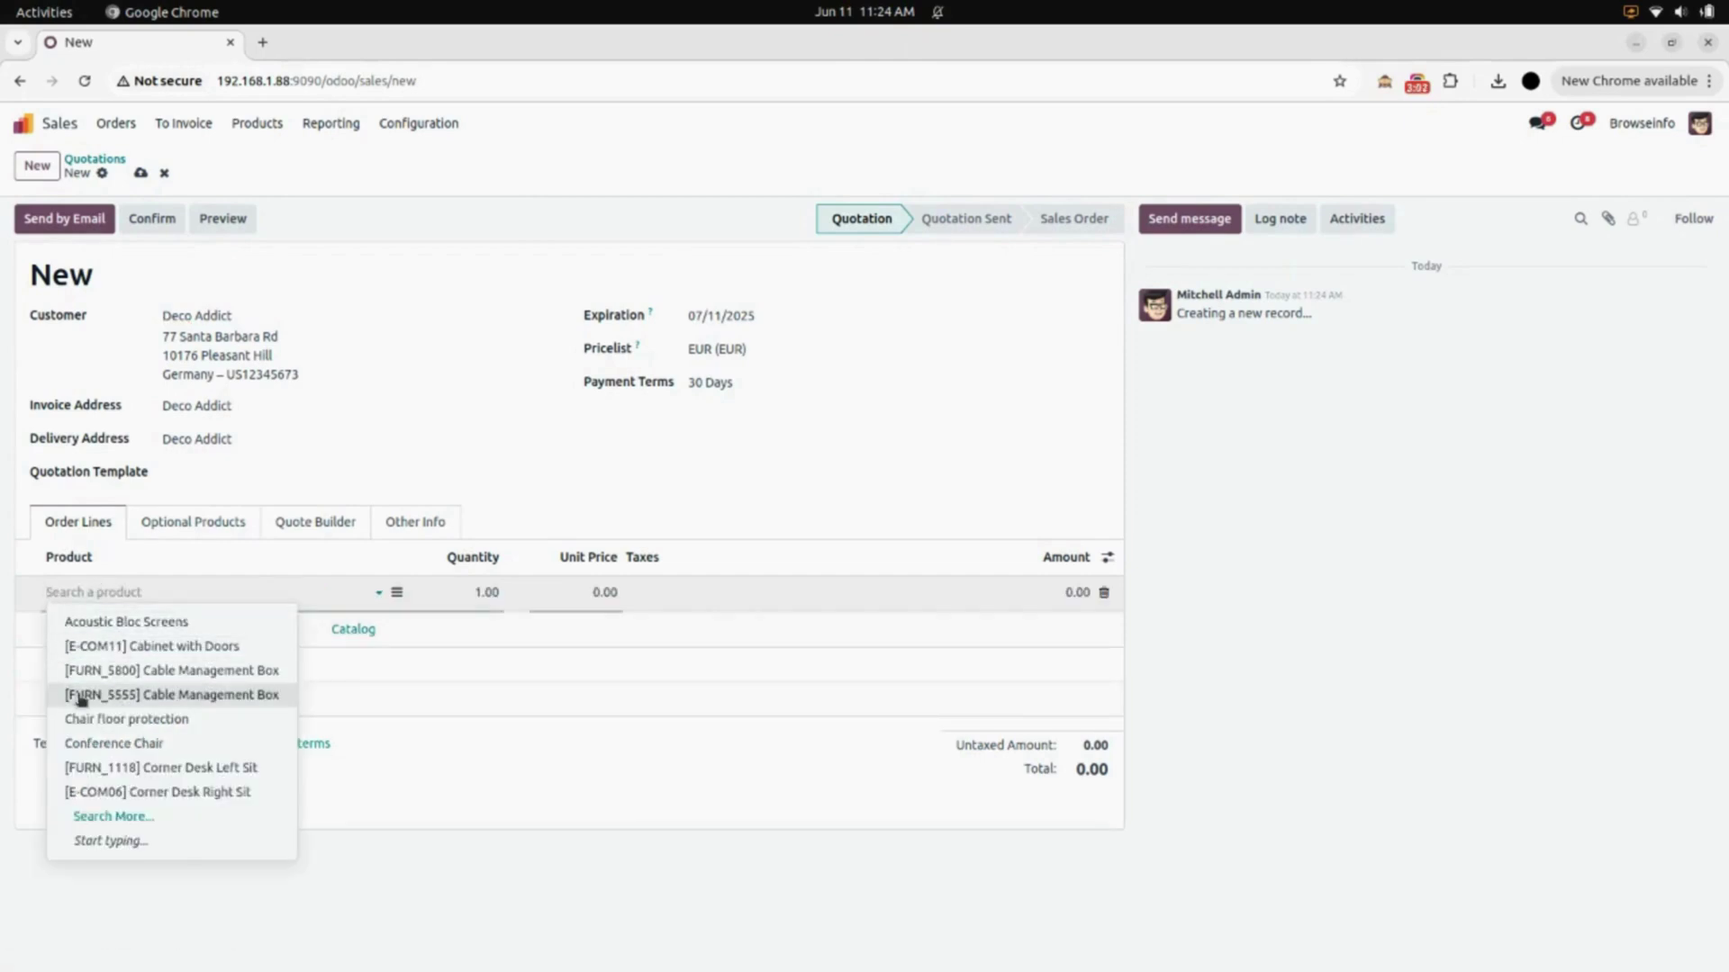
type("ca")
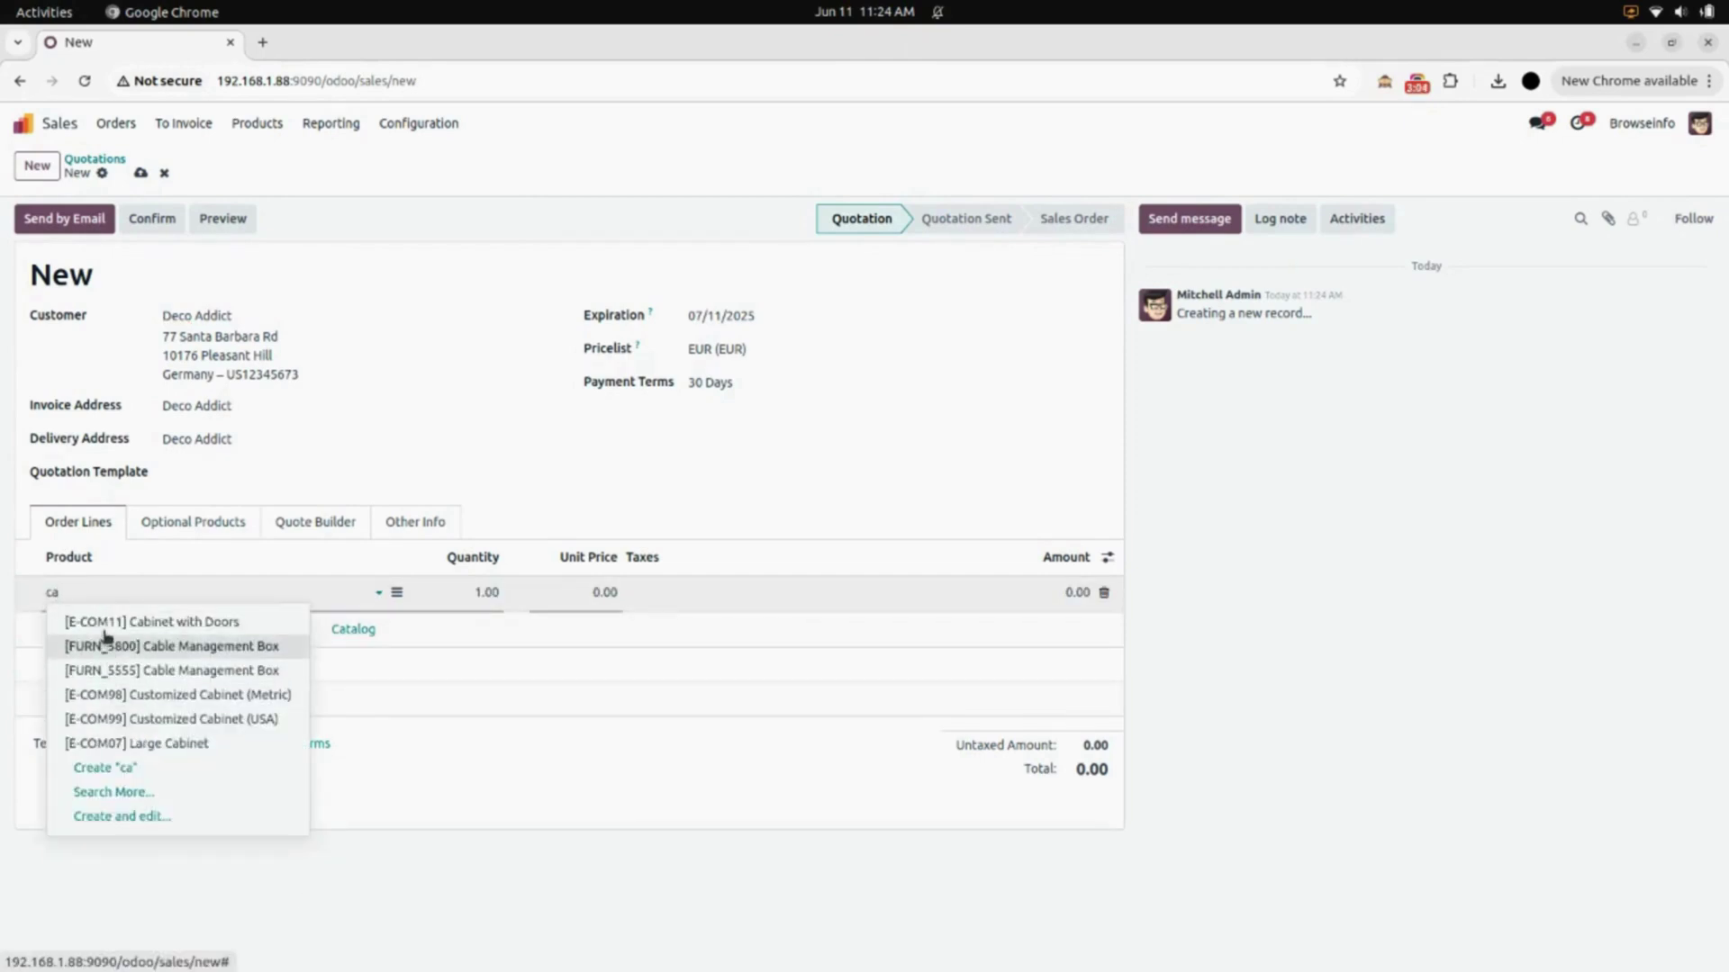
left_click(86, 625)
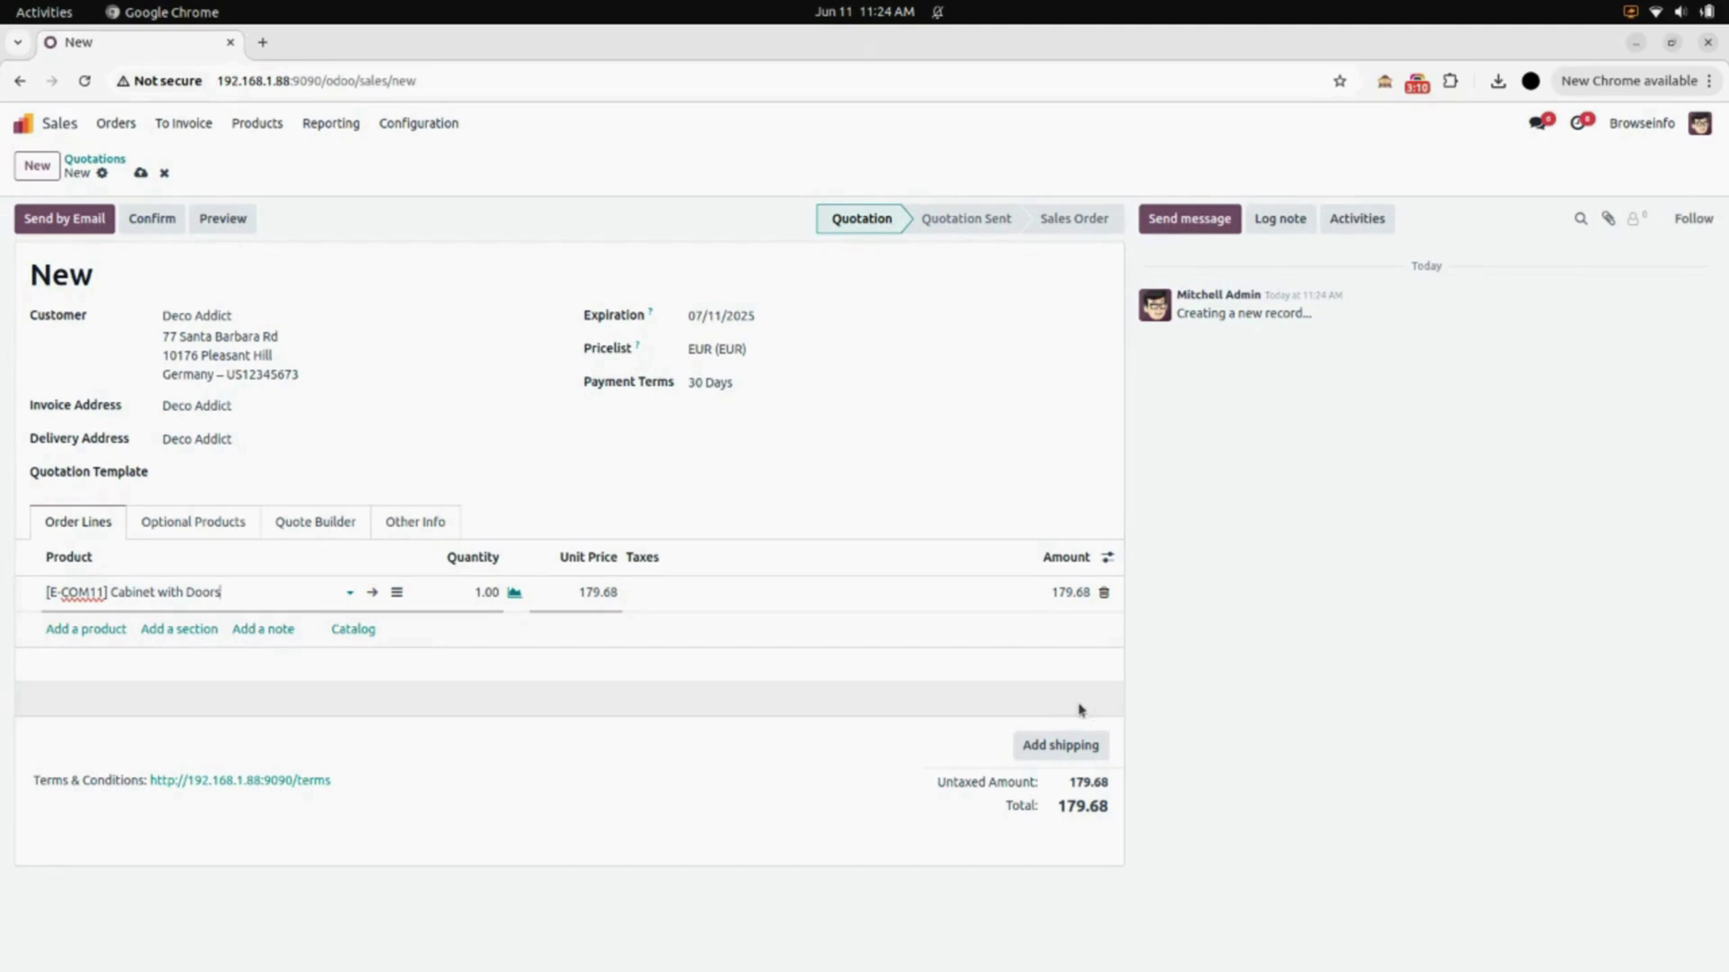
left_click(1060, 751)
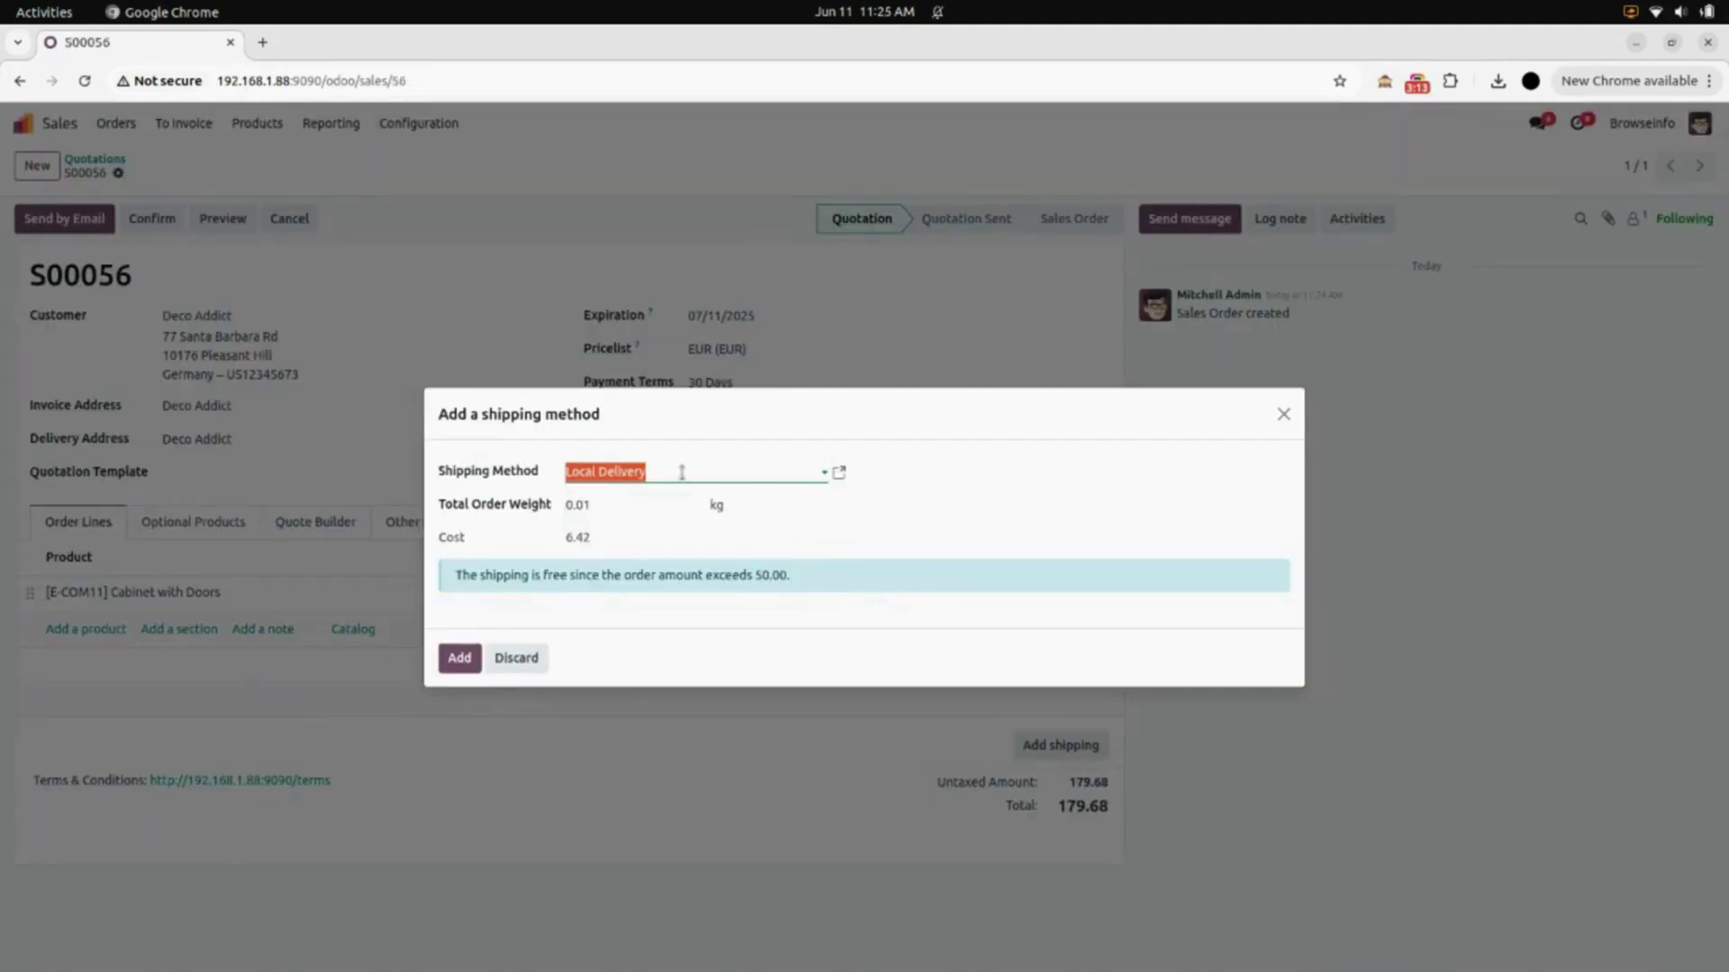
Choose DHL Parcel DE, fetch its 100.00 rate, and add the delivery line to S00056
left_click(681, 472)
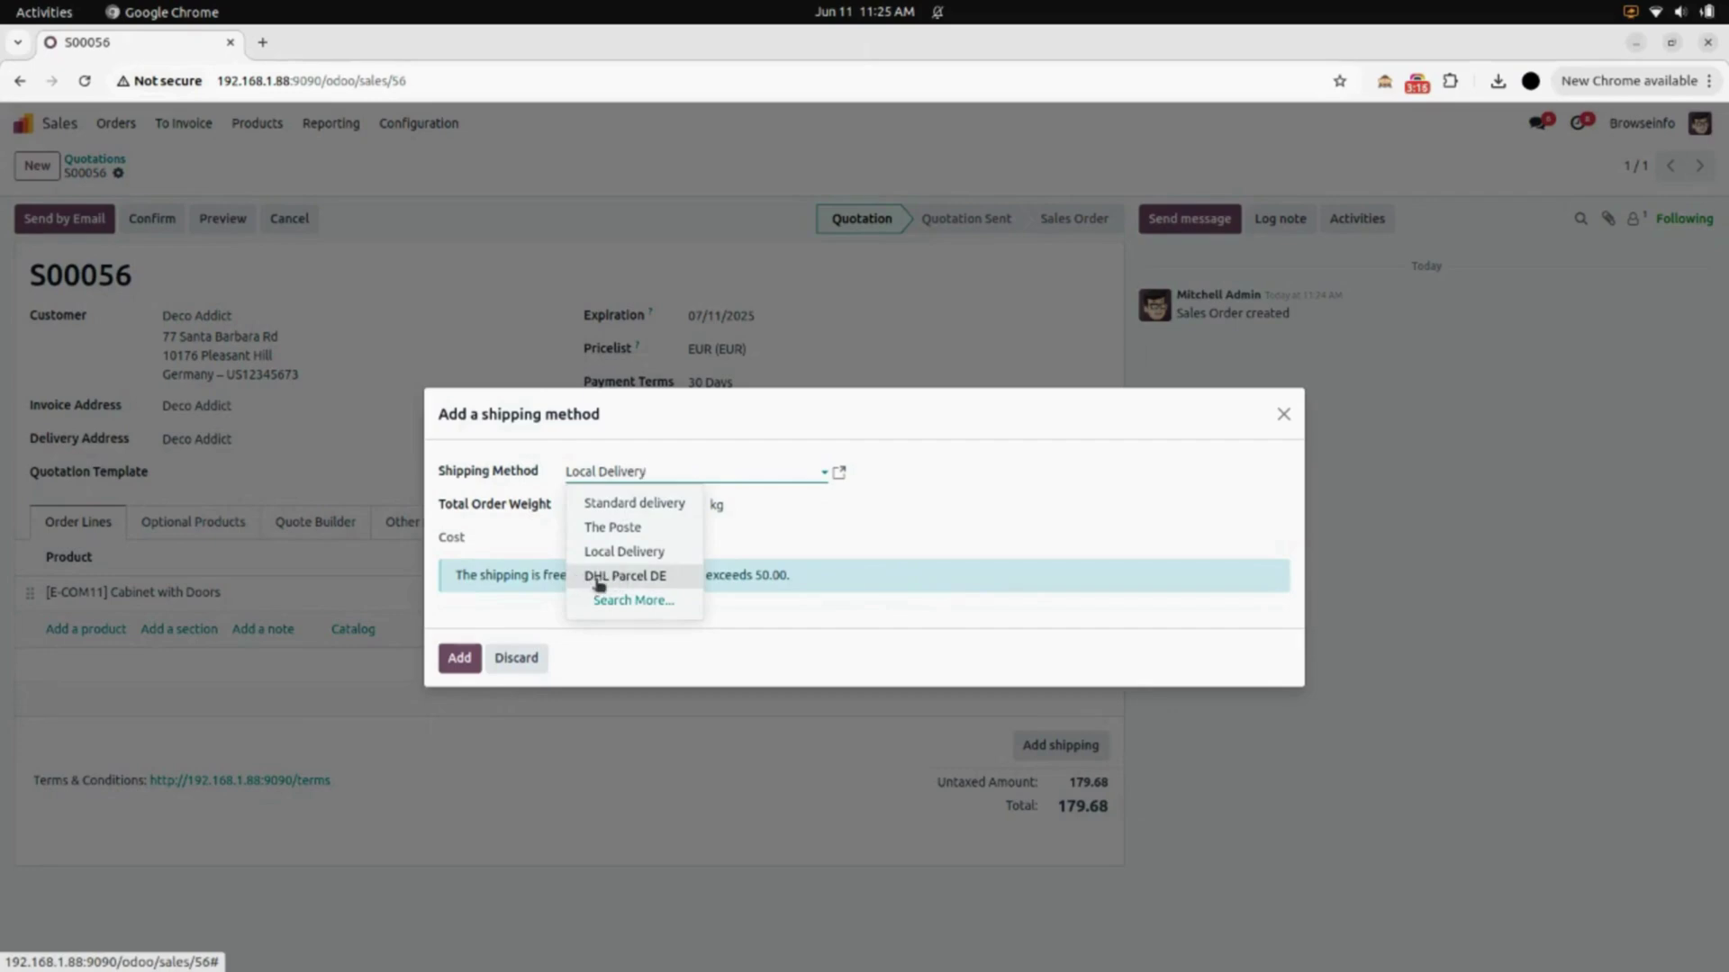
left_click(627, 581)
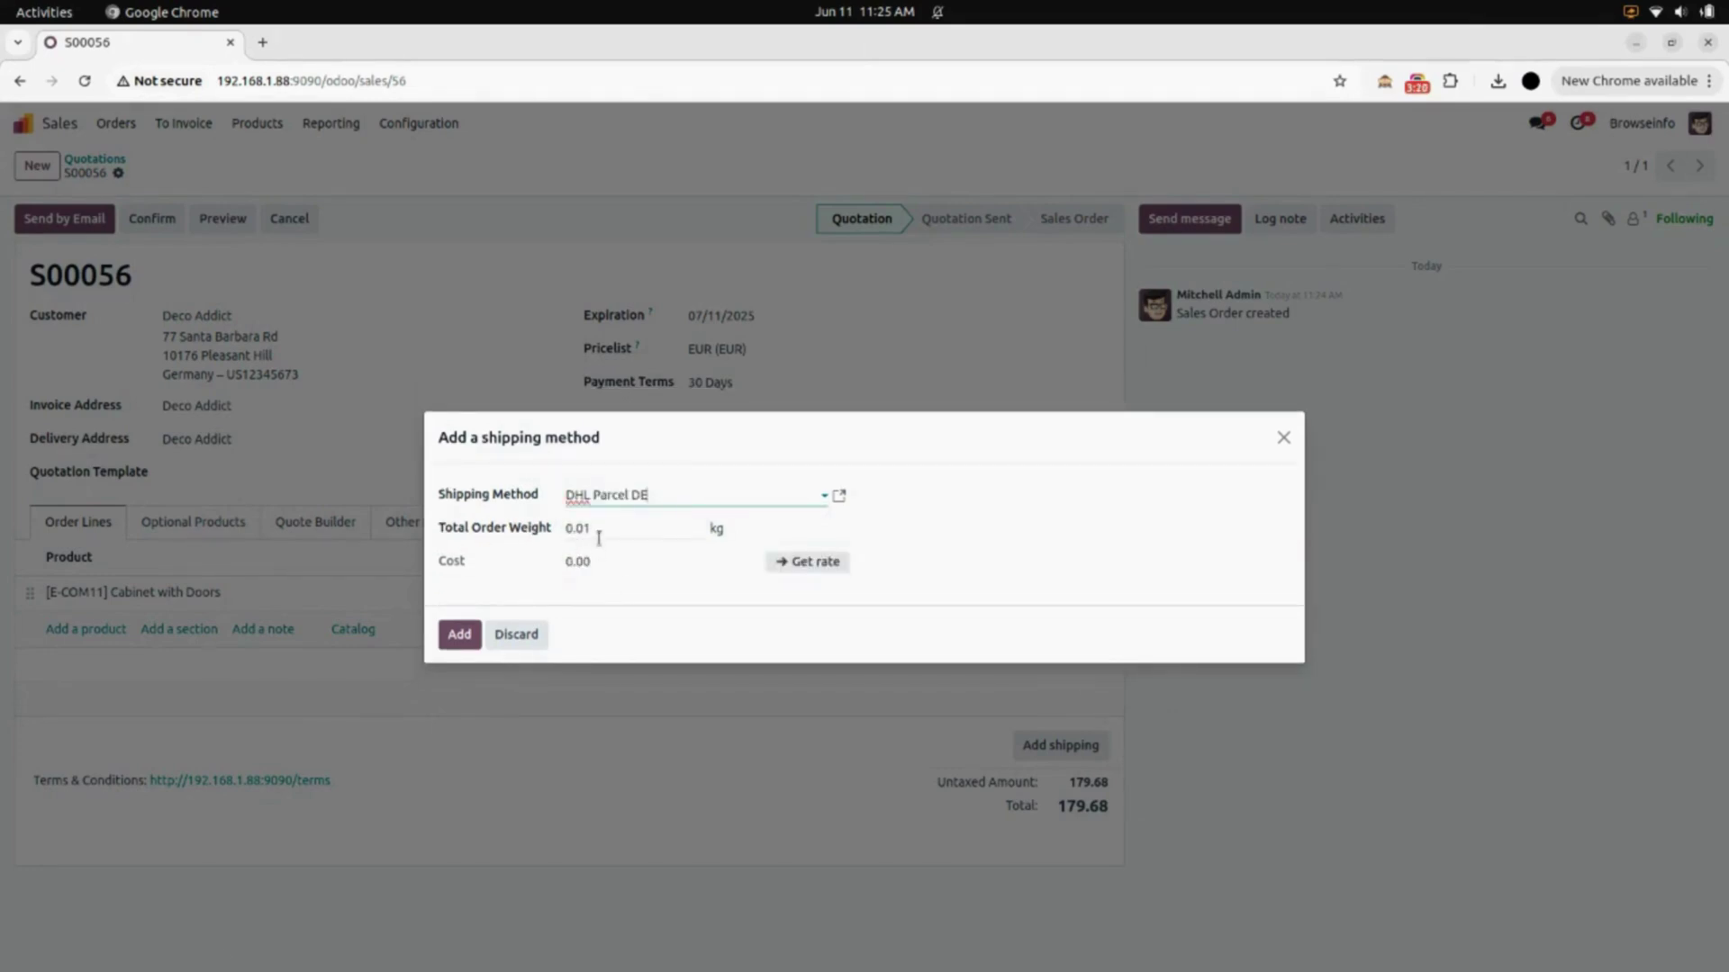
left_click(797, 564)
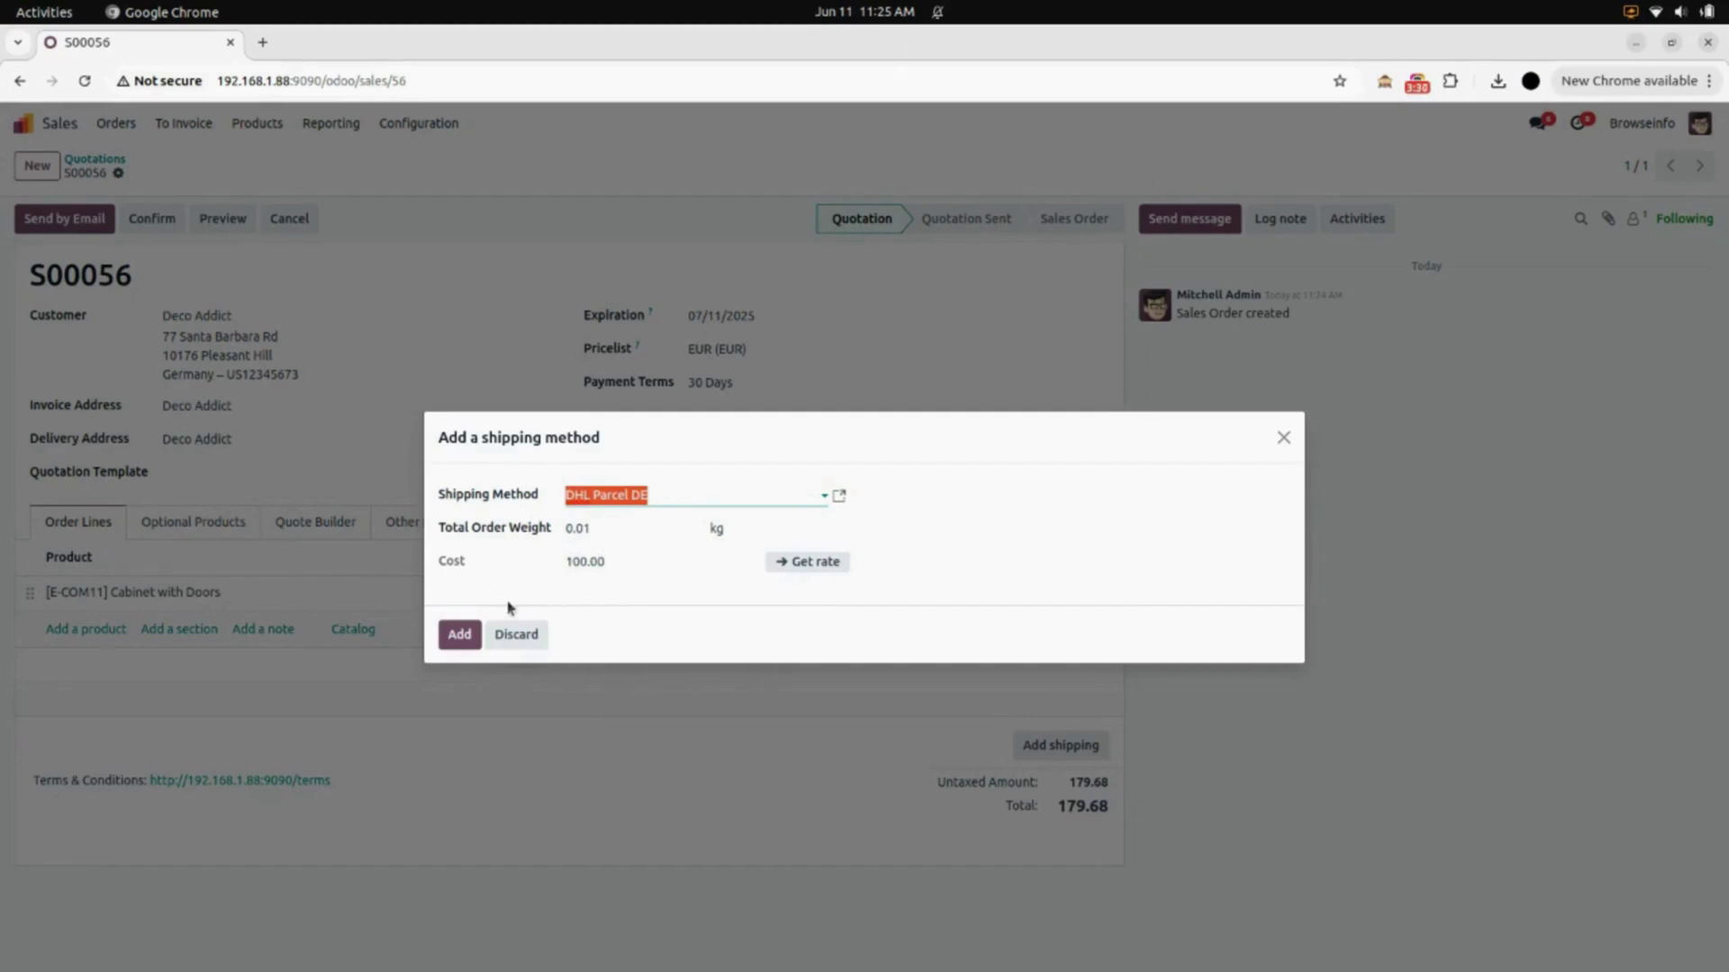
left_click(460, 632)
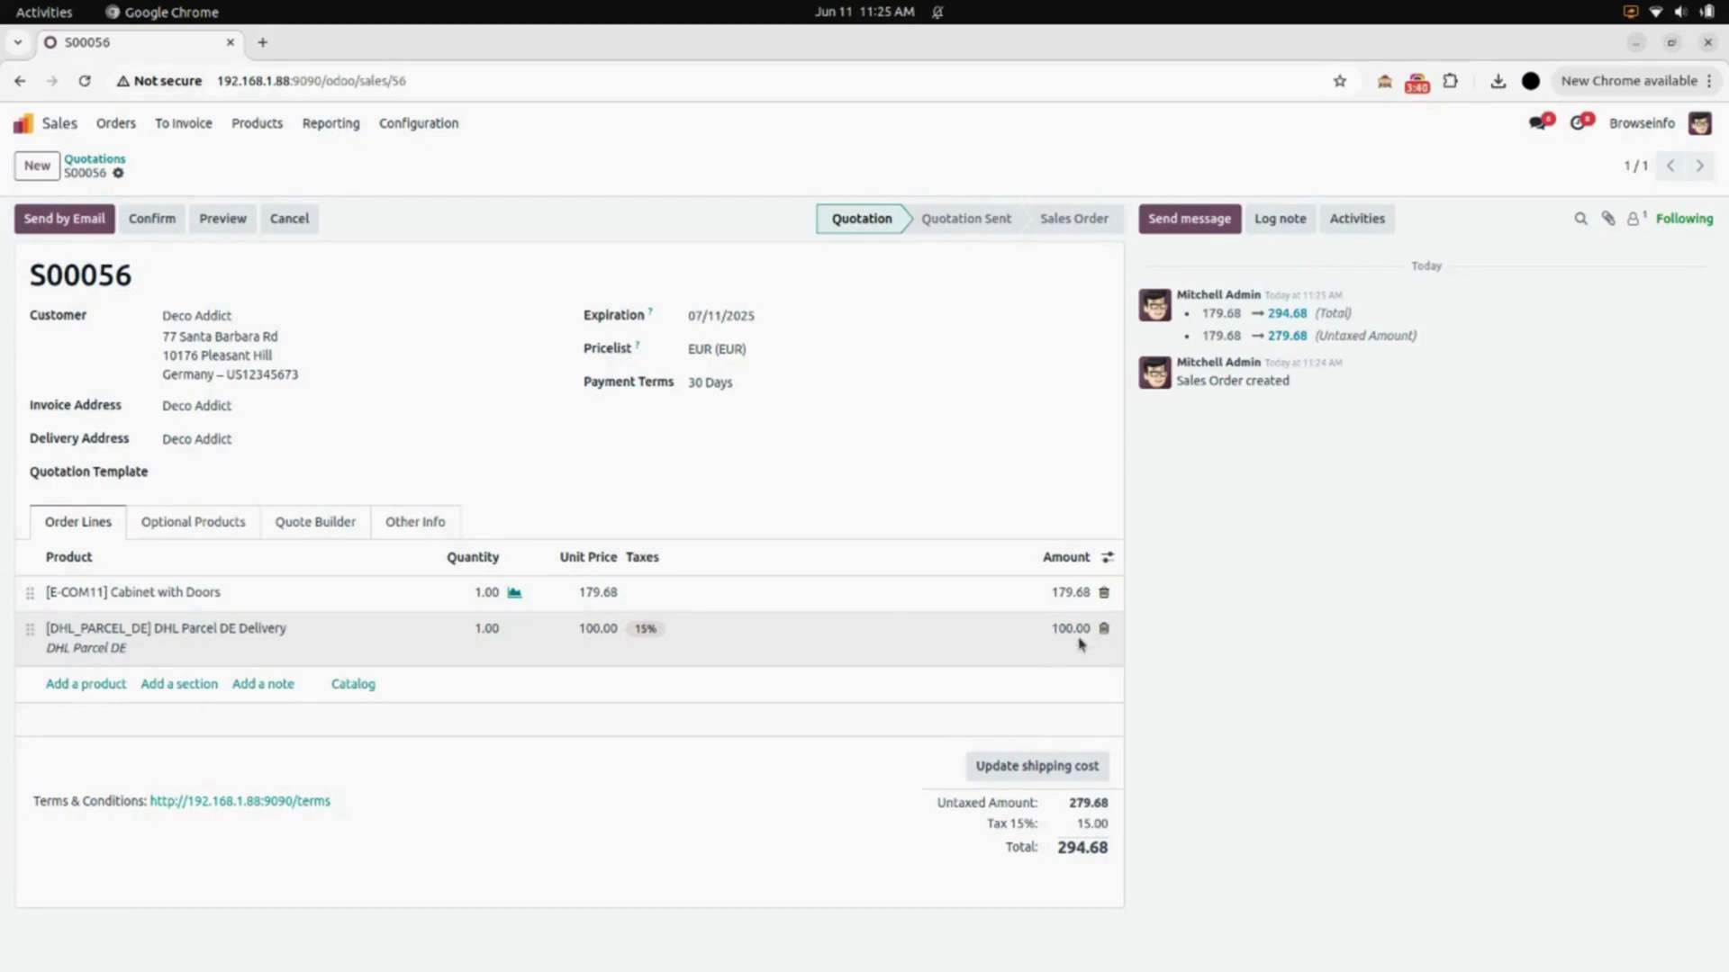
Confirm S00056 and open delivery WH/OUT/00071, checking its DHL Parcel DE carrier
left_click(144, 225)
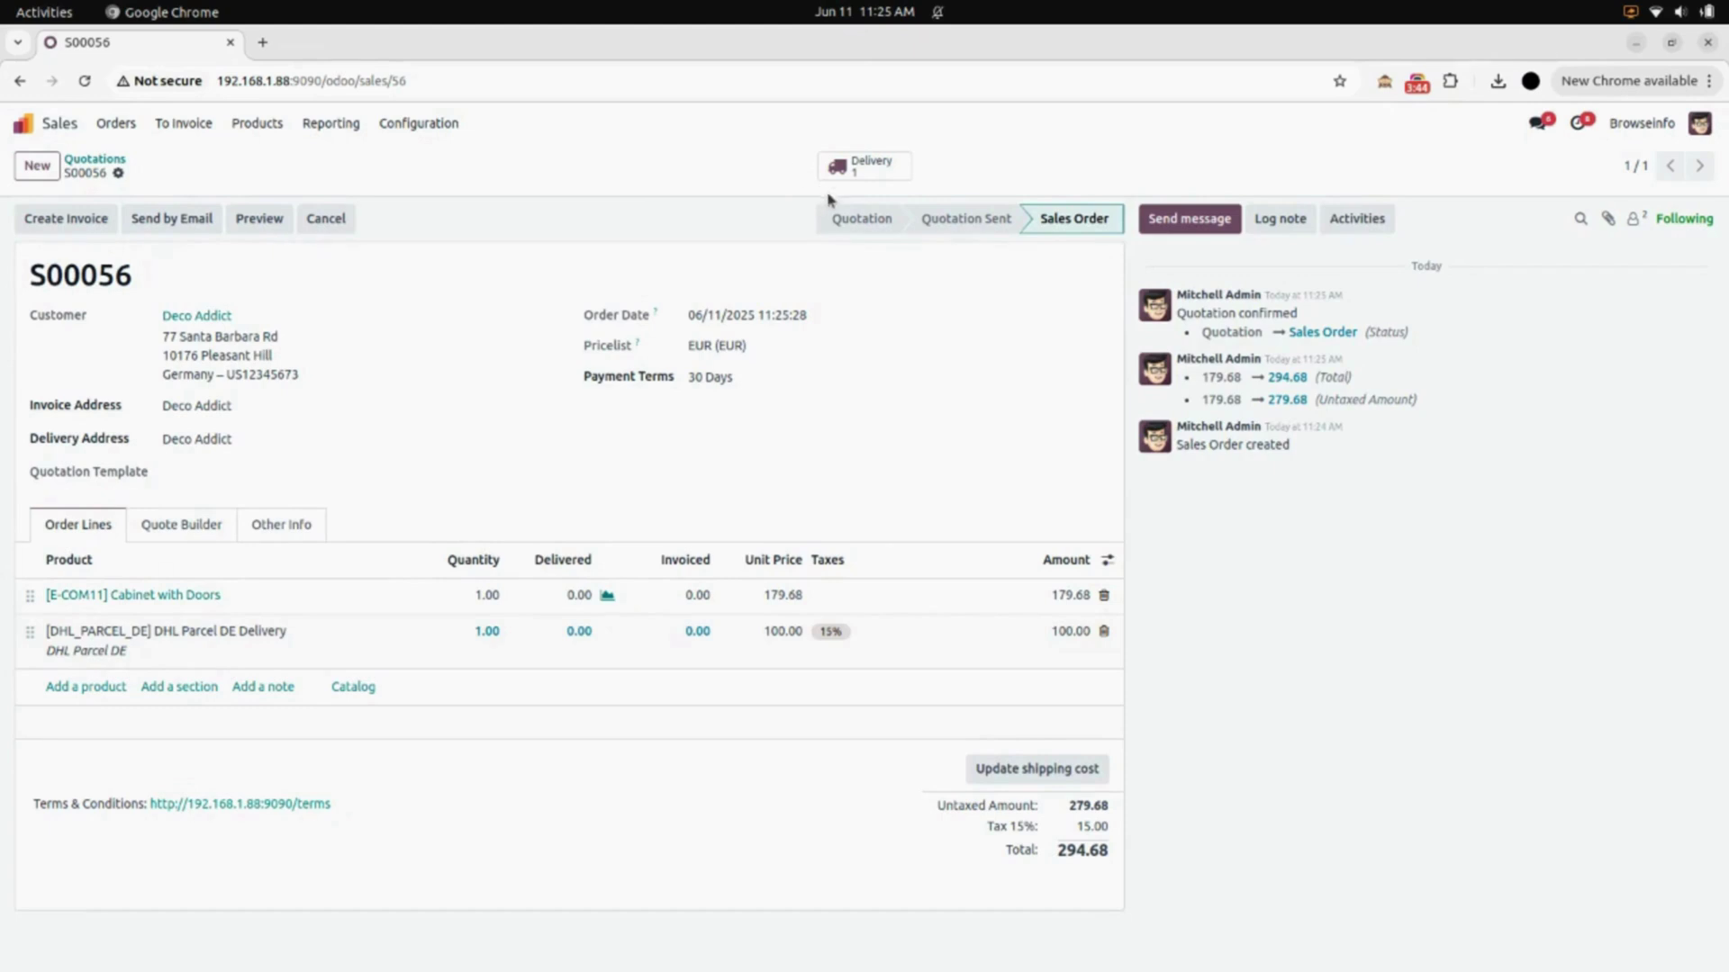
left_click(893, 176)
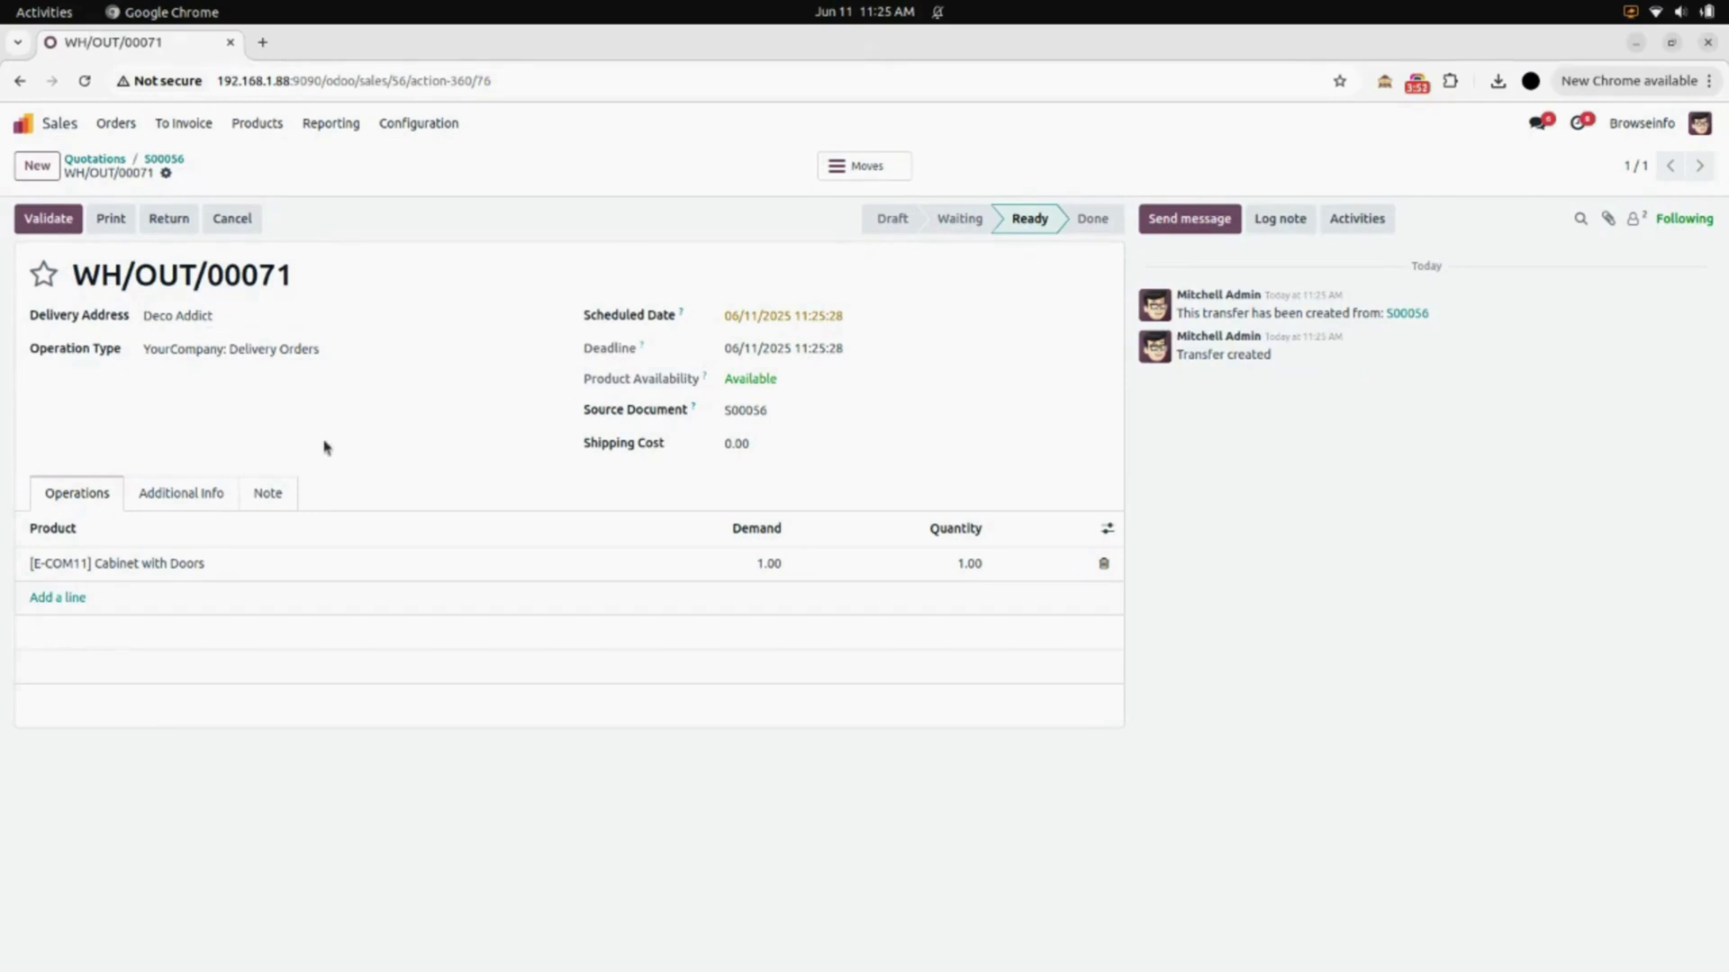
left_click(171, 500)
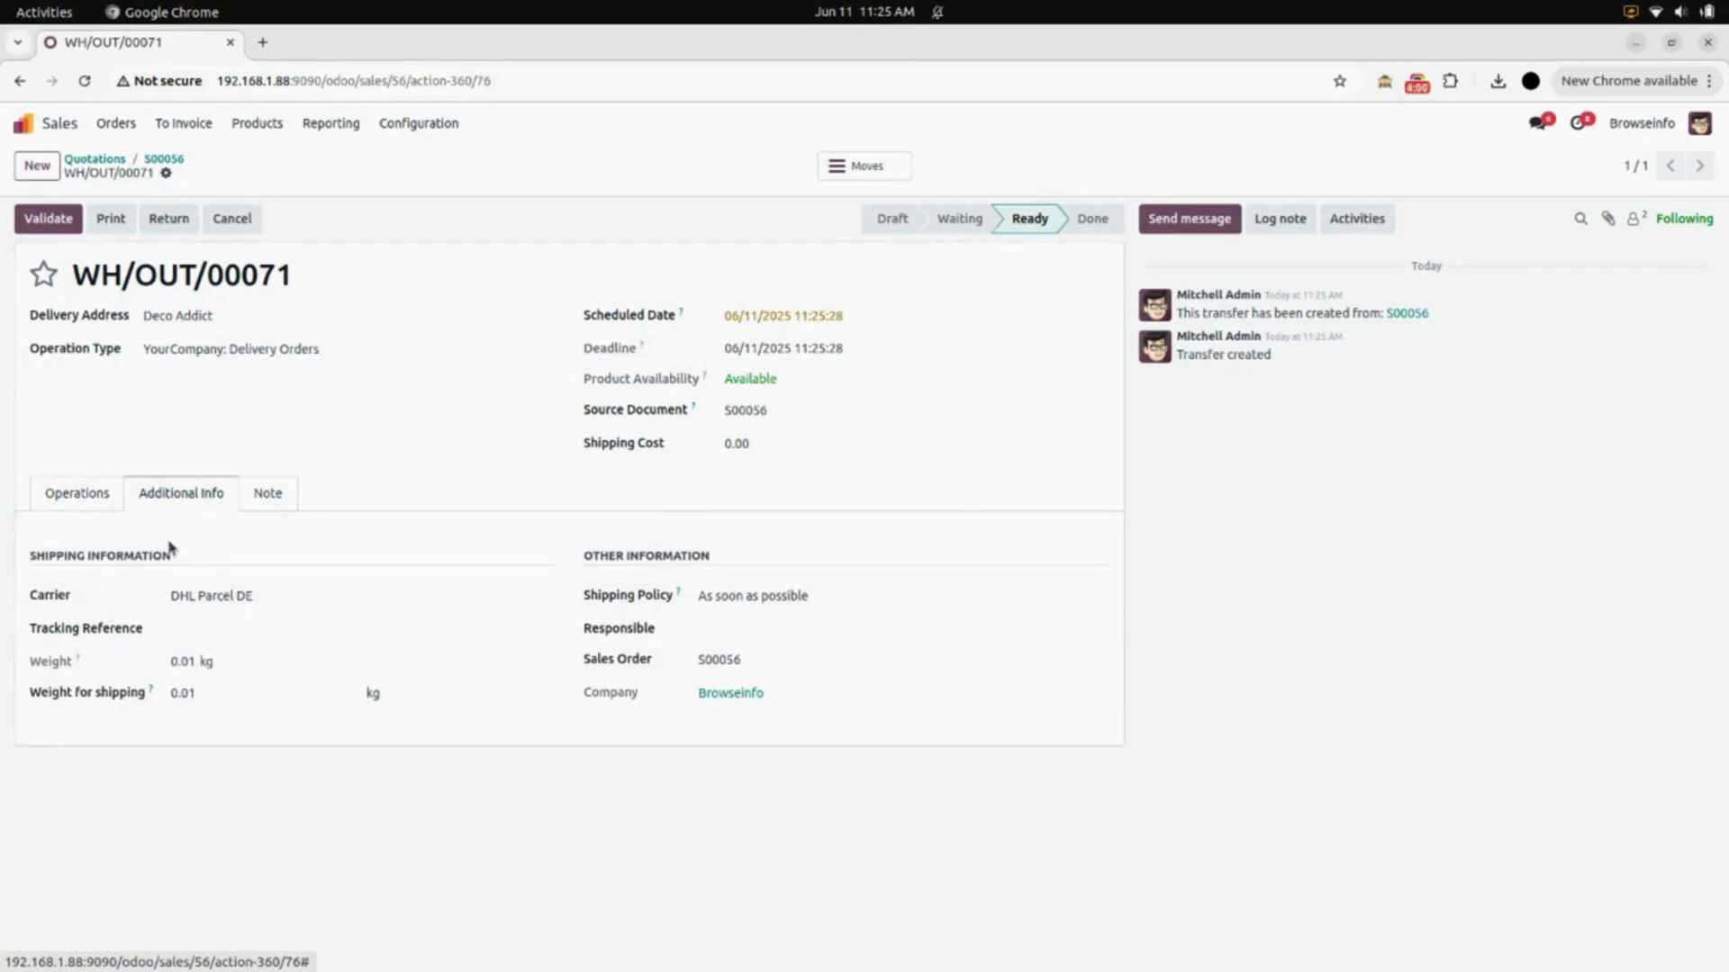
left_click(110, 494)
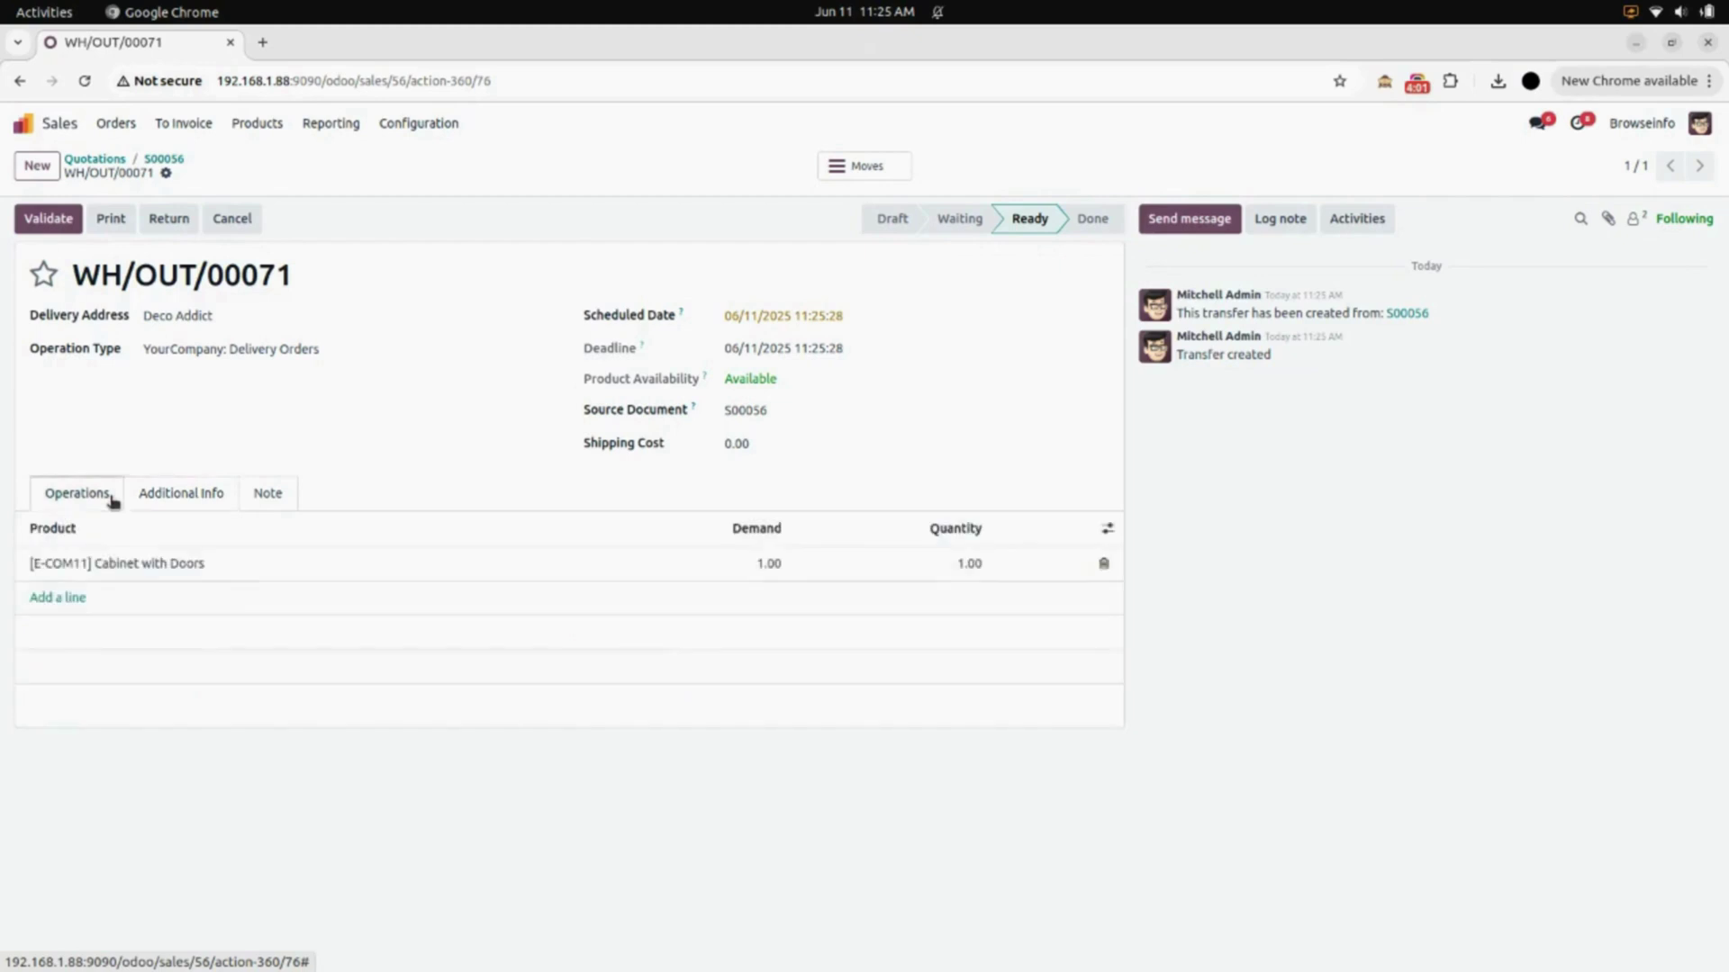
Validate WH/OUT/00071, then review its DHL tracking reference and shipping label PDF
left_click(56, 230)
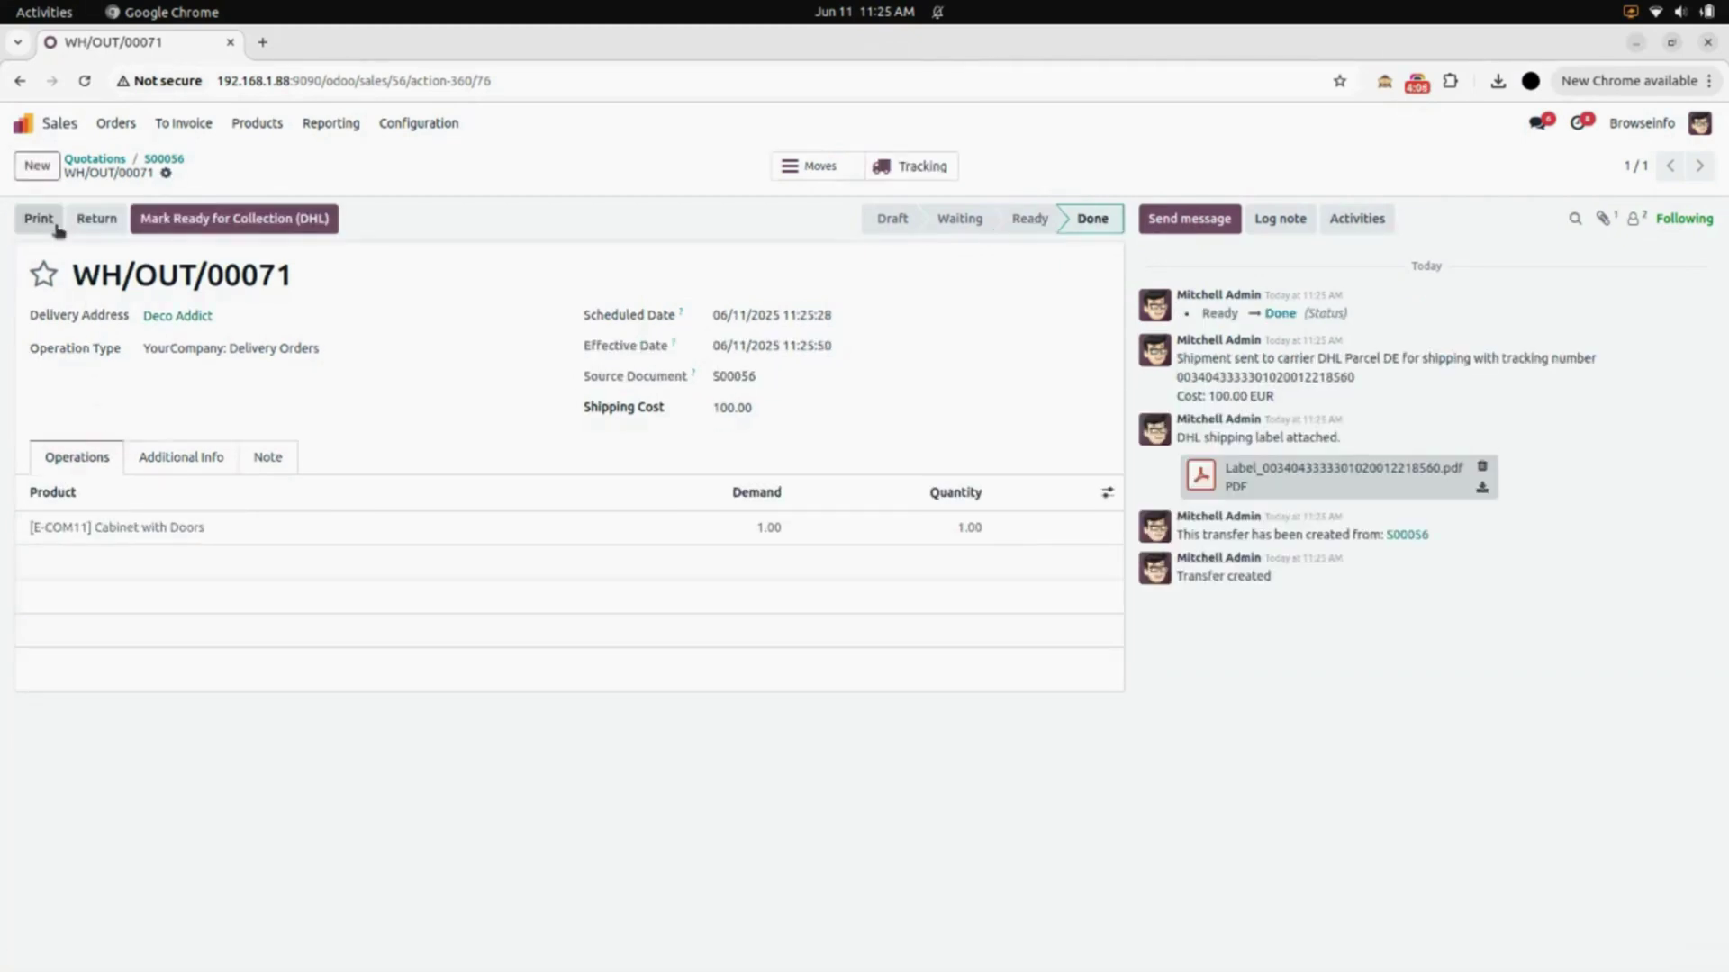
left_click(177, 455)
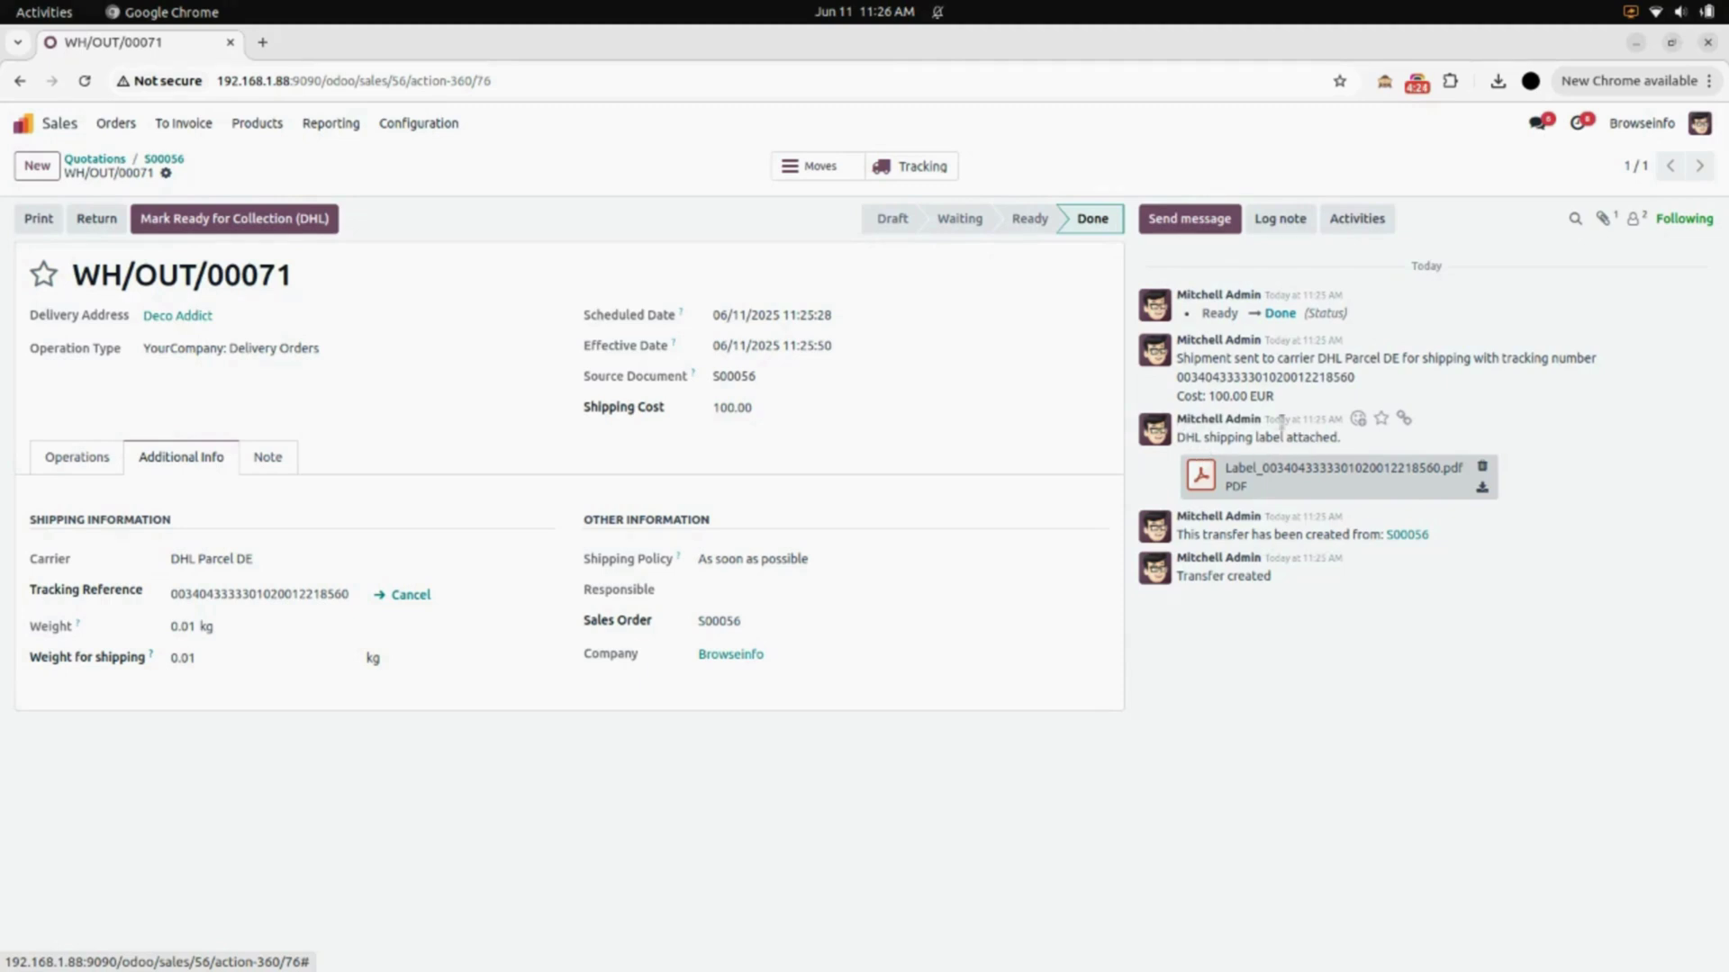
left_click(1297, 470)
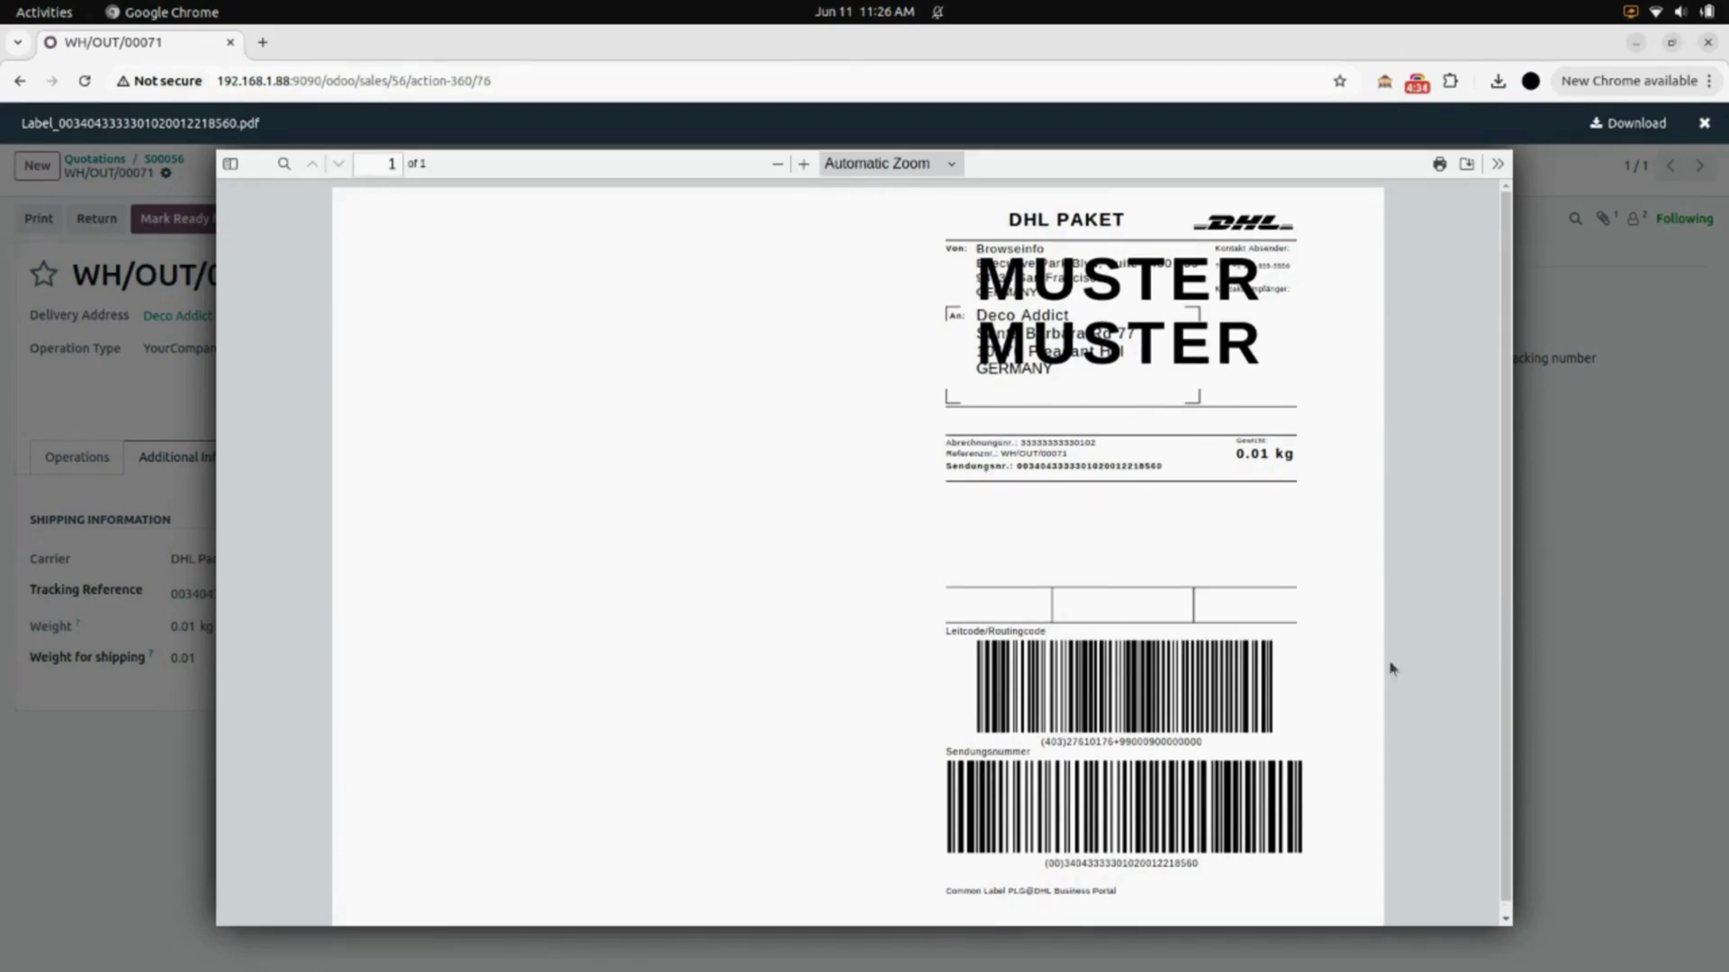
left_click(1704, 125)
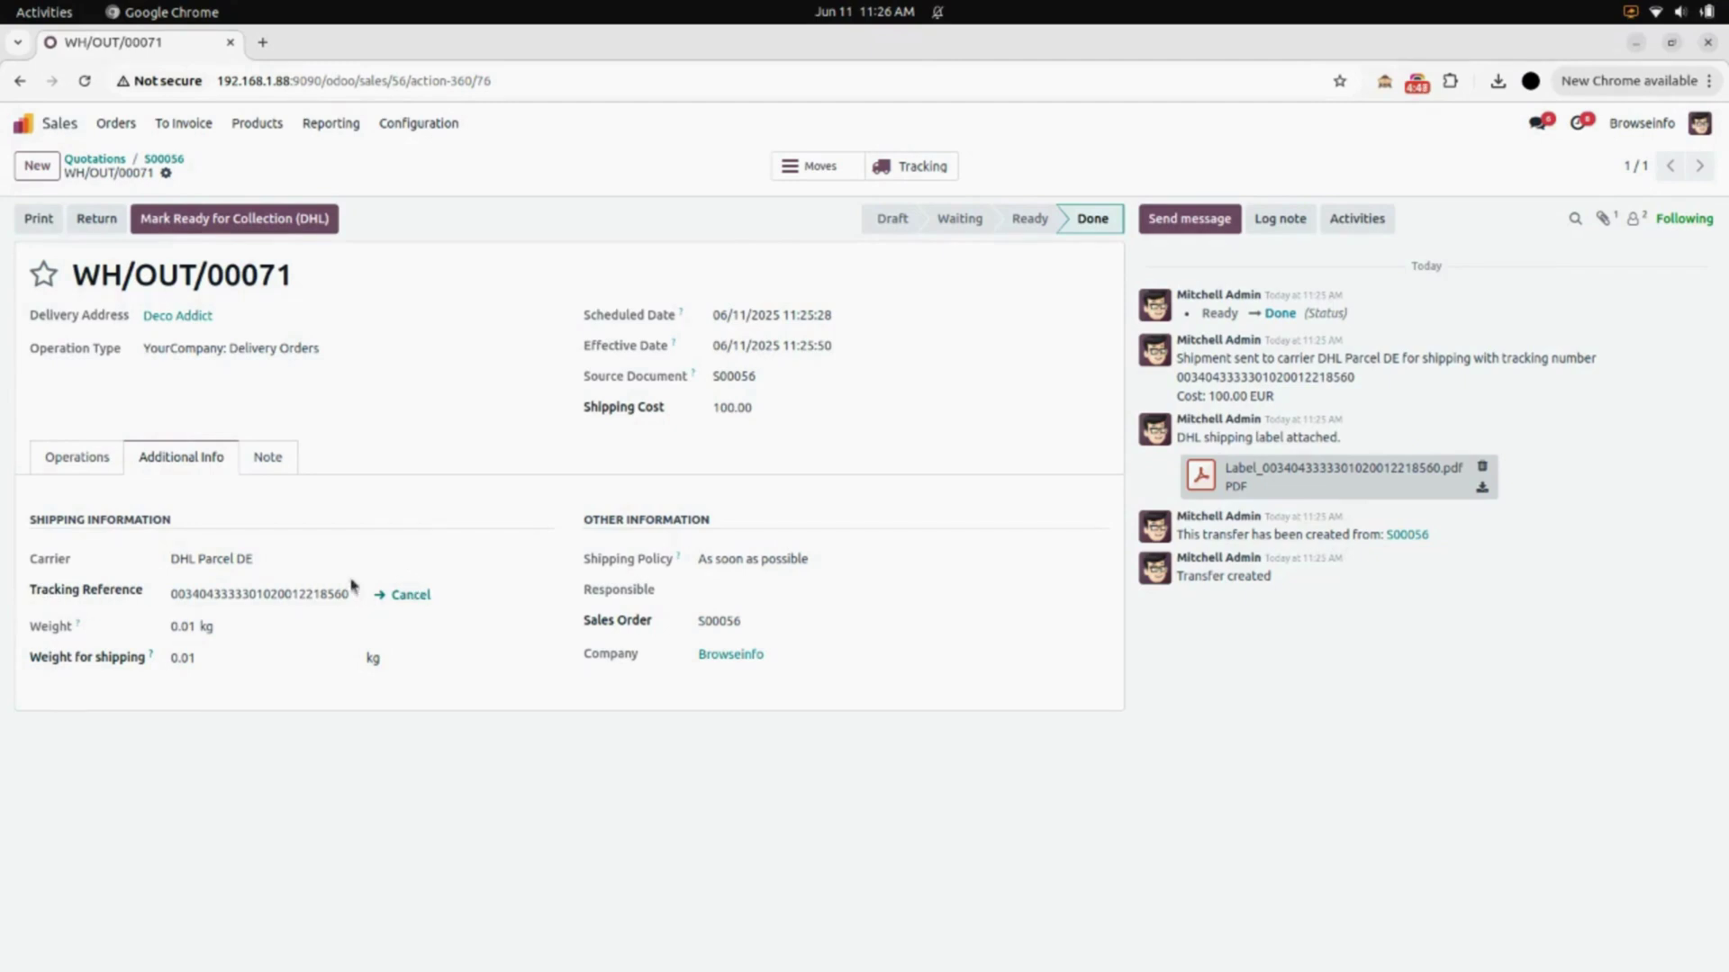
Cancel the DHL shipment on WH/OUT/00071, clearing the tracking reference, and return home
left_click(410, 596)
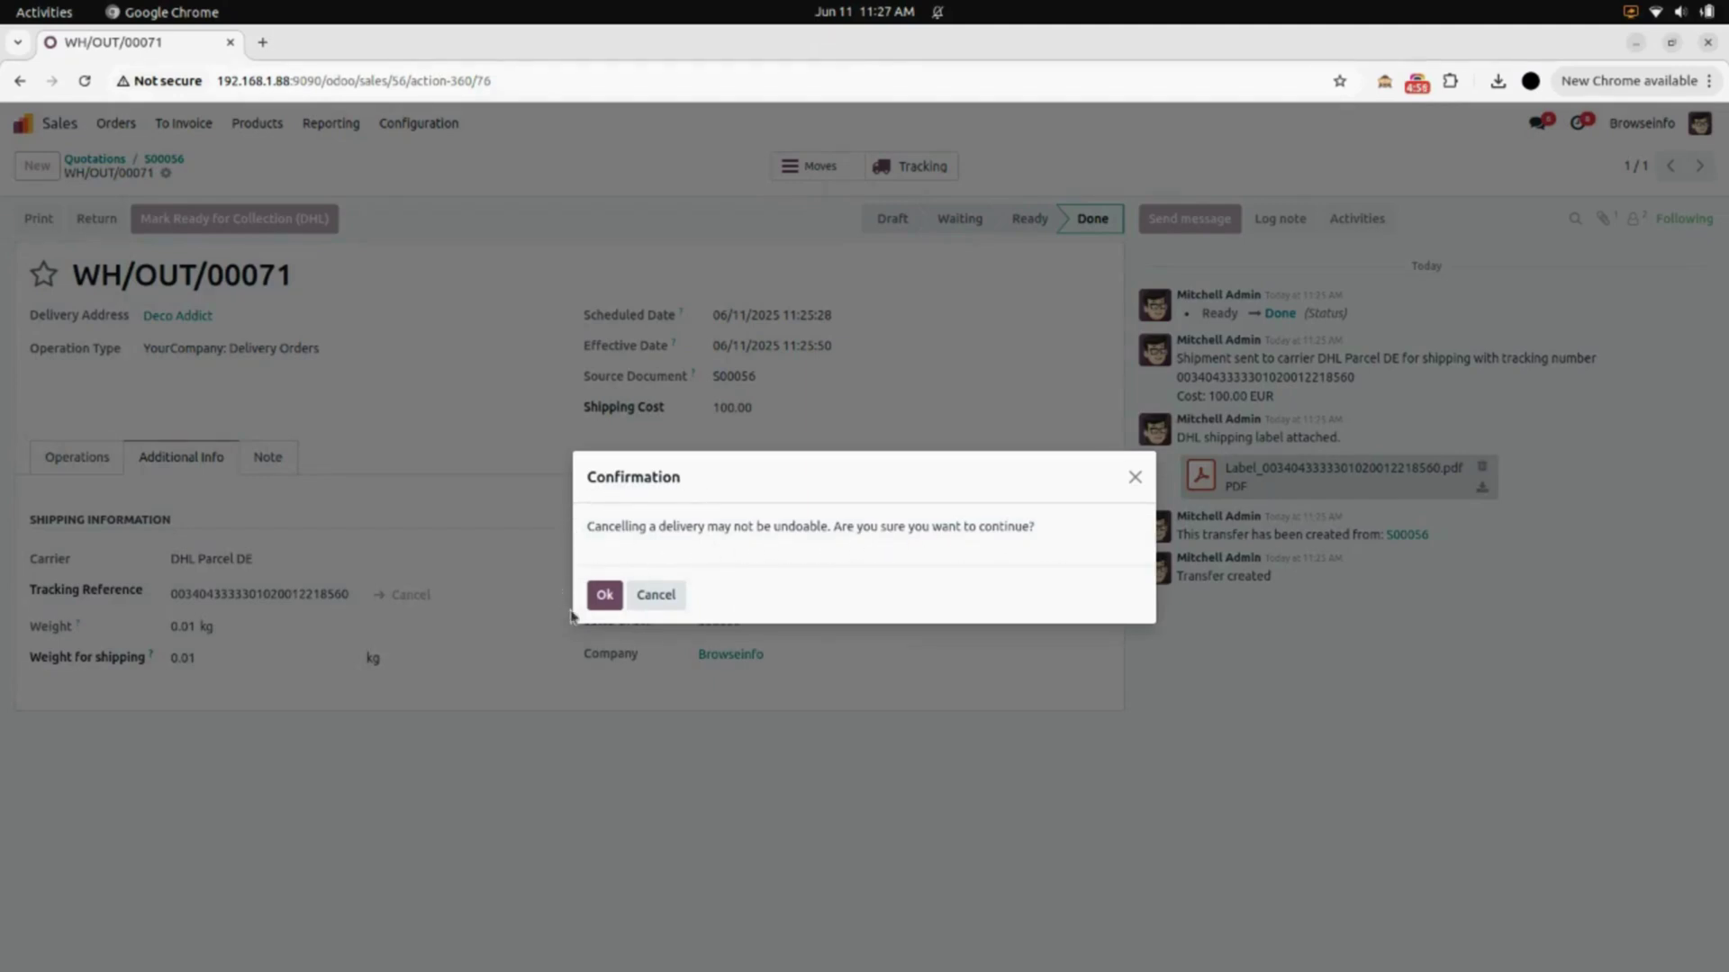
left_click(604, 597)
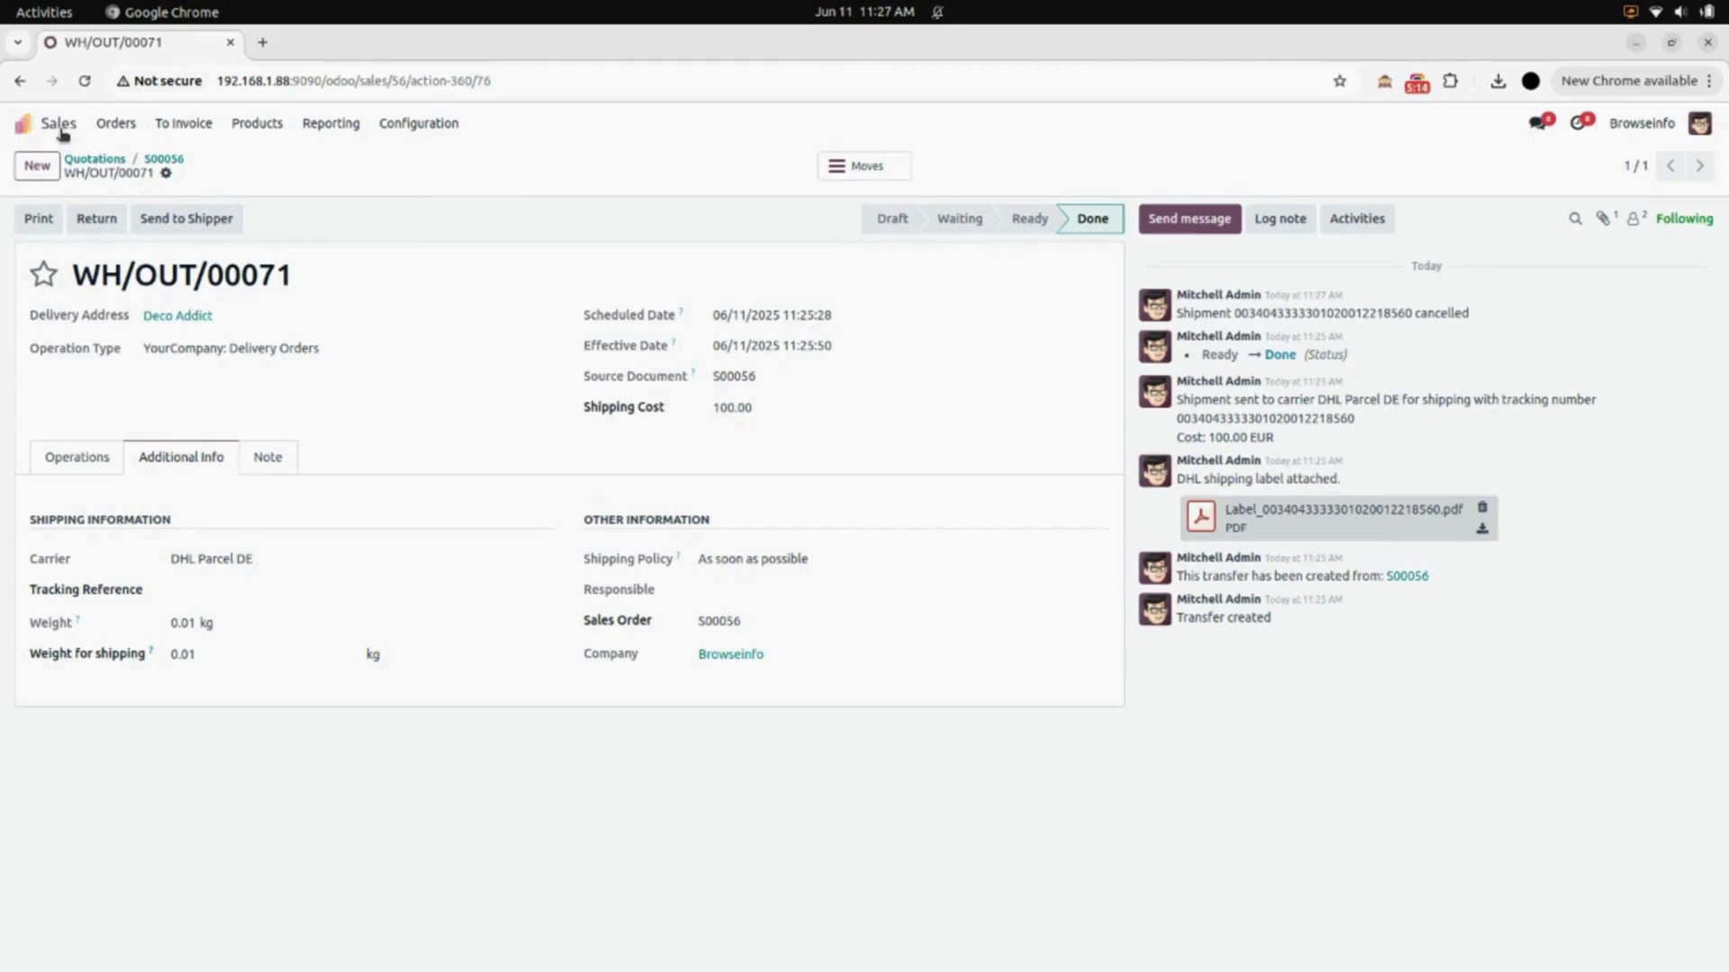
left_click(24, 123)
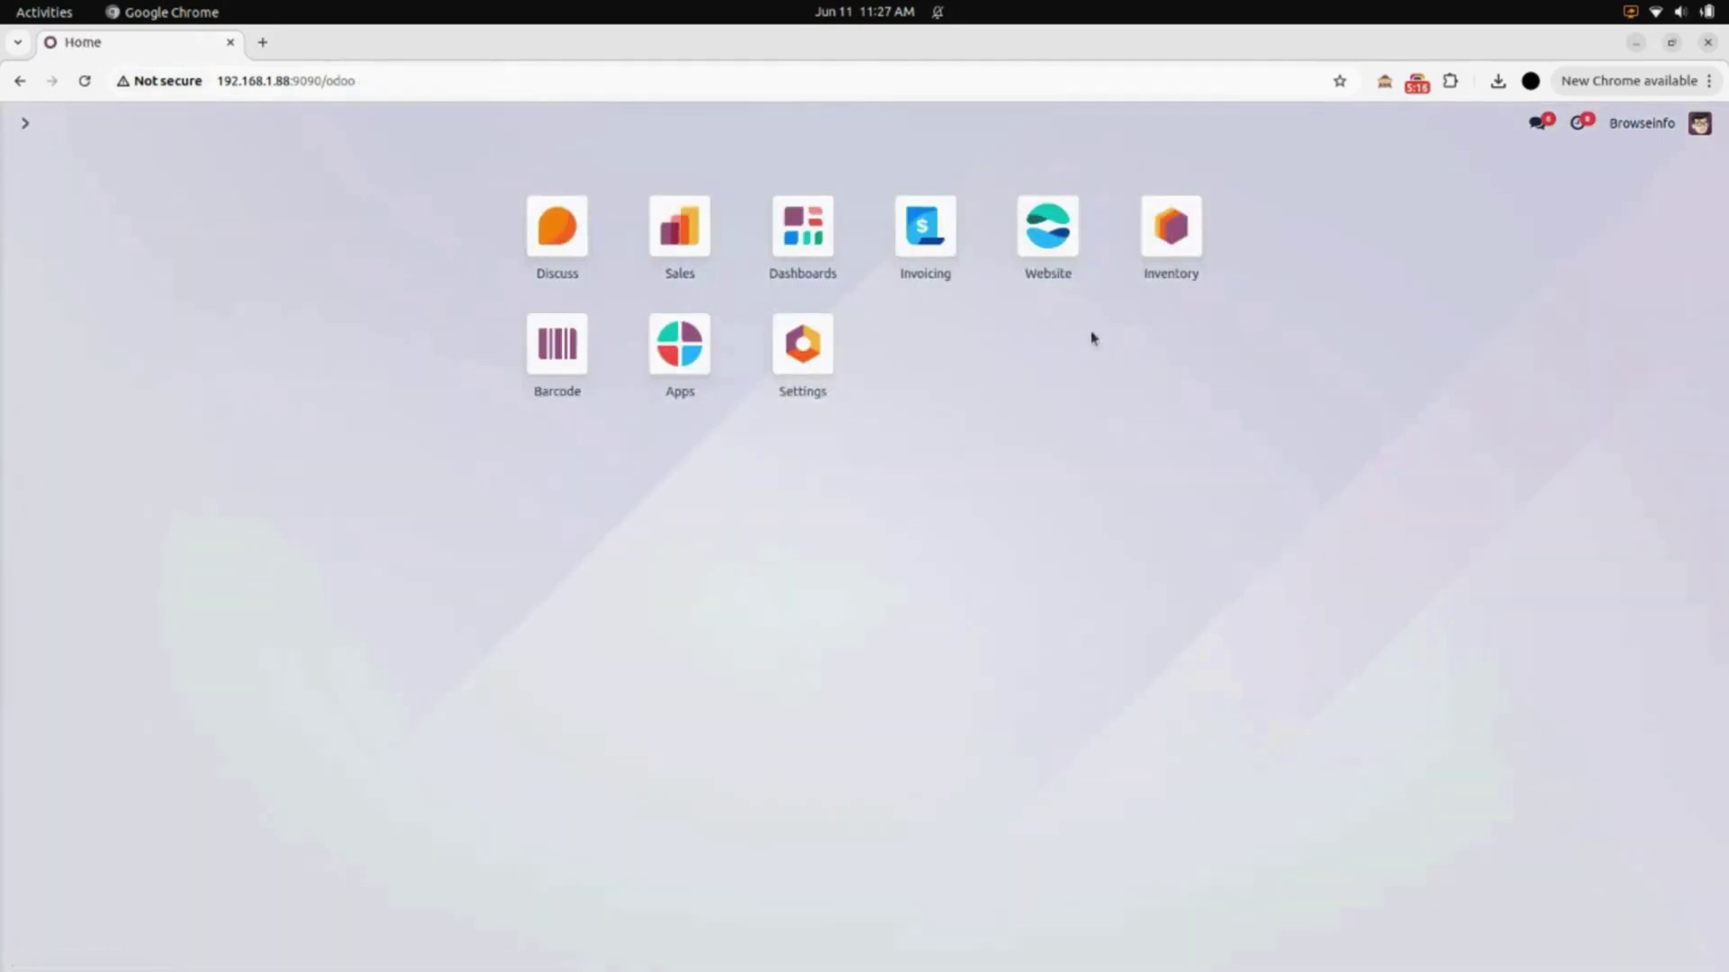
Add one Cabinet with Doors from the web shop and view the 179.68 € cart
left_click(1048, 227)
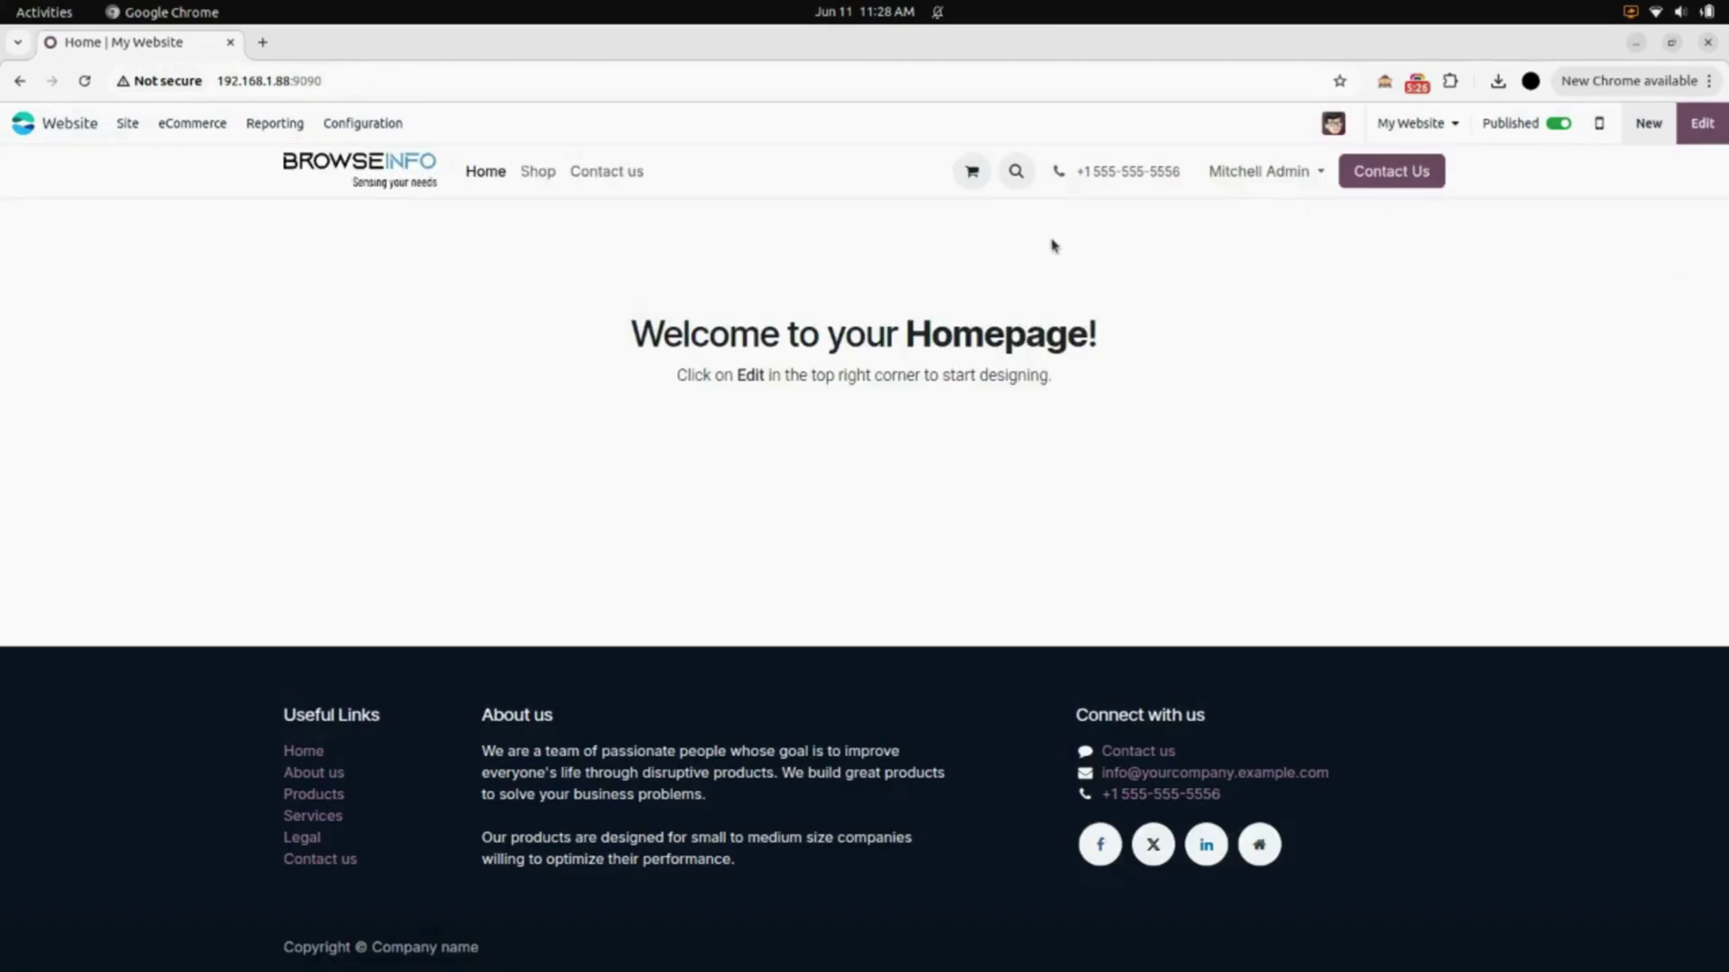
left_click(542, 177)
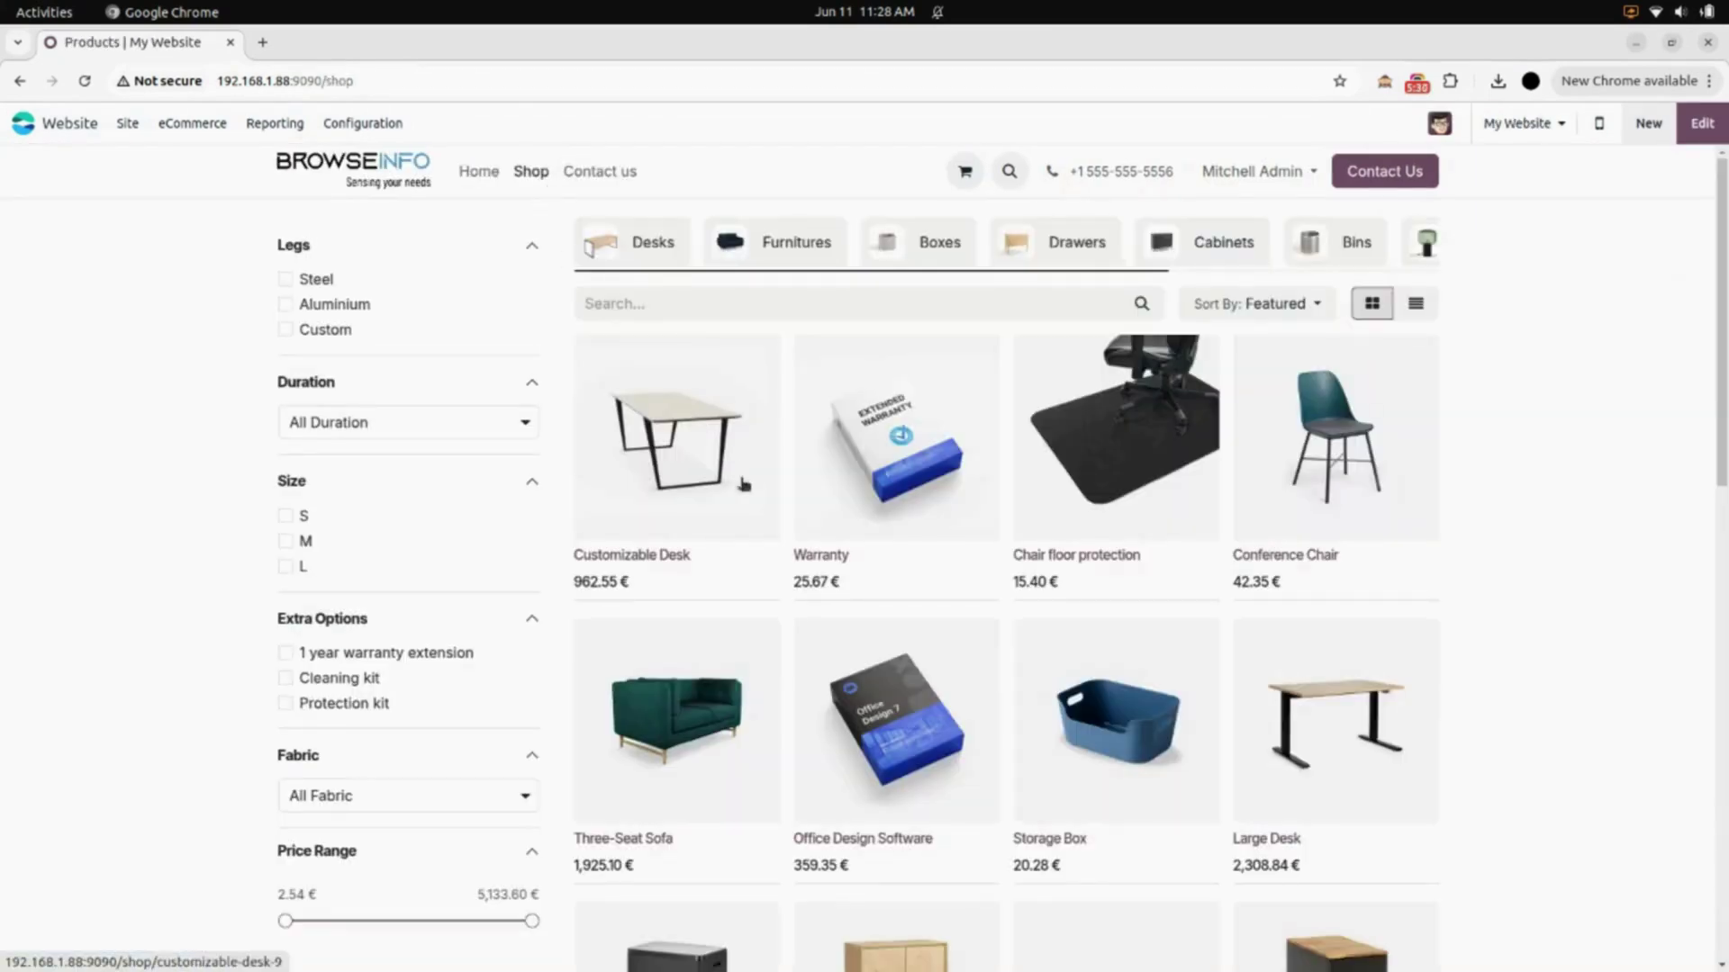
scroll(1050, 675, "down", 5)
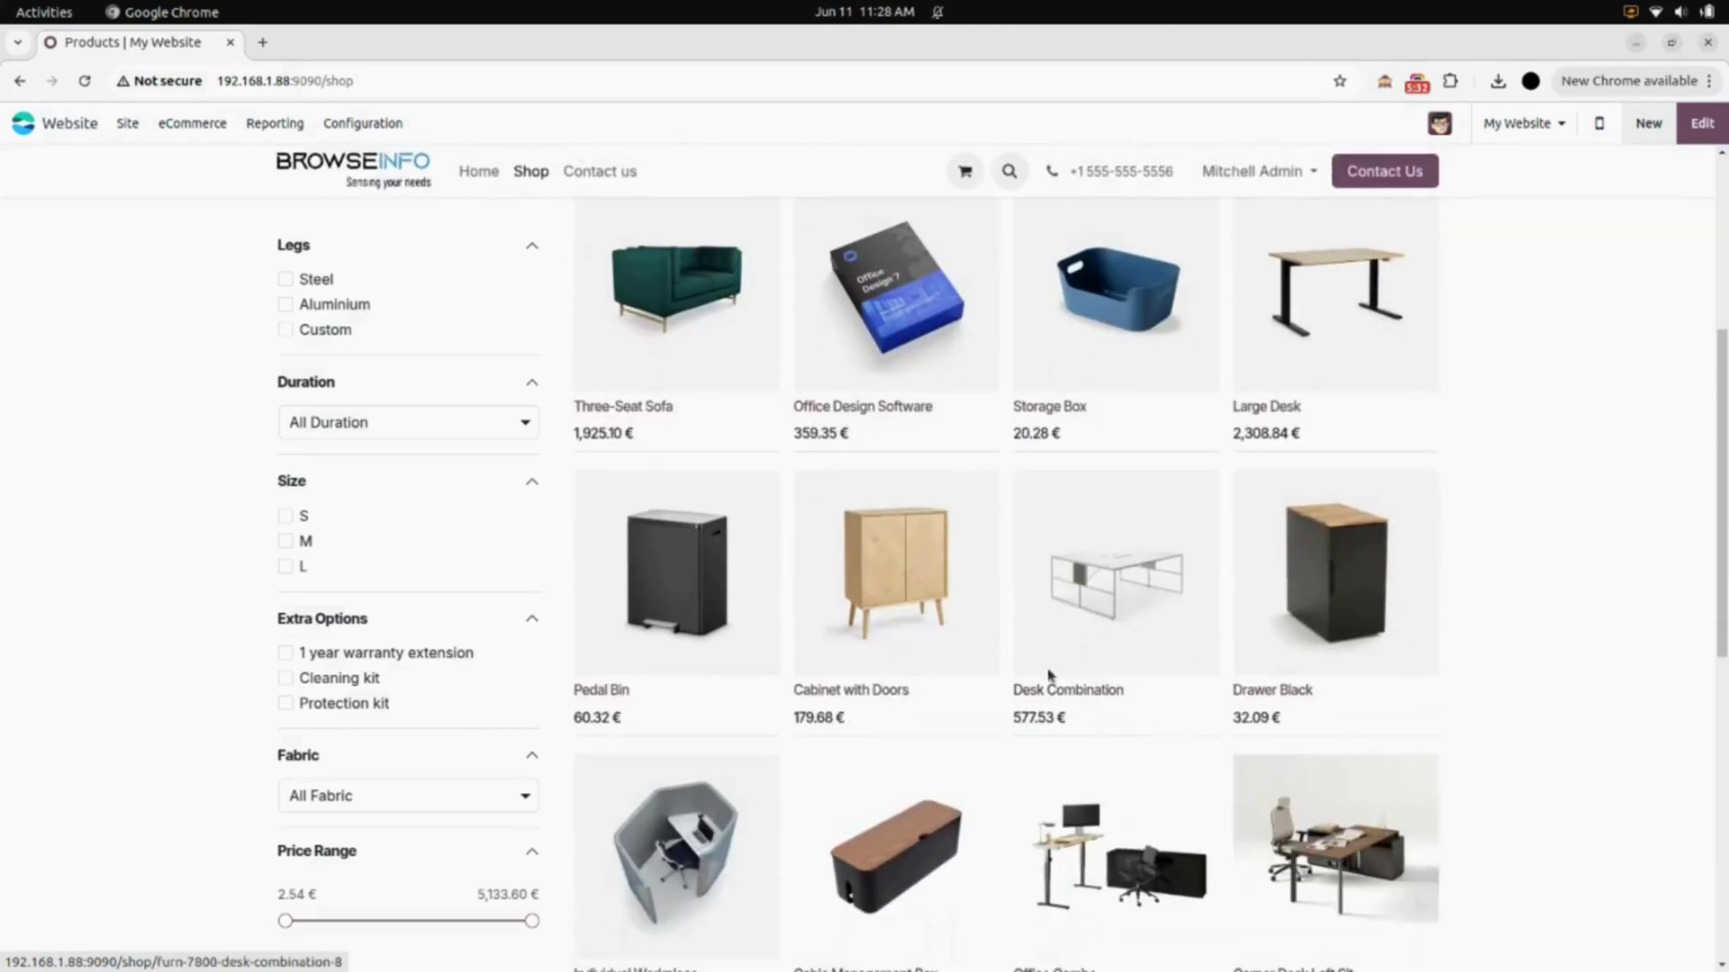
left_click(941, 617)
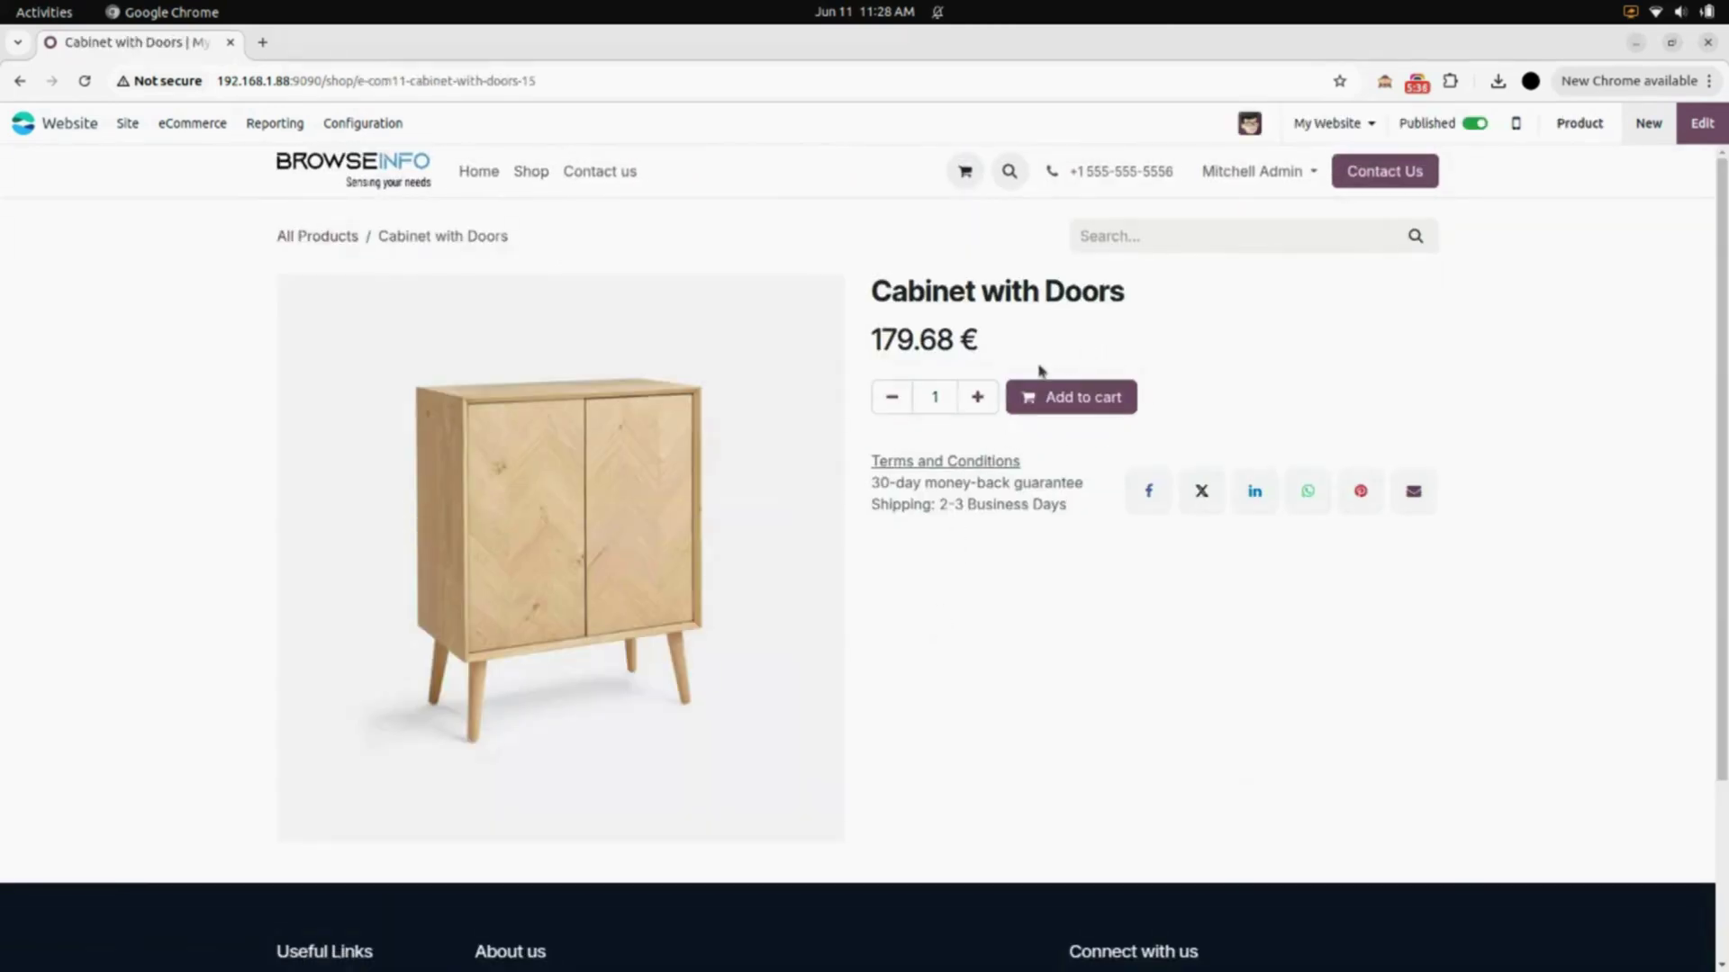
left_click(1100, 398)
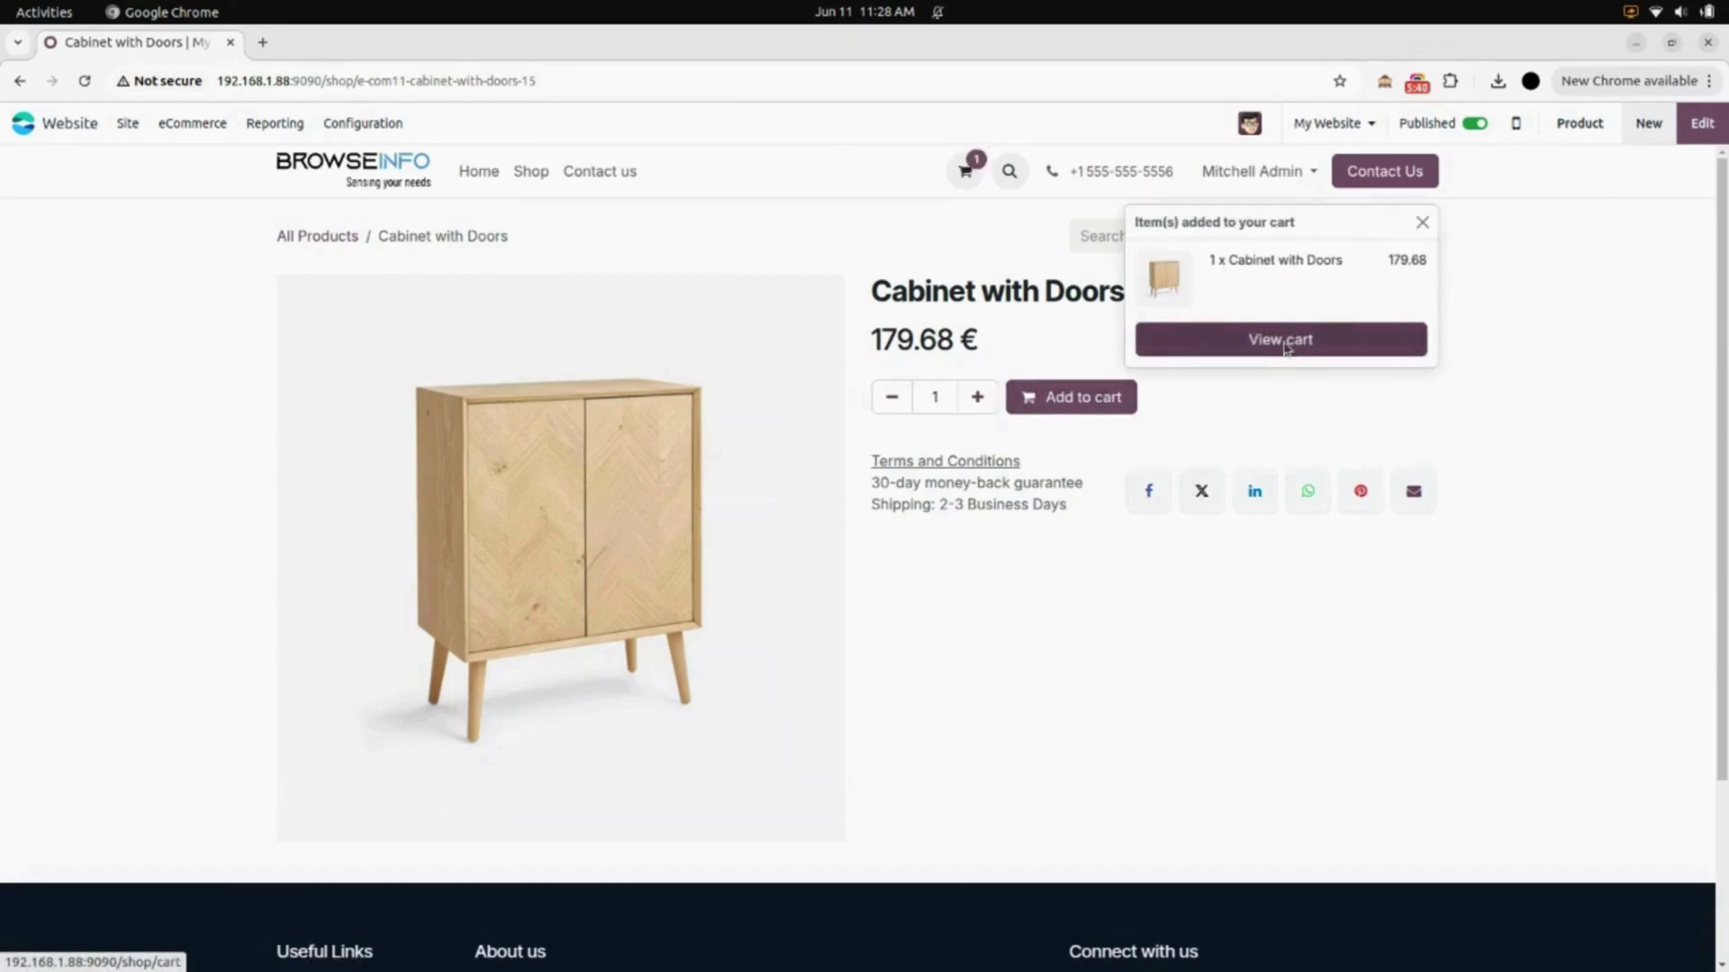
left_click(1282, 343)
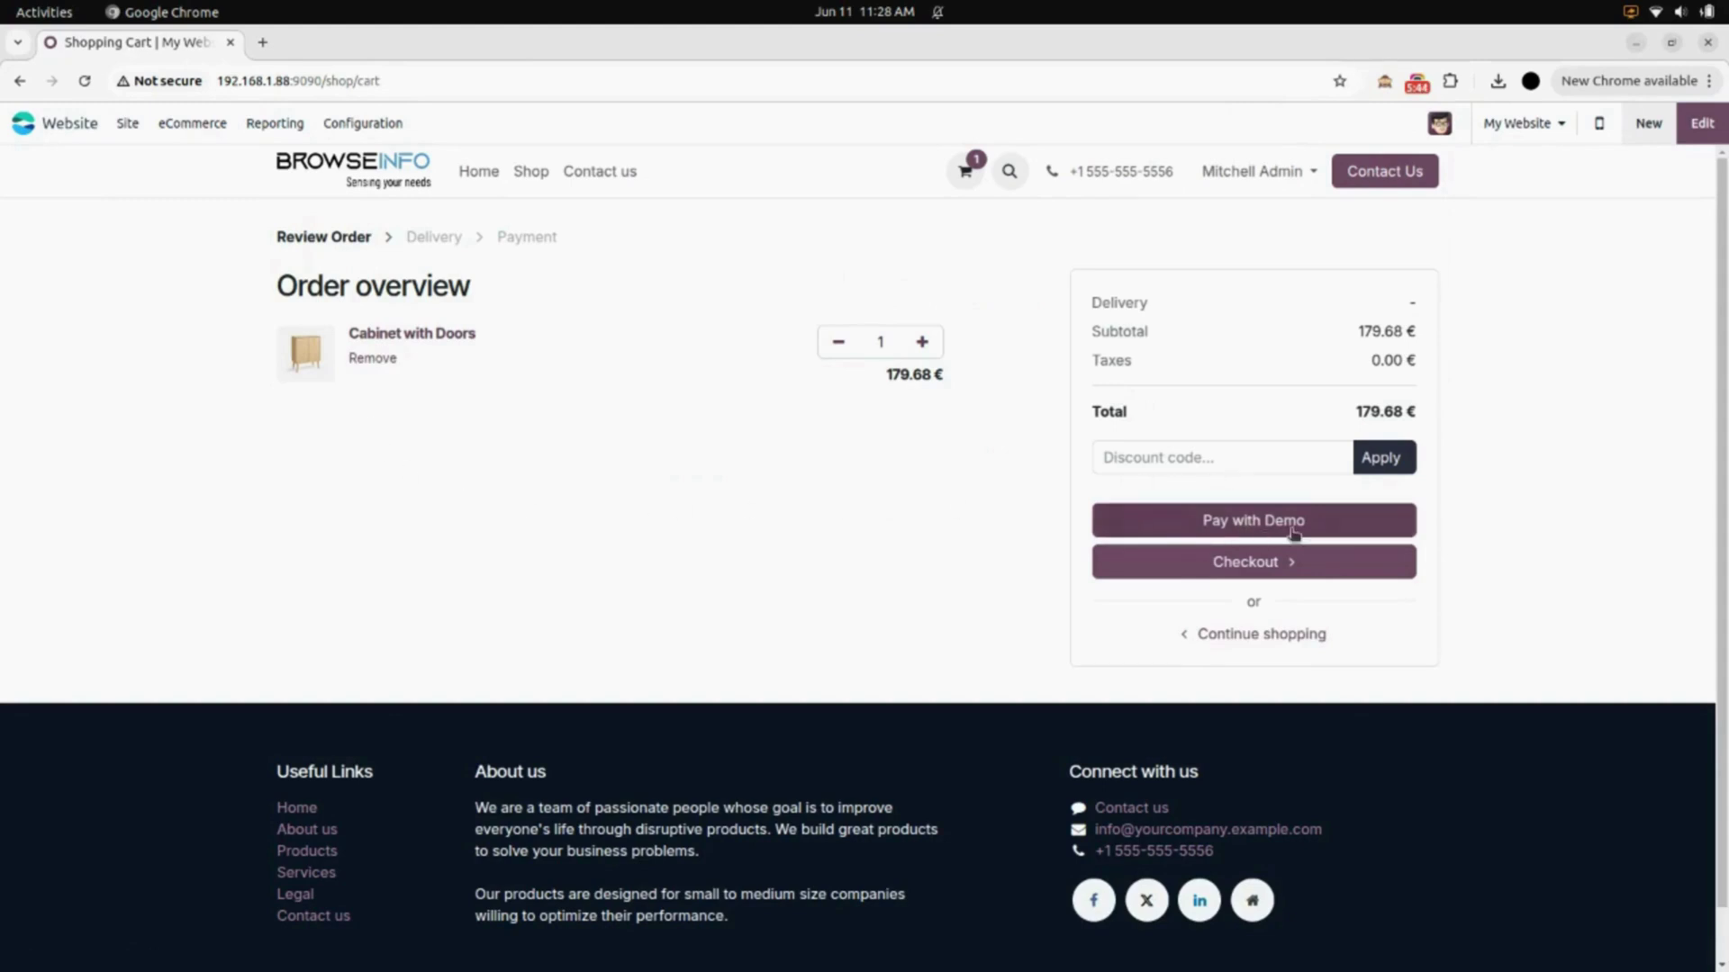
Check out with DHL Parcel DE delivery (total 294.68 €) and start typing a test card number
left_click(1241, 565)
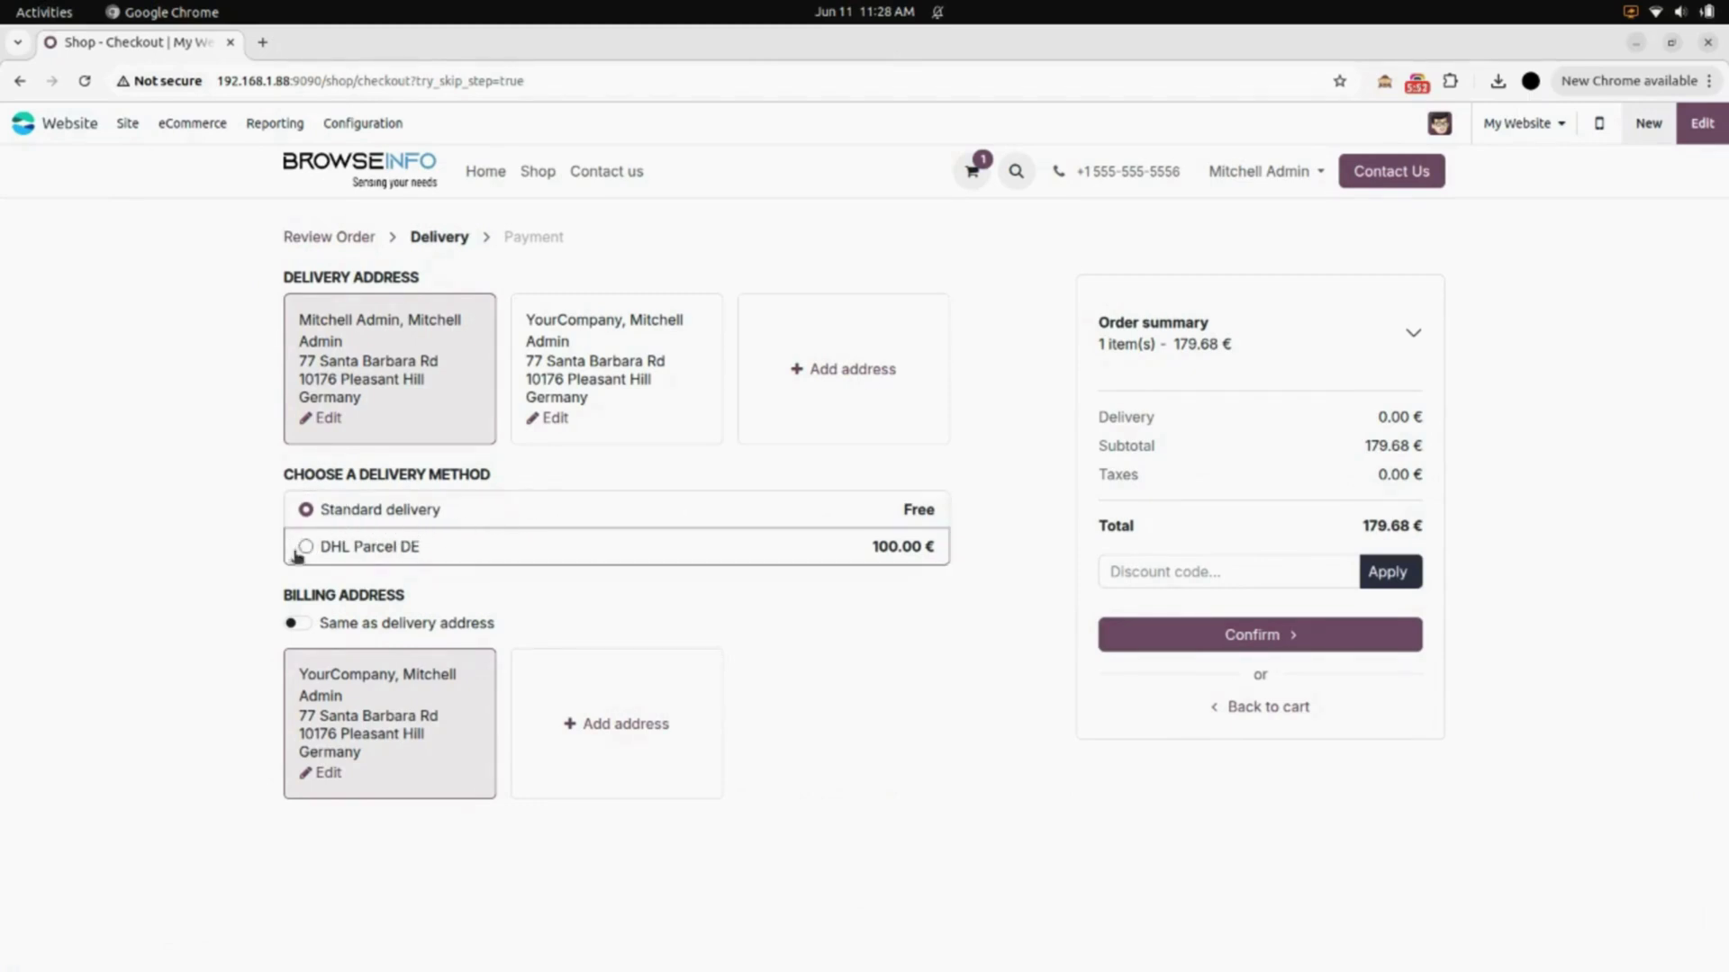
left_click(306, 547)
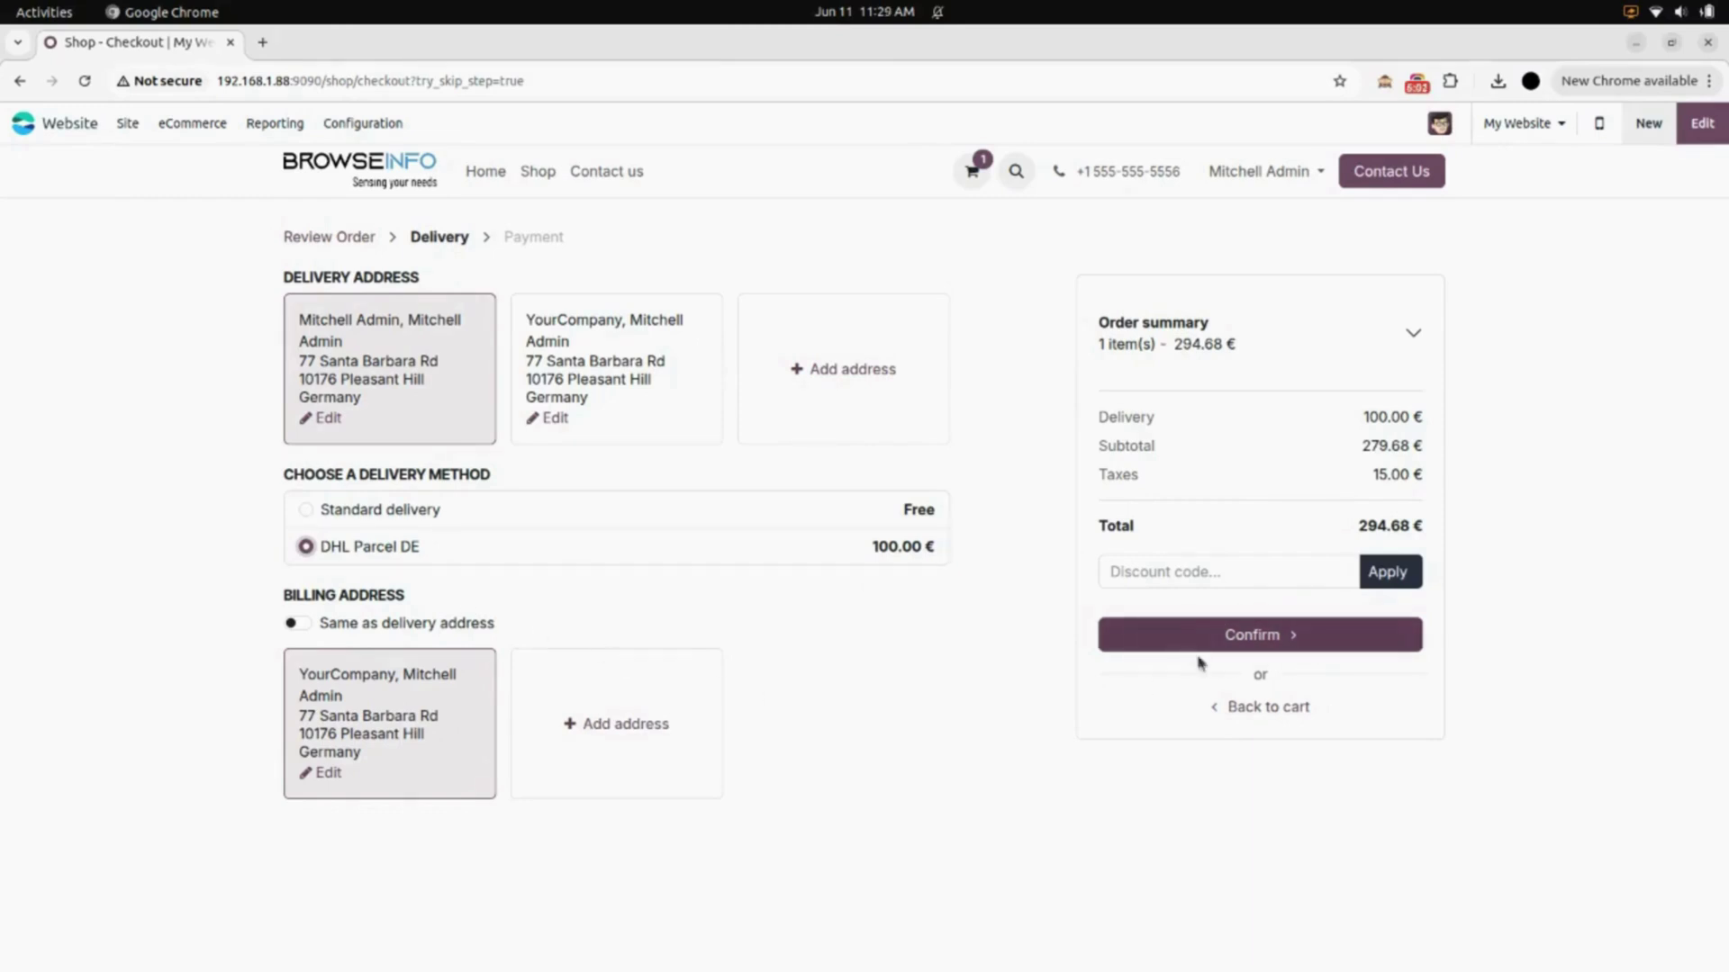
left_click(1258, 646)
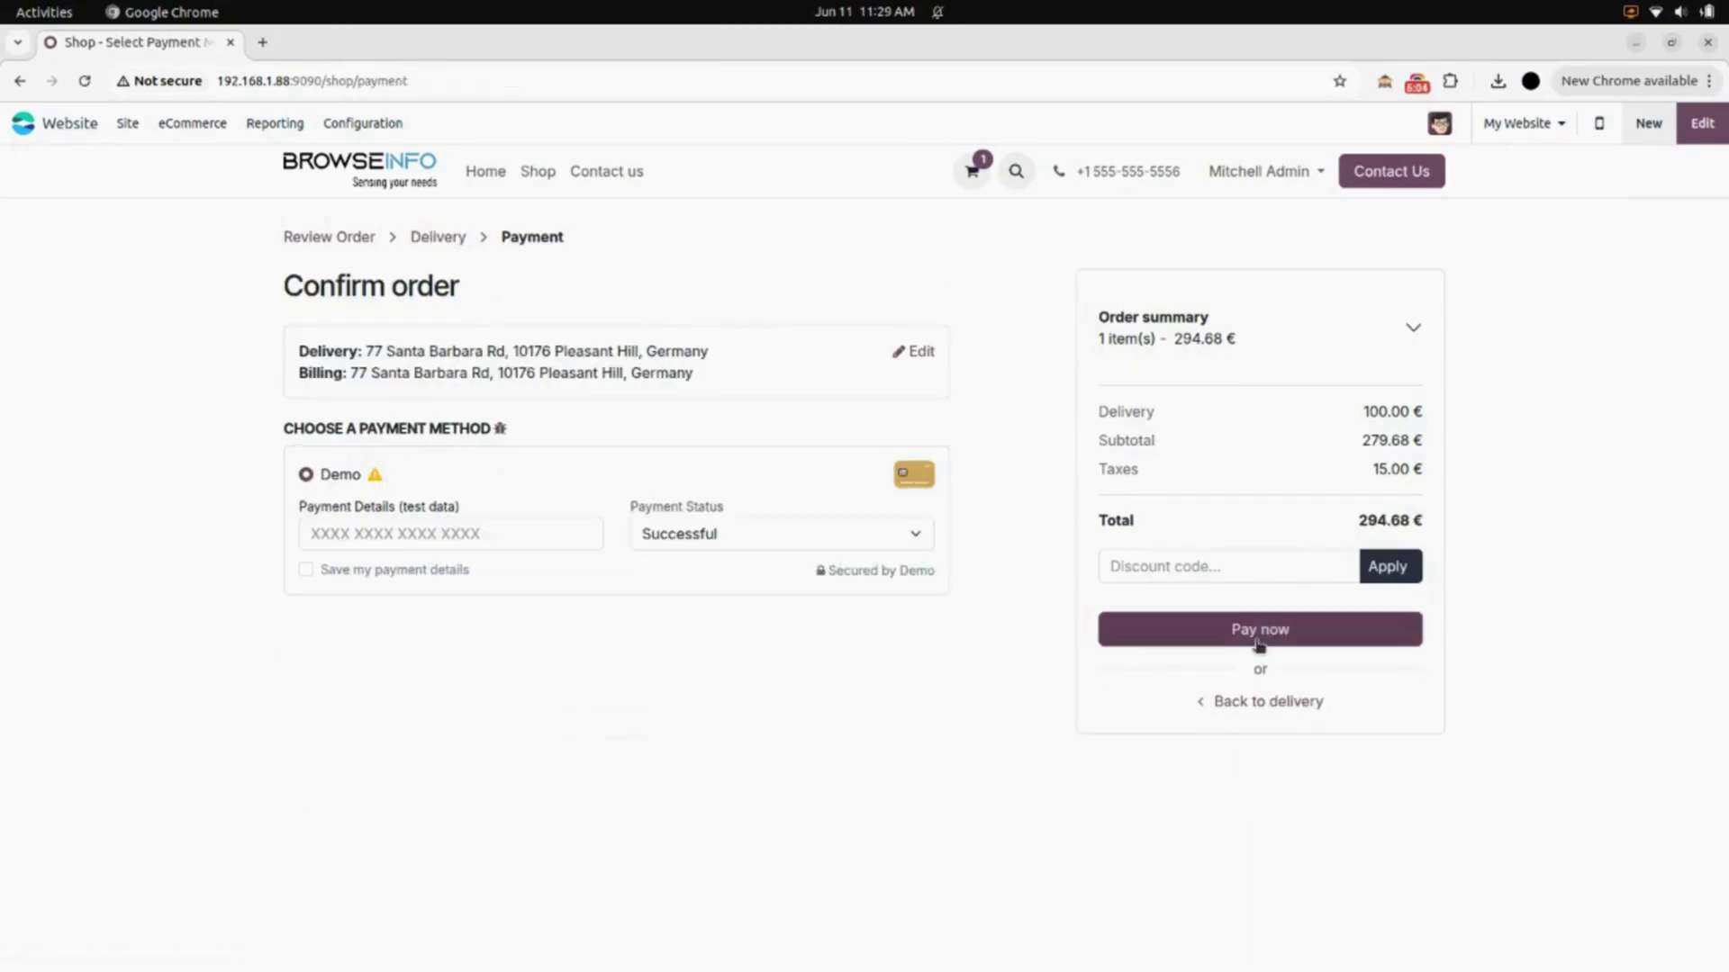
left_click(522, 538)
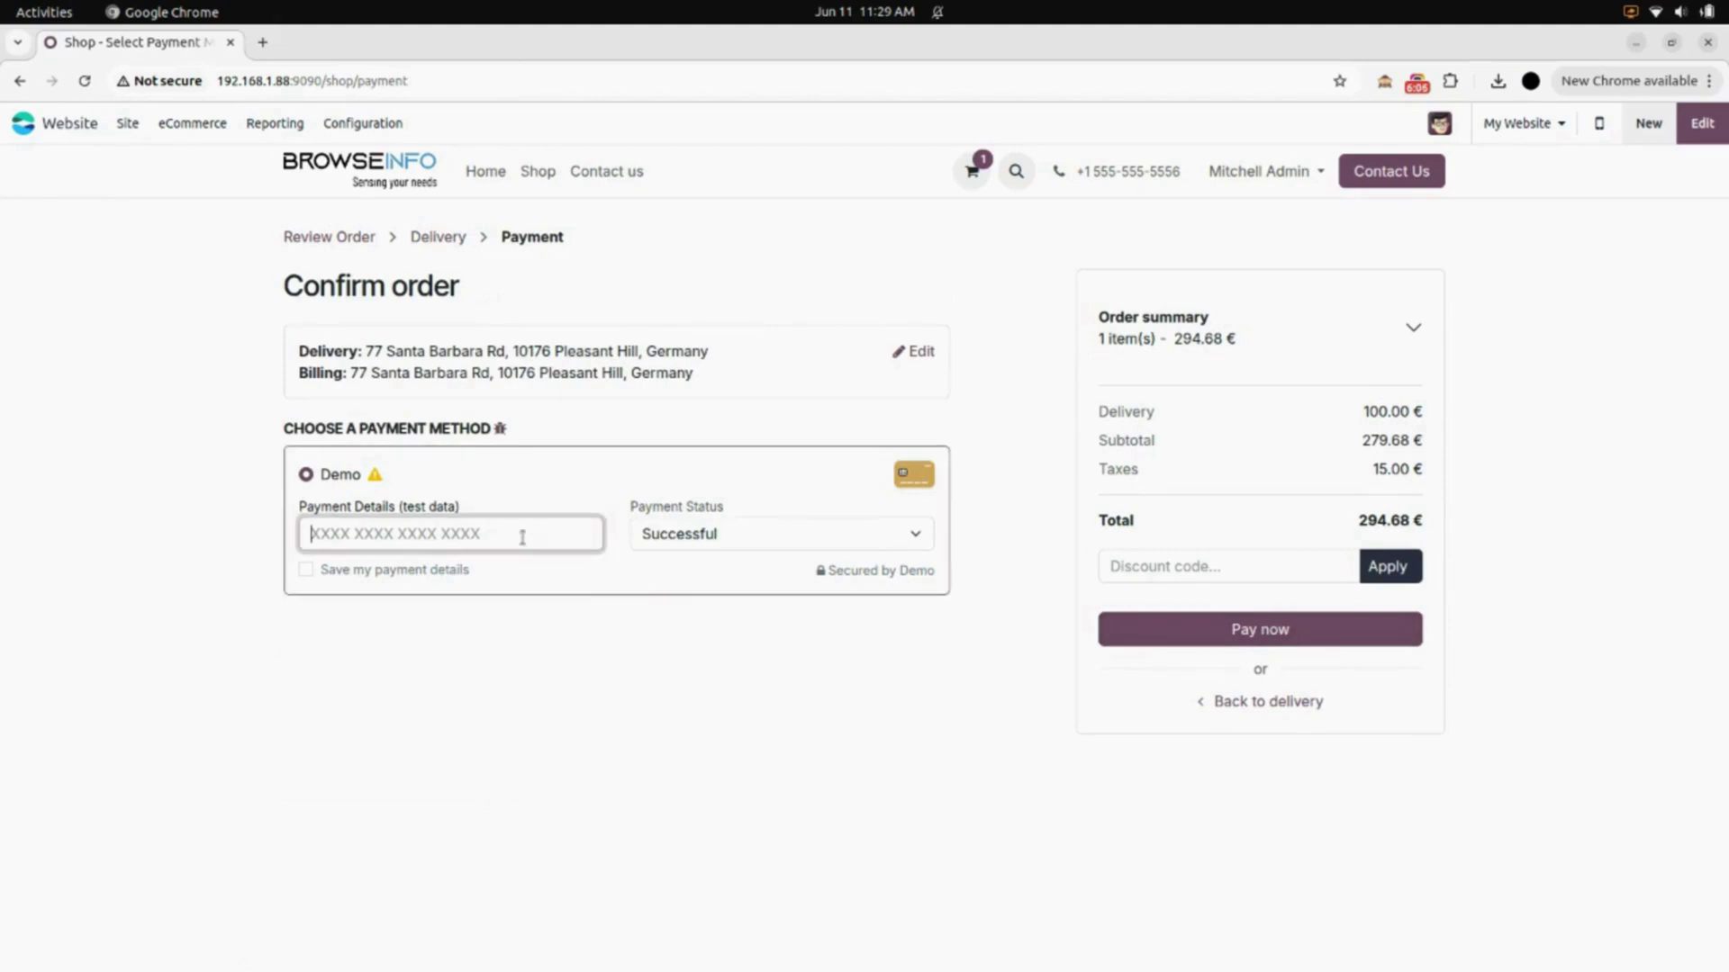
type("4111111111111")
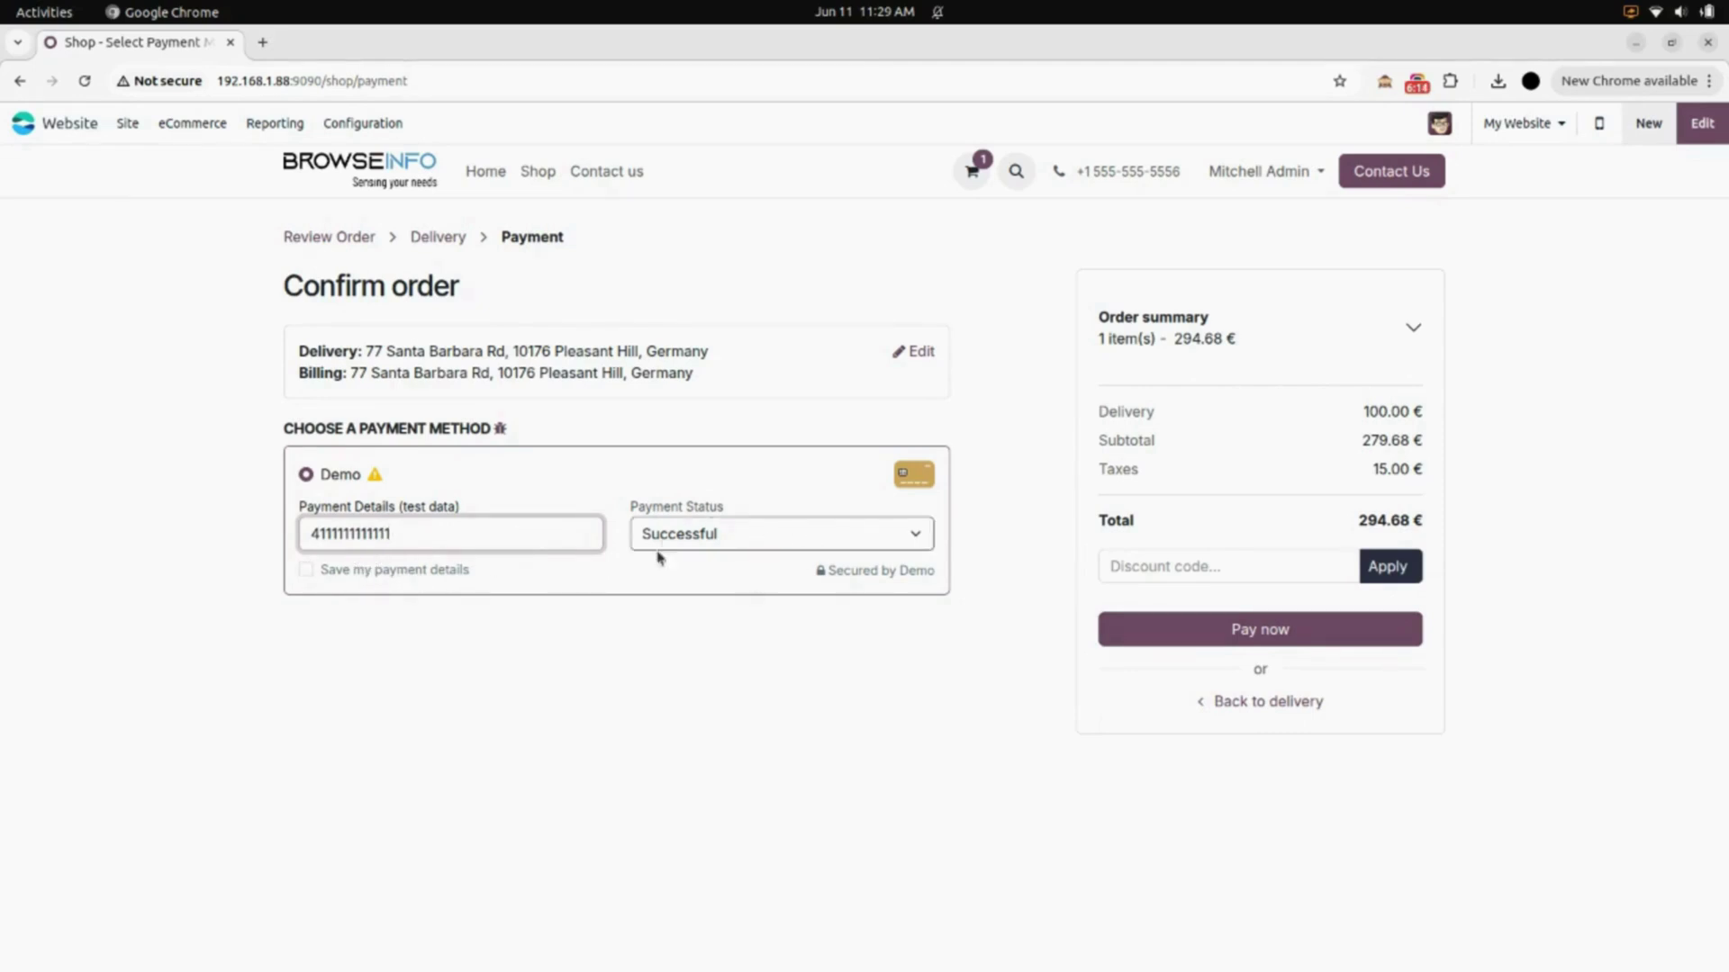
Pay the 294.68 € web order with the demo payment and list the payment transactions
left_click(1283, 631)
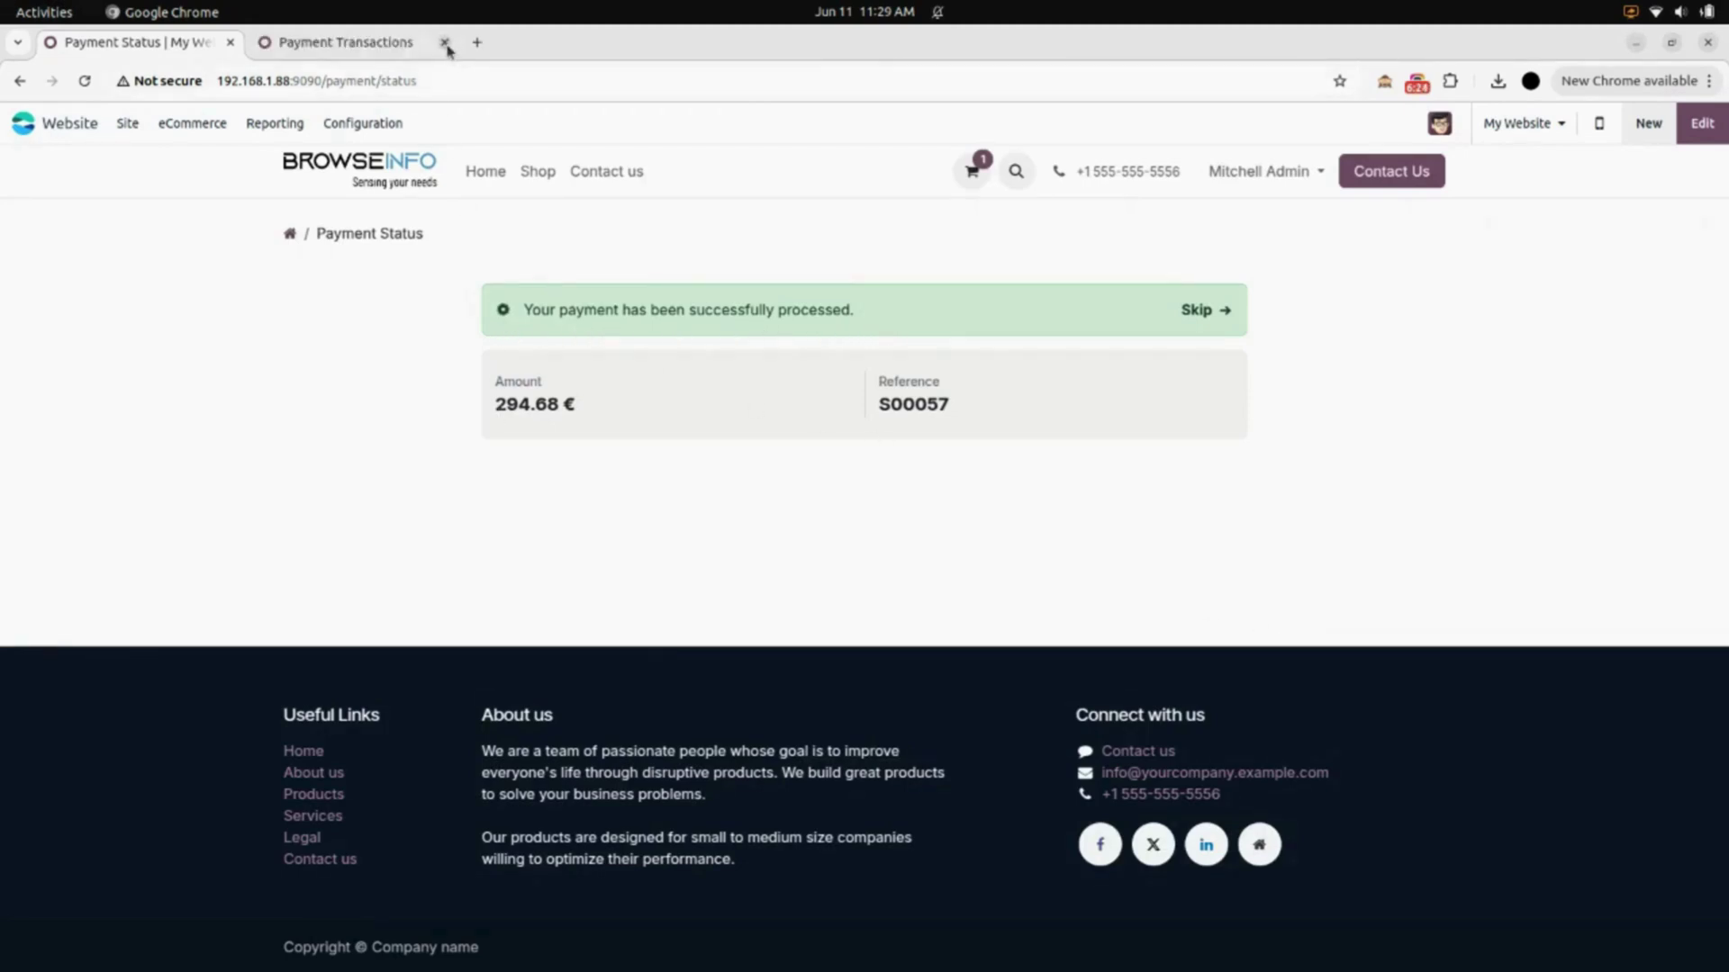
left_click(429, 42)
left_click(365, 120)
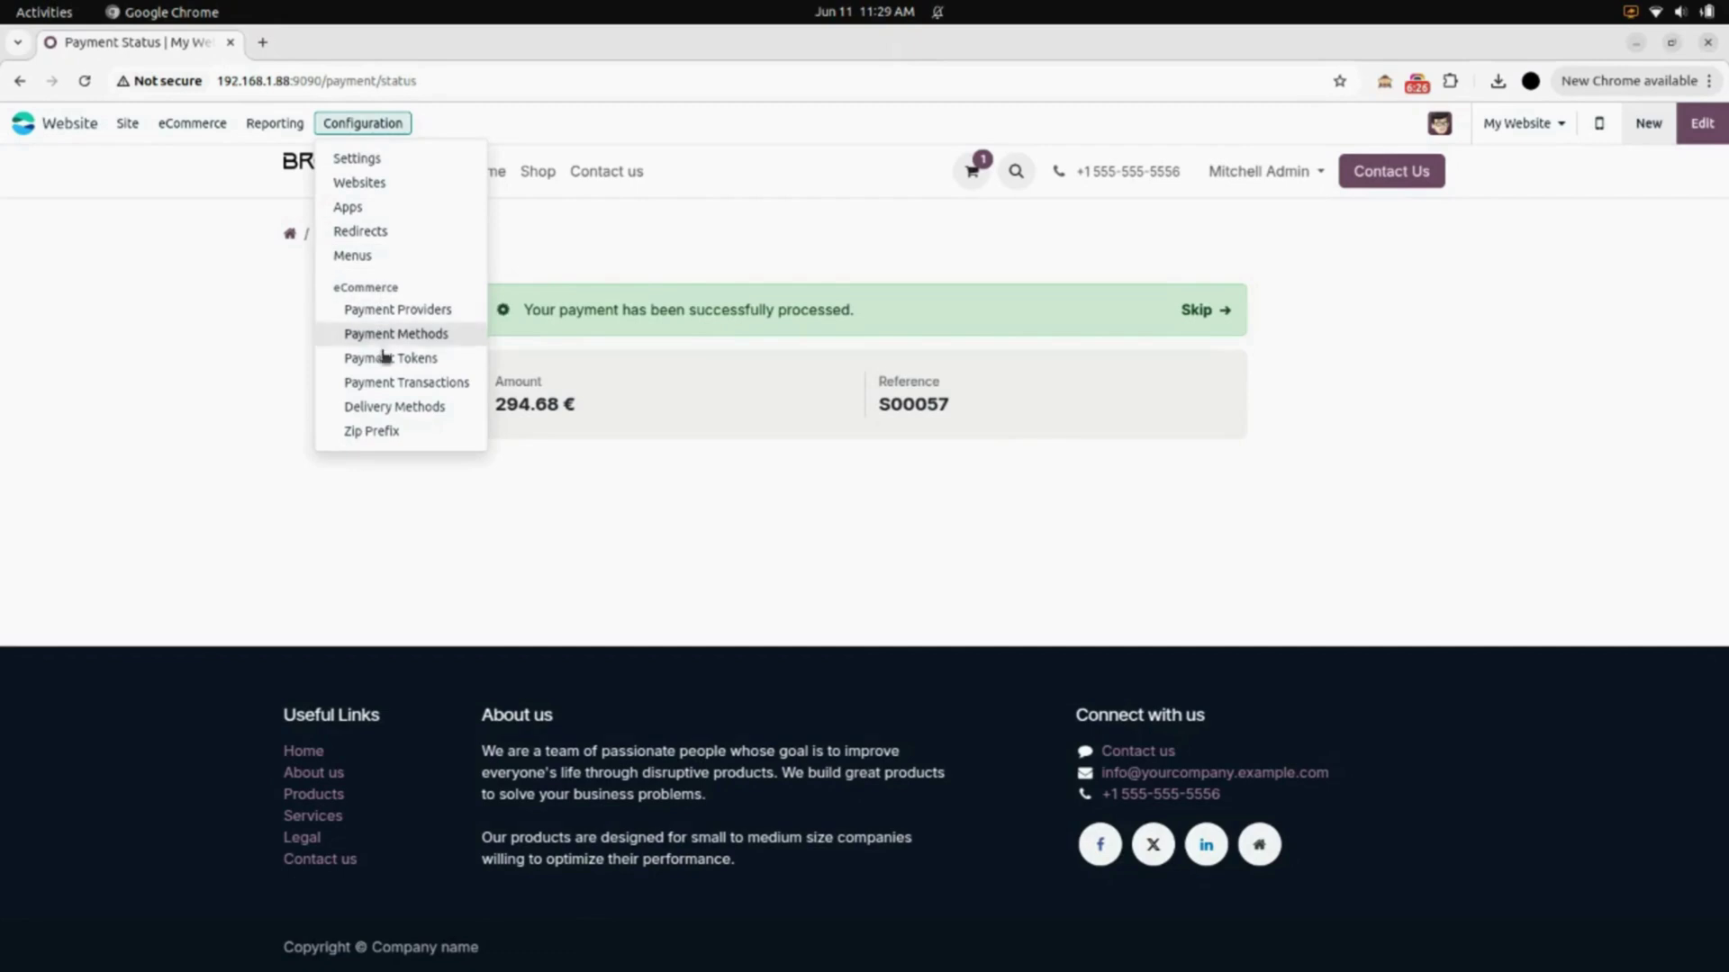
left_click(396, 383)
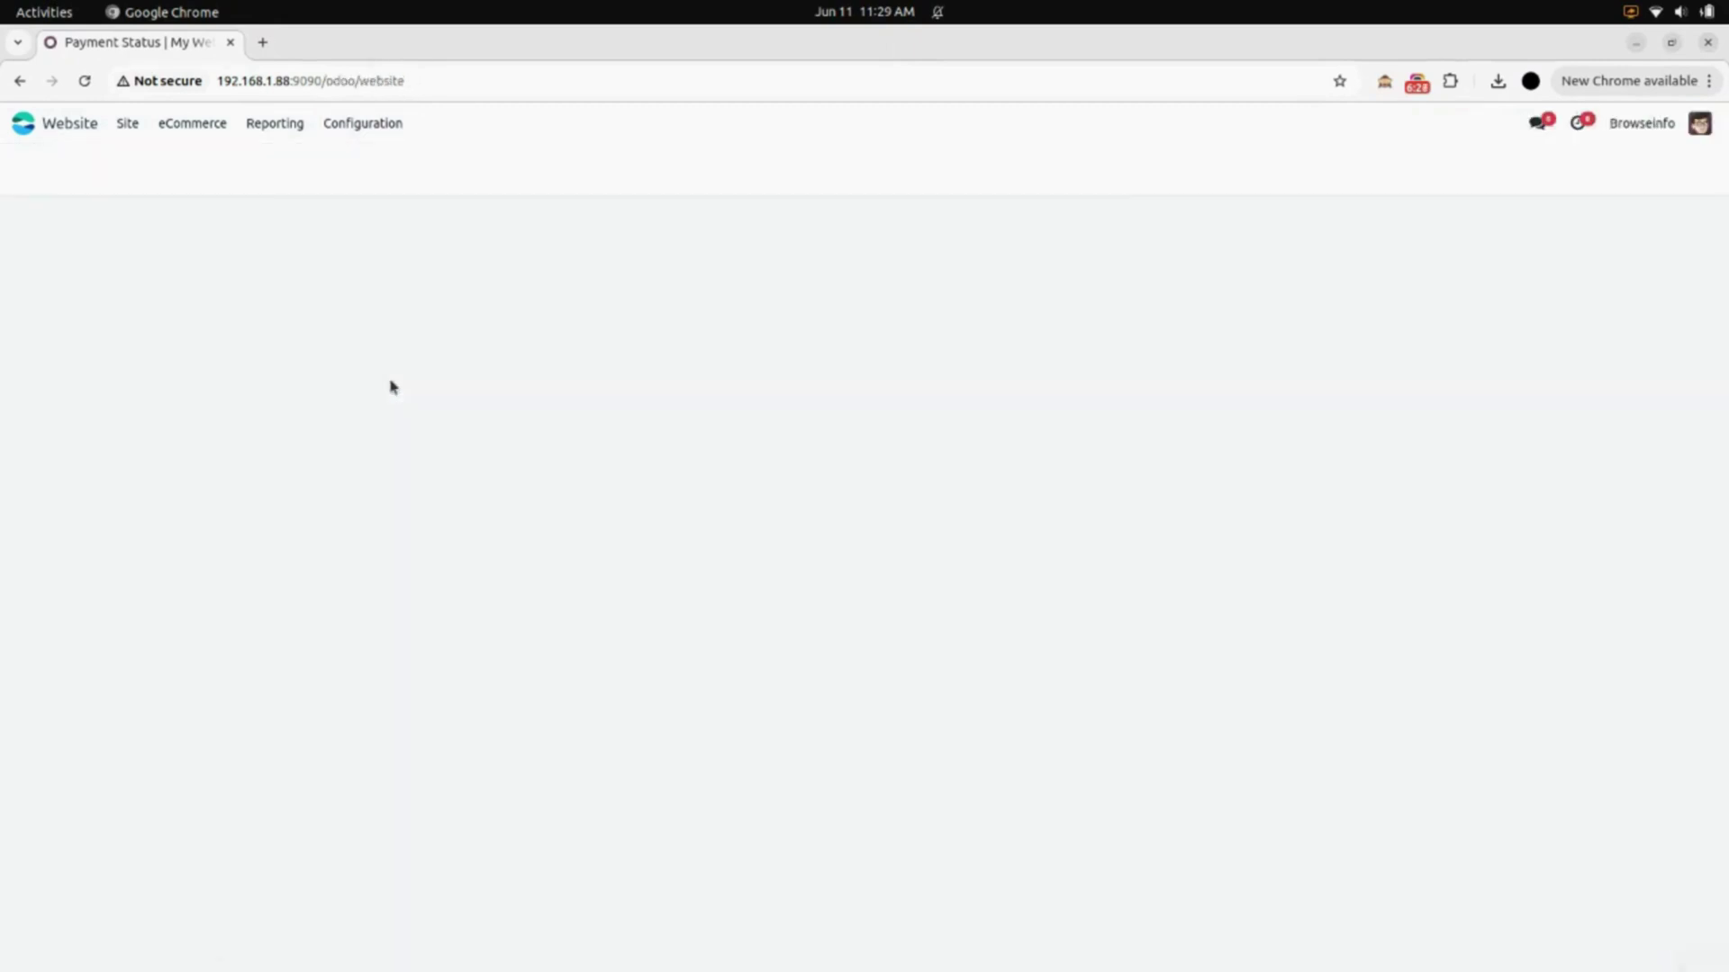
Review transaction S00057 and its linked sales order, then go back to the home screen
left_click(212, 249)
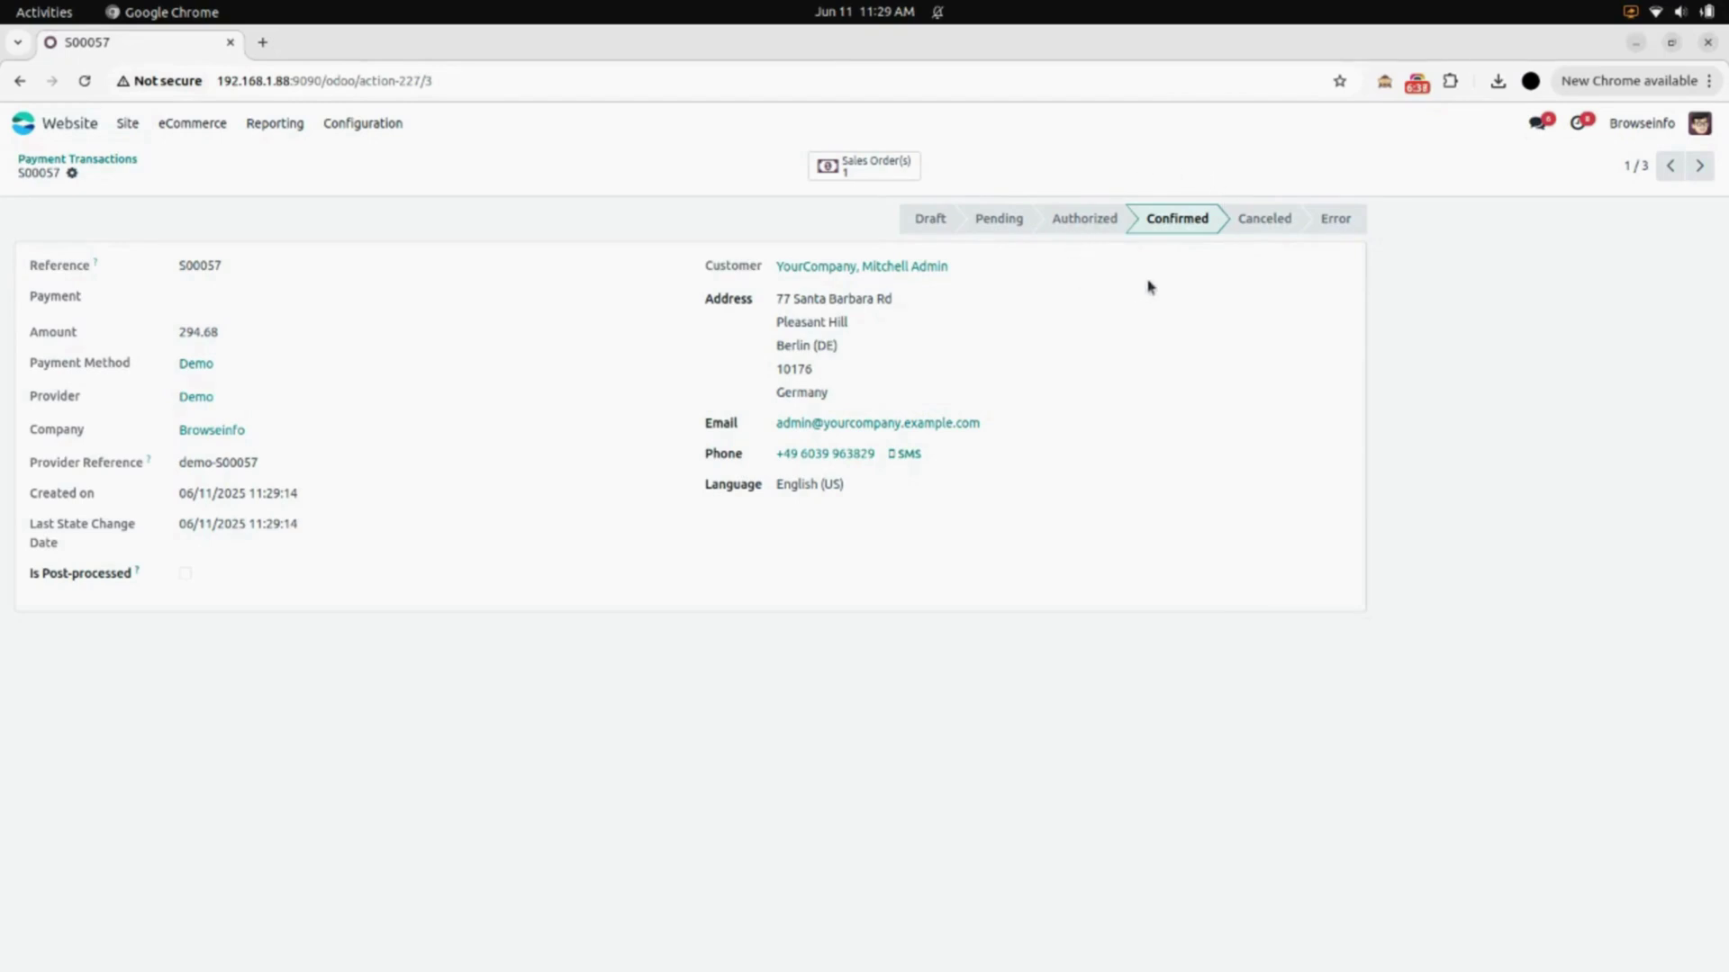
left_click(827, 176)
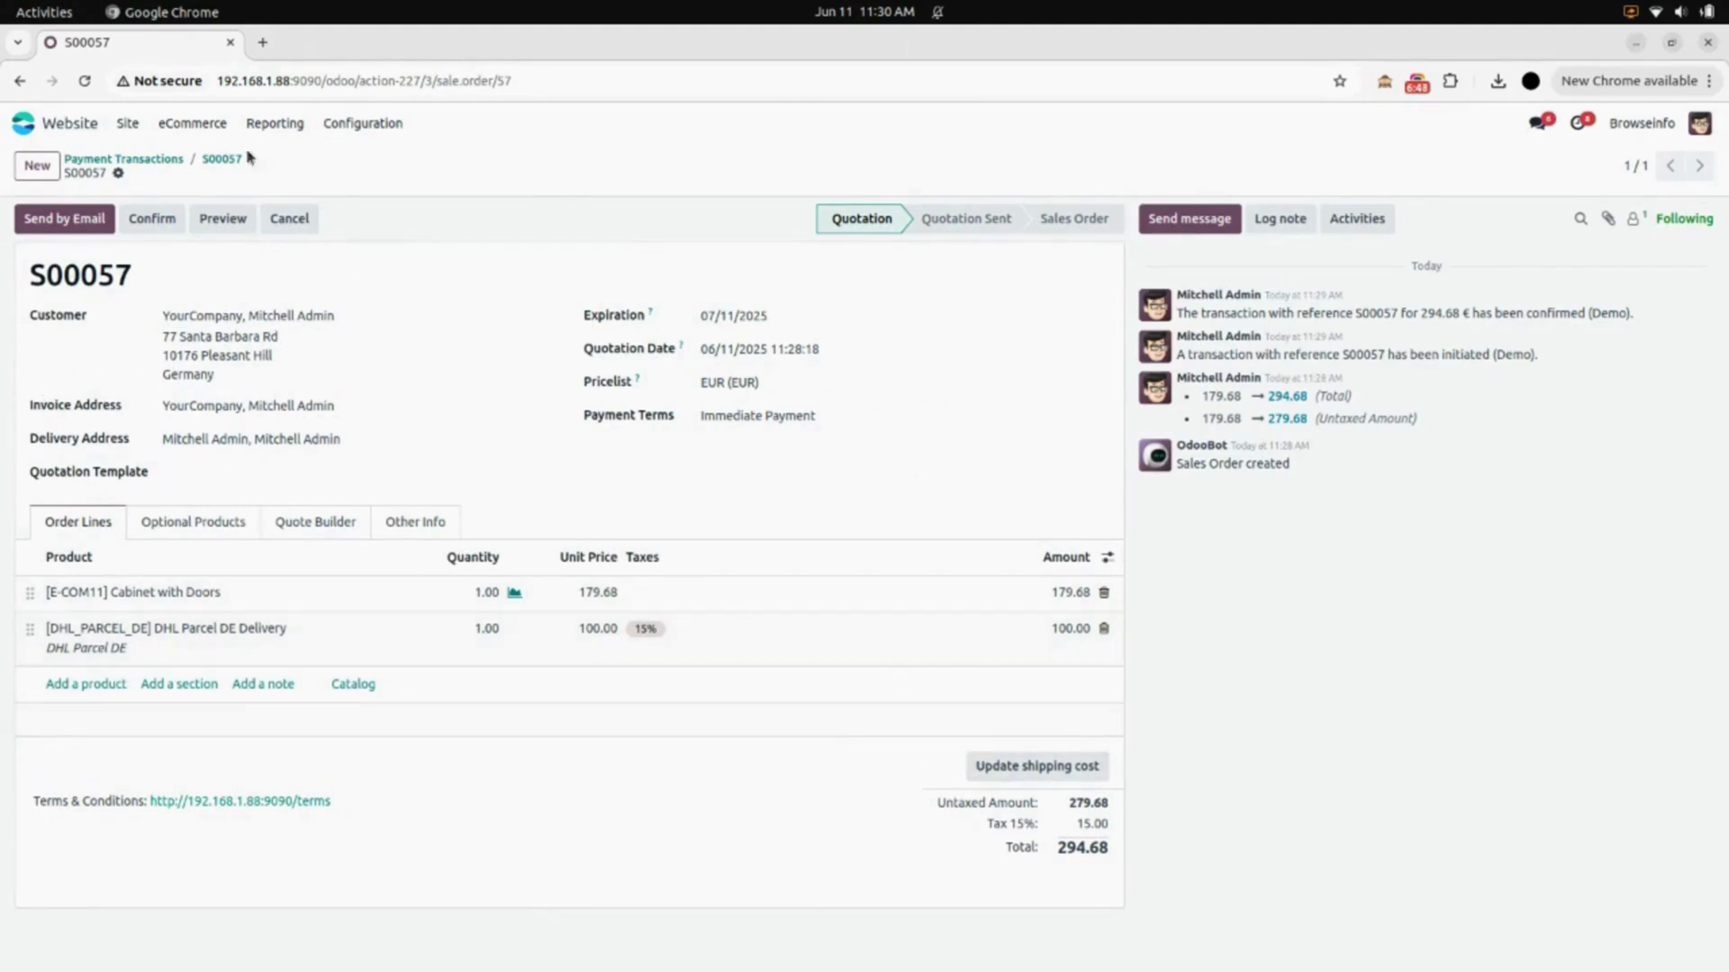
left_click(63, 128)
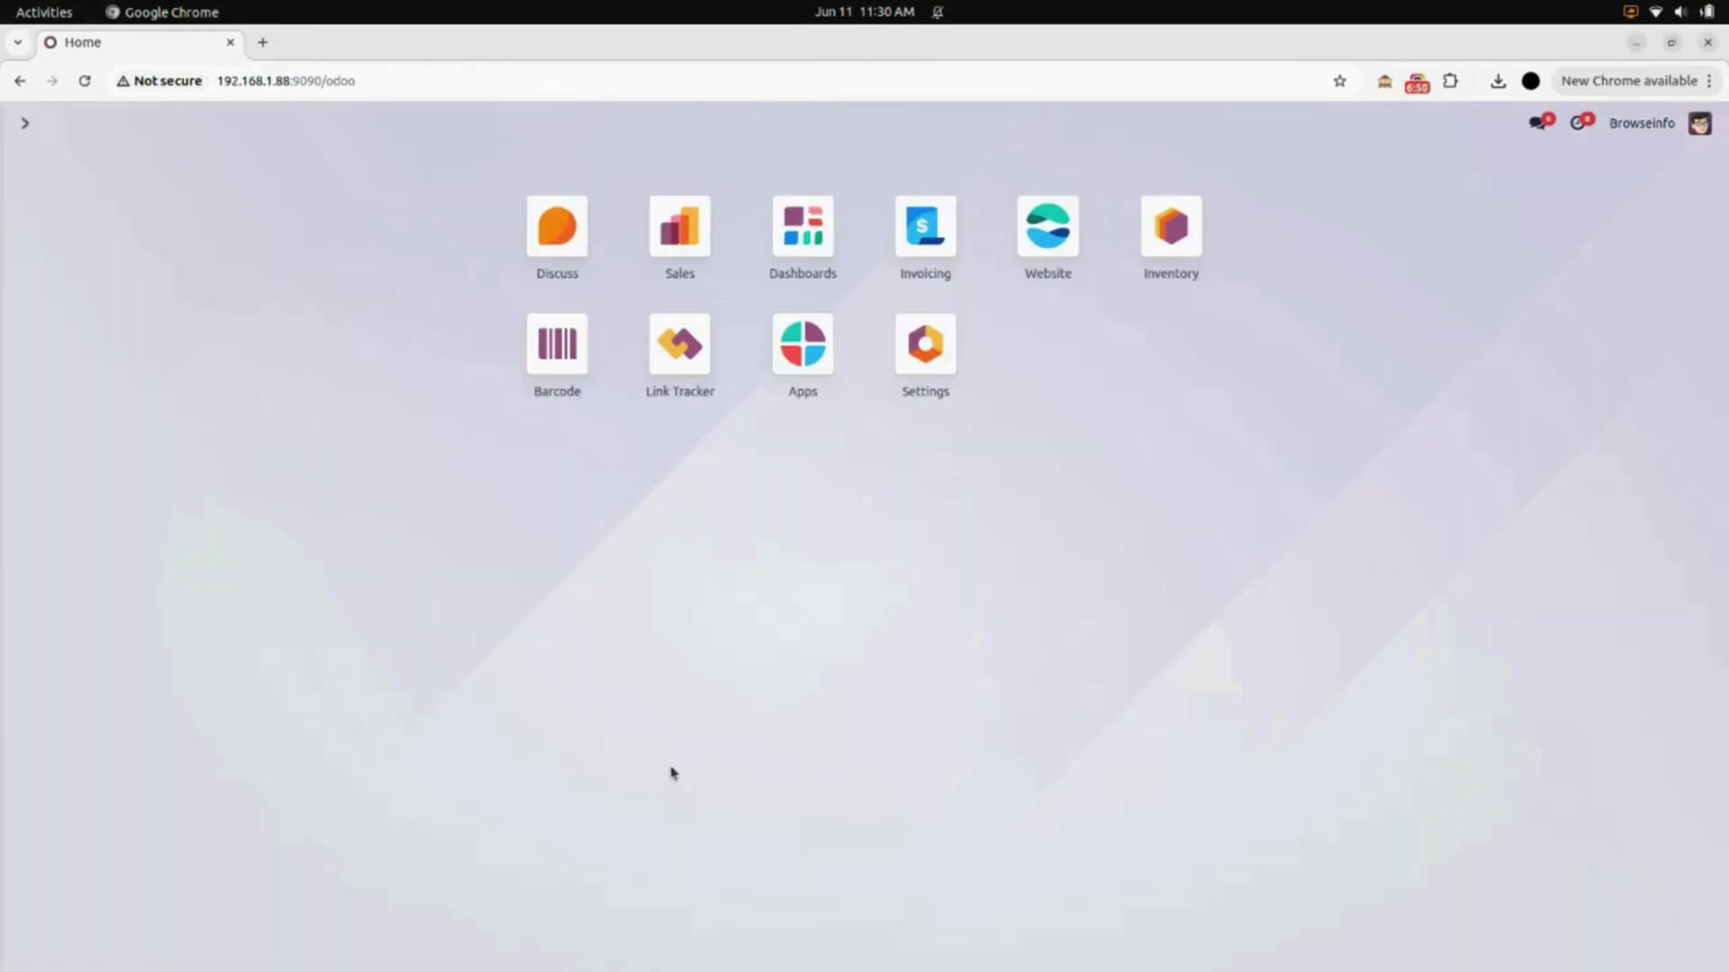